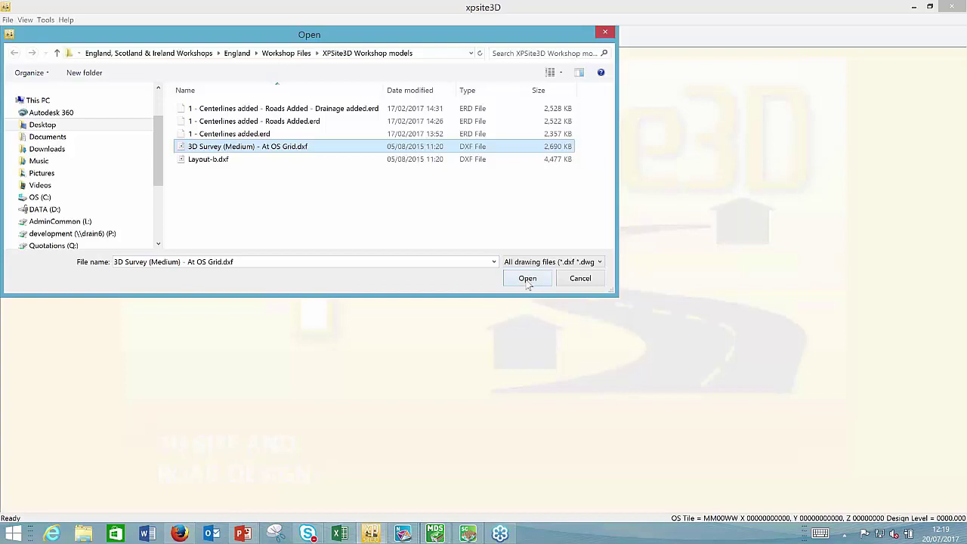
- Open the survey drawing 3D Survey (Medium) - At OS Grid.dxf, display its surface in a 3D view, and maximise the plan view
click(528, 286)
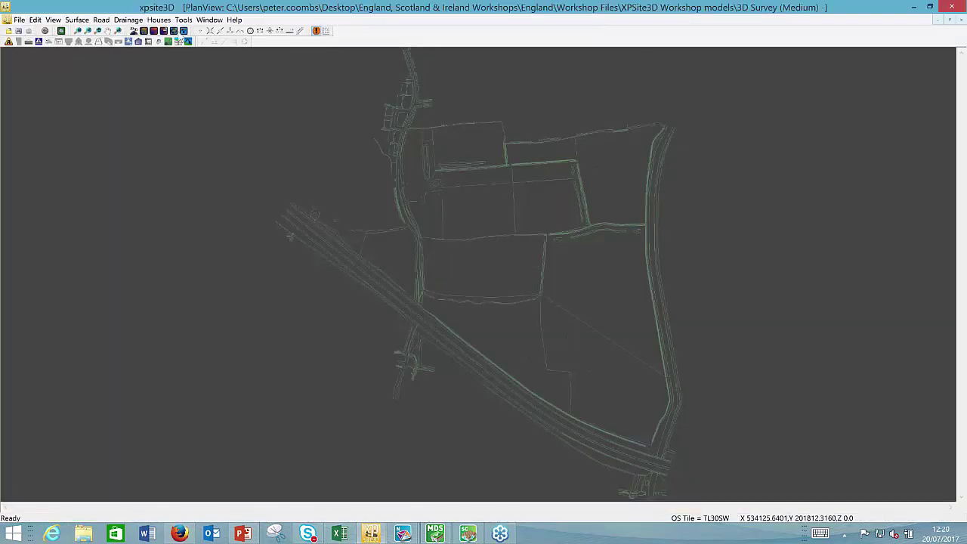
click(173, 32)
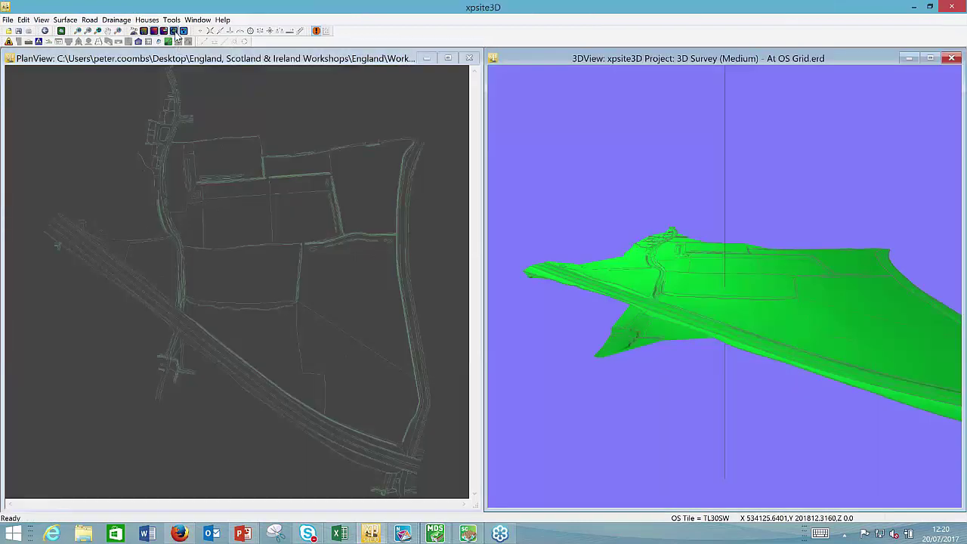
click(448, 59)
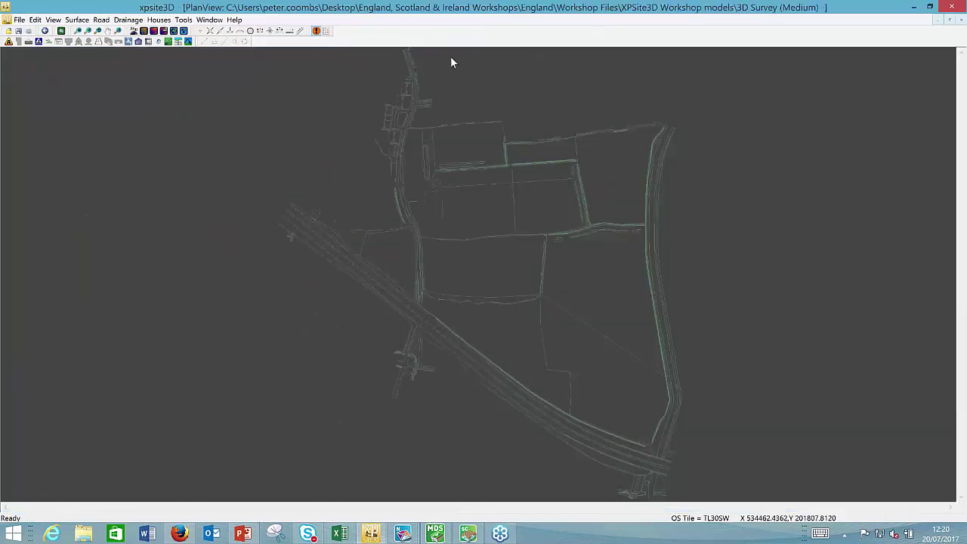
- Draw contours on the survey model at a 0.1 m normal interval and display the shaded survey surface
click(144, 31)
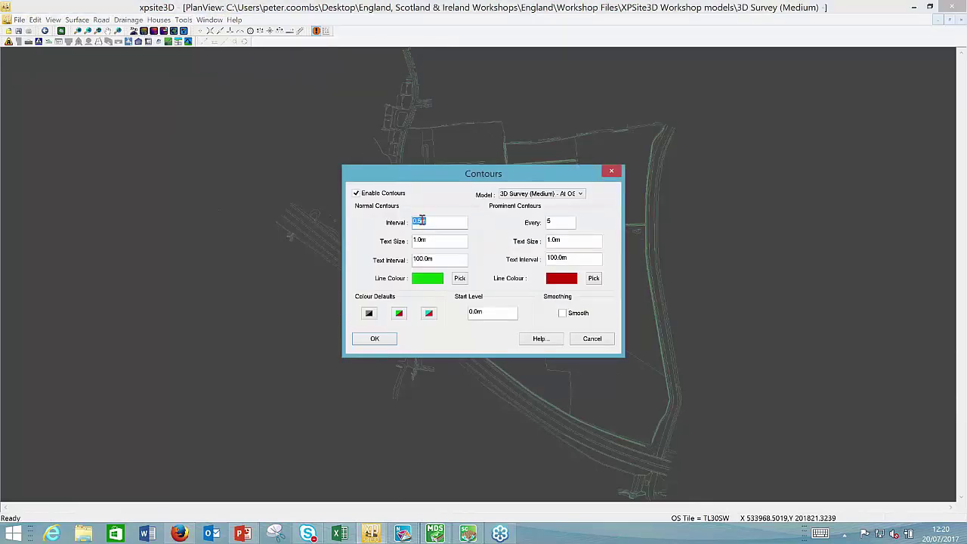
click(435, 221)
key(Left)
key(BackSpace)
text(1)
click(381, 341)
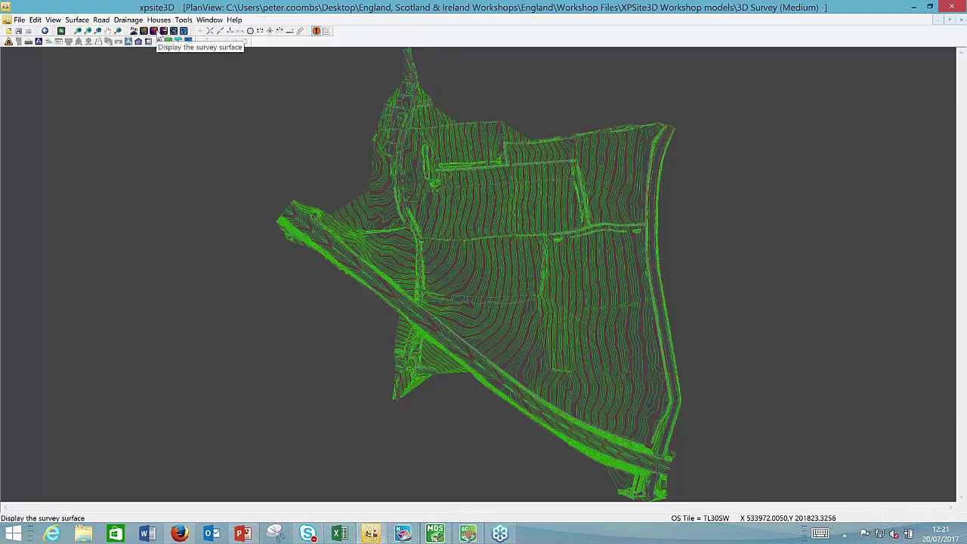
click(156, 34)
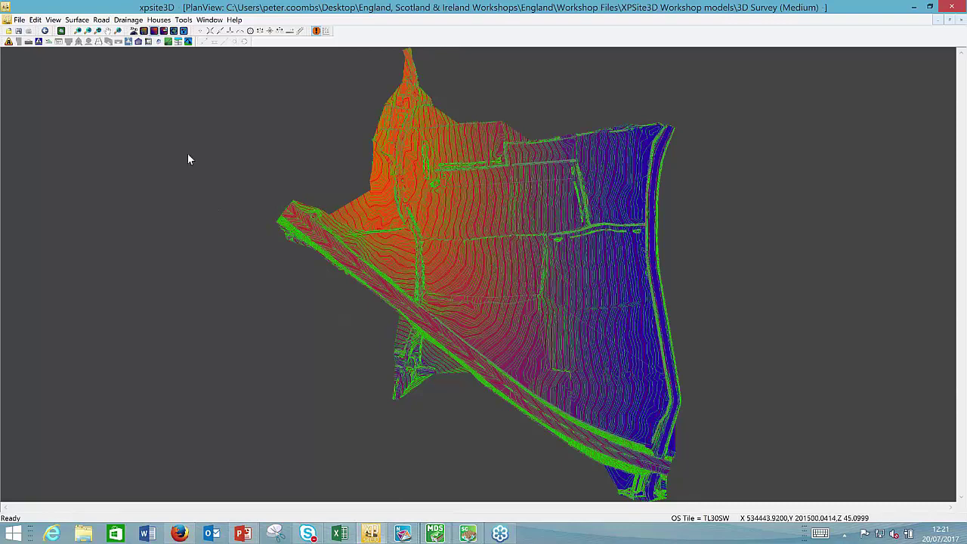
- Import the AutoCAD drawing Layout-b.dxf as a new overlay on the survey
click(19, 20)
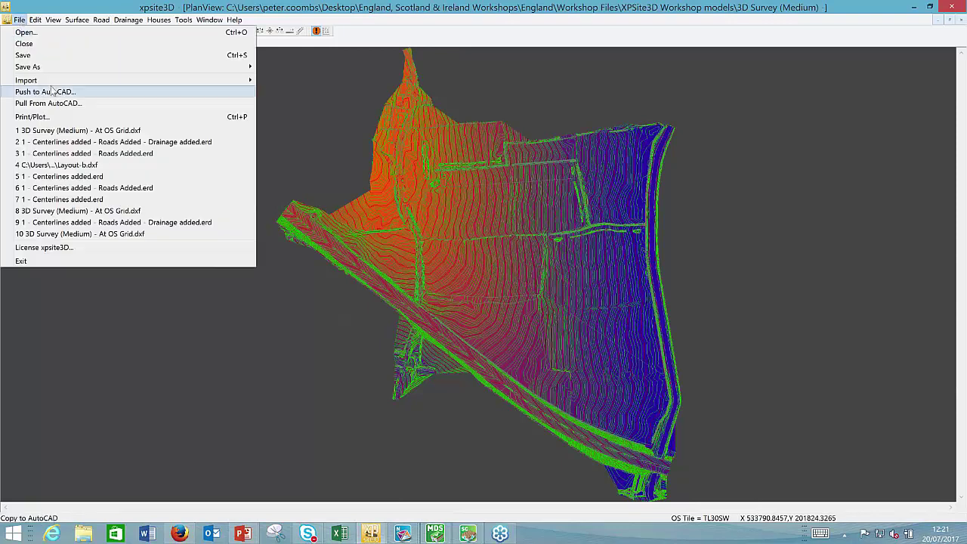
mouse_move(55, 83)
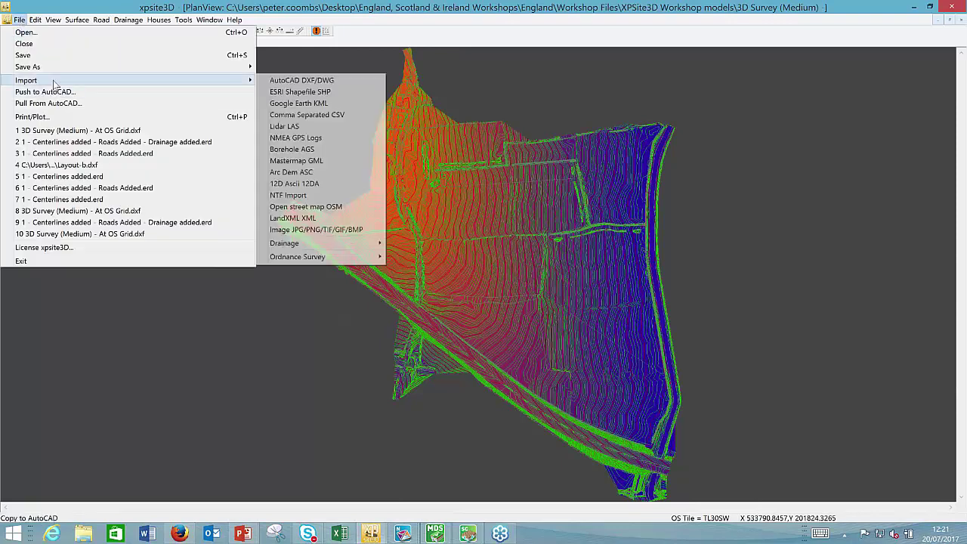
click(294, 81)
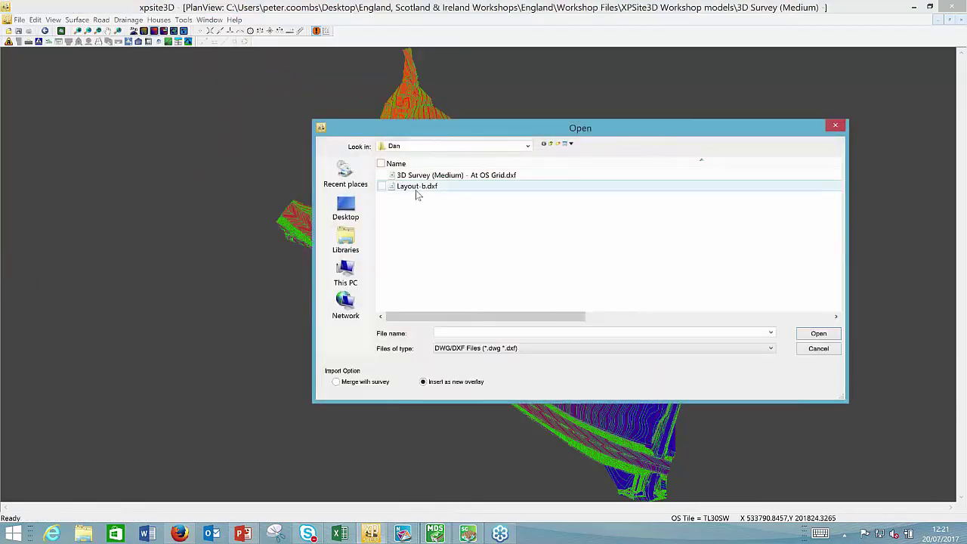
click(416, 187)
click(831, 334)
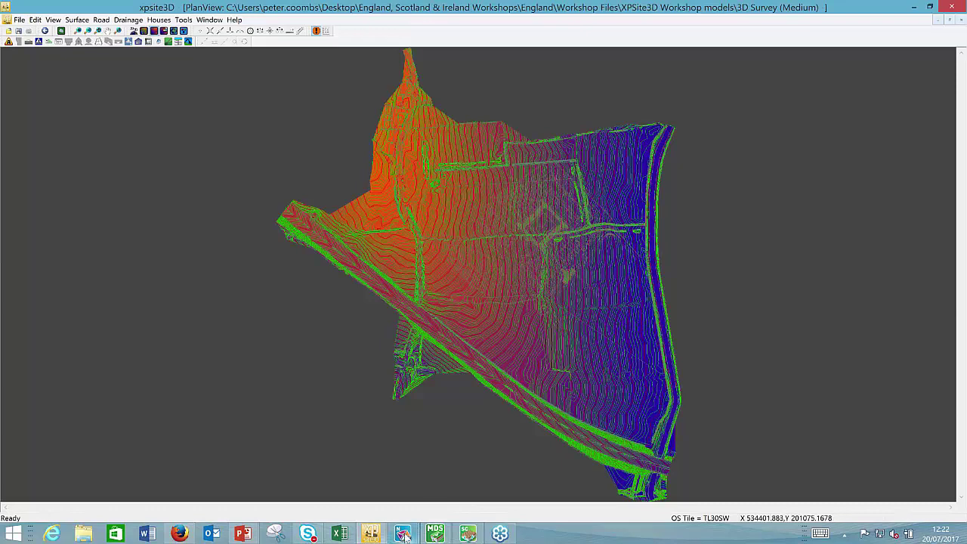
- Switch to the Micro Drainage Network model MD Model_Terrain & CAD Drawing.mdx and hide its height map in the plan
mouse_move(403, 533)
click(351, 472)
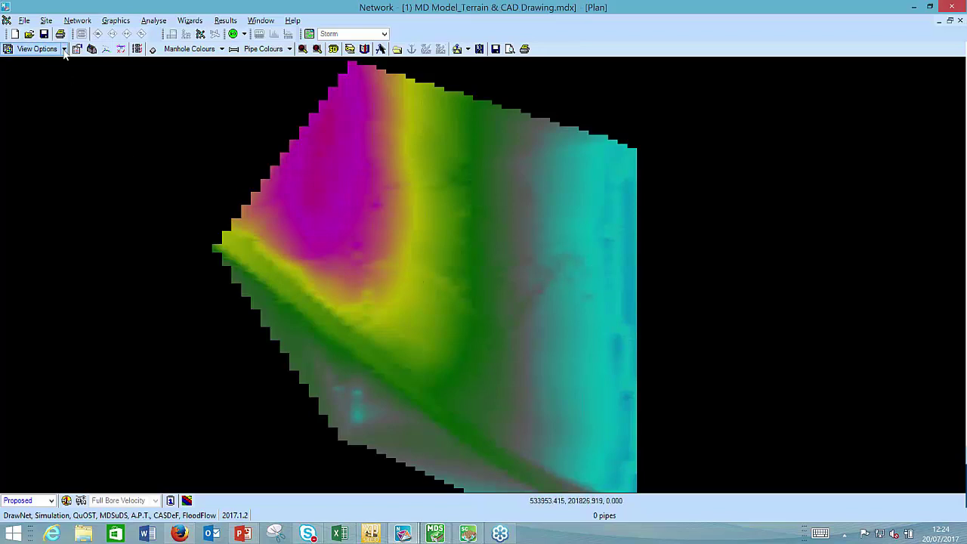
click(37, 48)
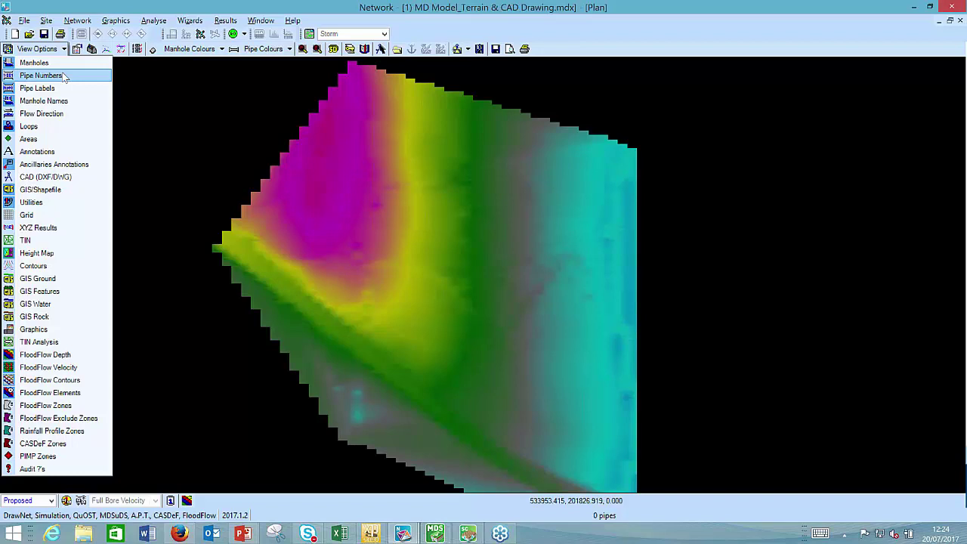
click(31, 253)
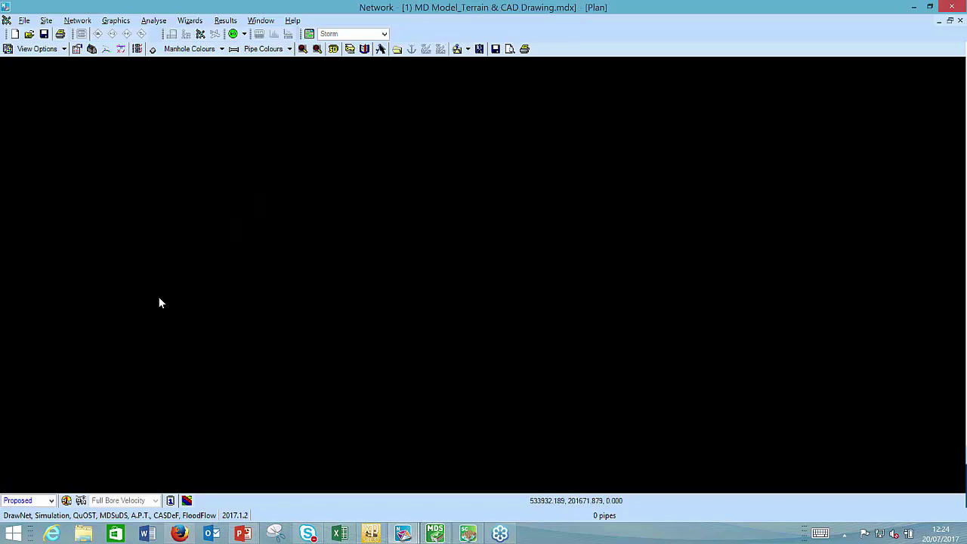
- Run a FloodFlow analysis with a Rural surface and a starting water depth of 50 mm
click(188, 501)
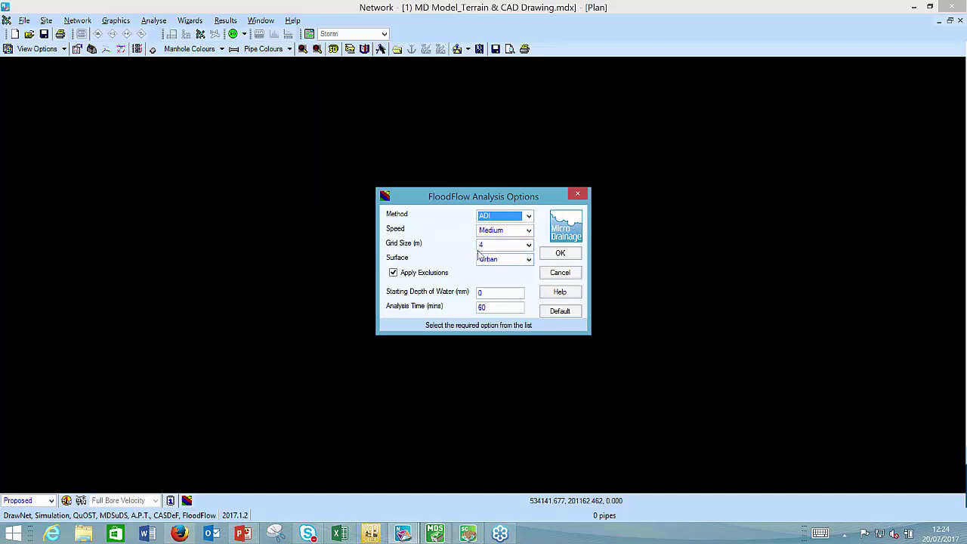
click(528, 259)
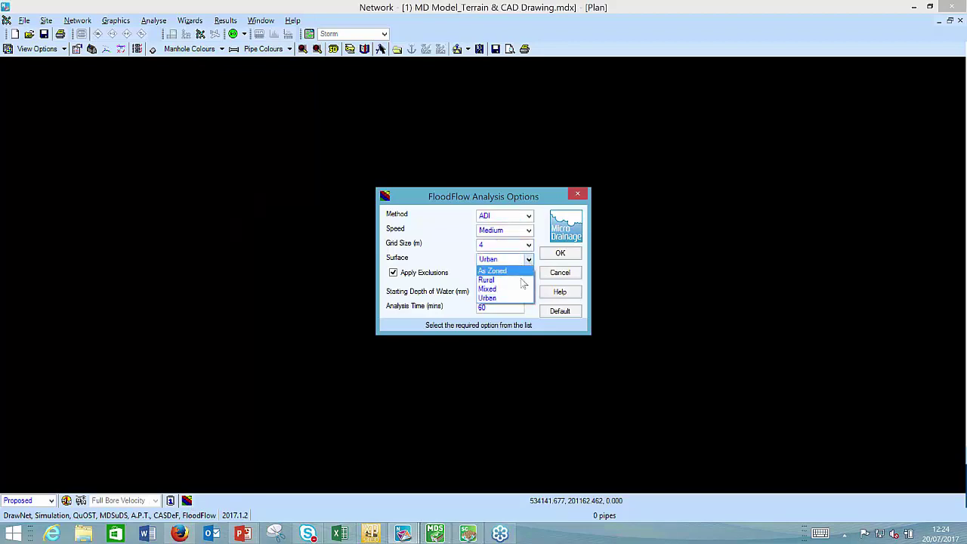
click(522, 281)
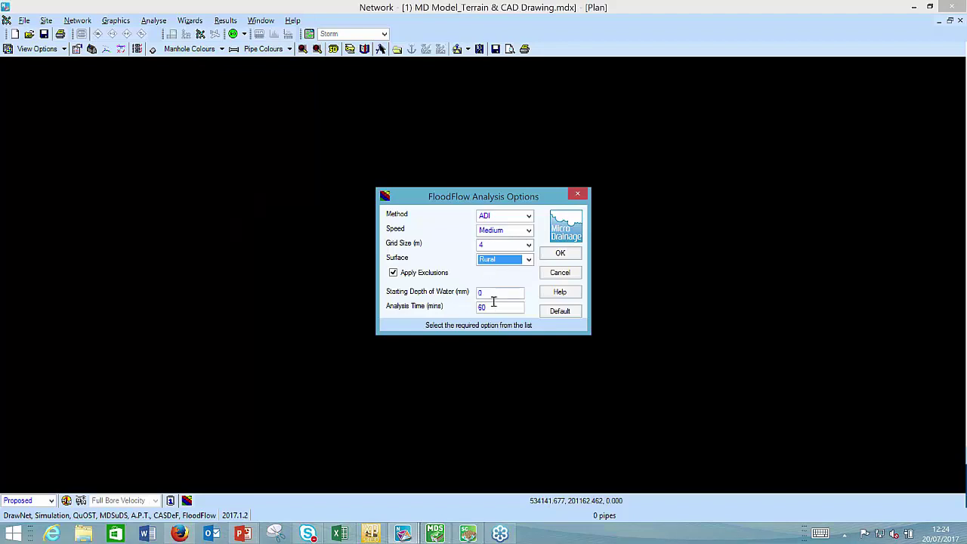
click(501, 294)
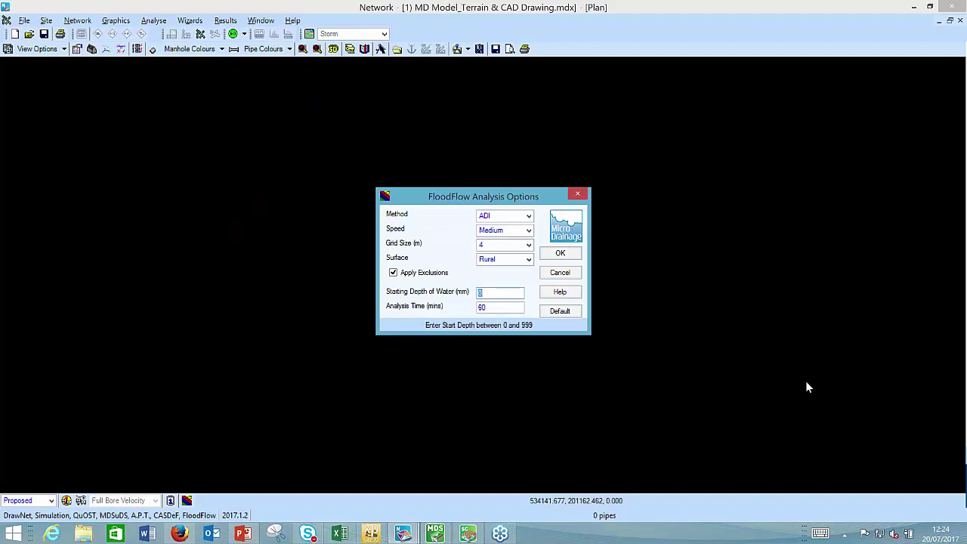
text(50)
click(568, 256)
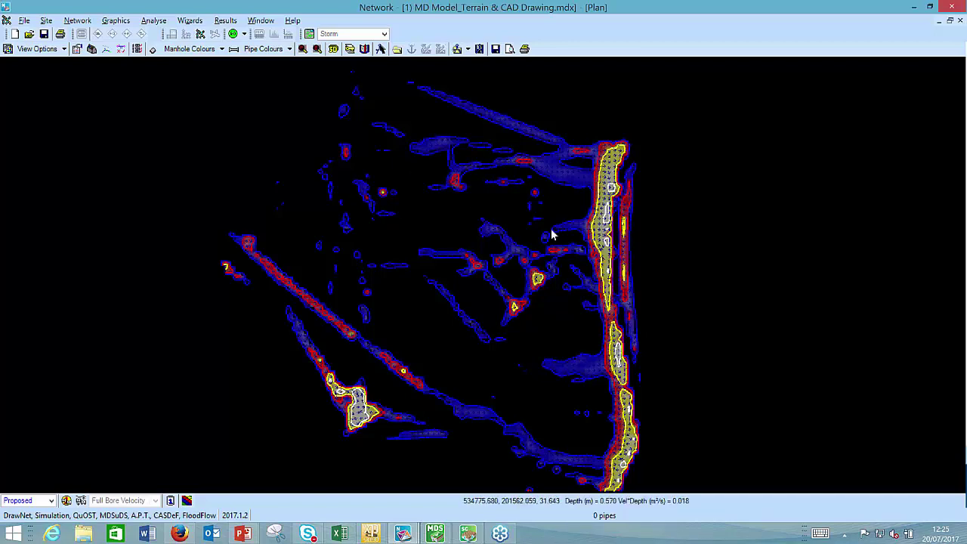
- Review the FloodFlow colour bands for depth, hazard rating and depth-velocity in the display settings, and close the settings
right_click(728, 200)
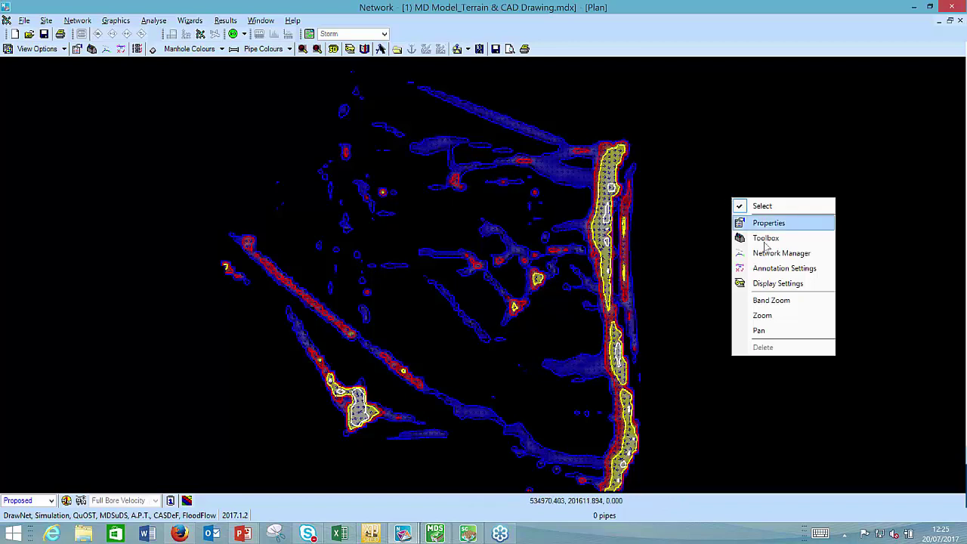
click(773, 284)
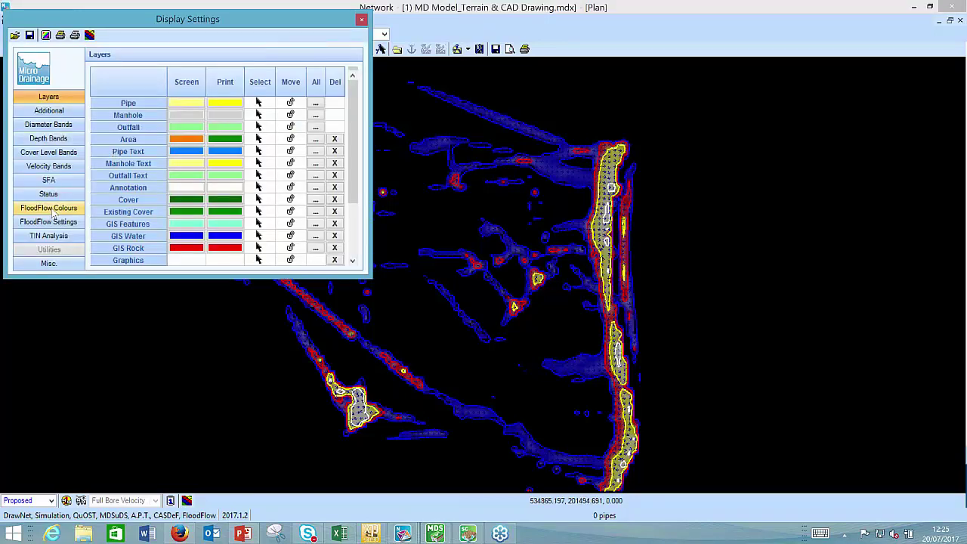
click(51, 210)
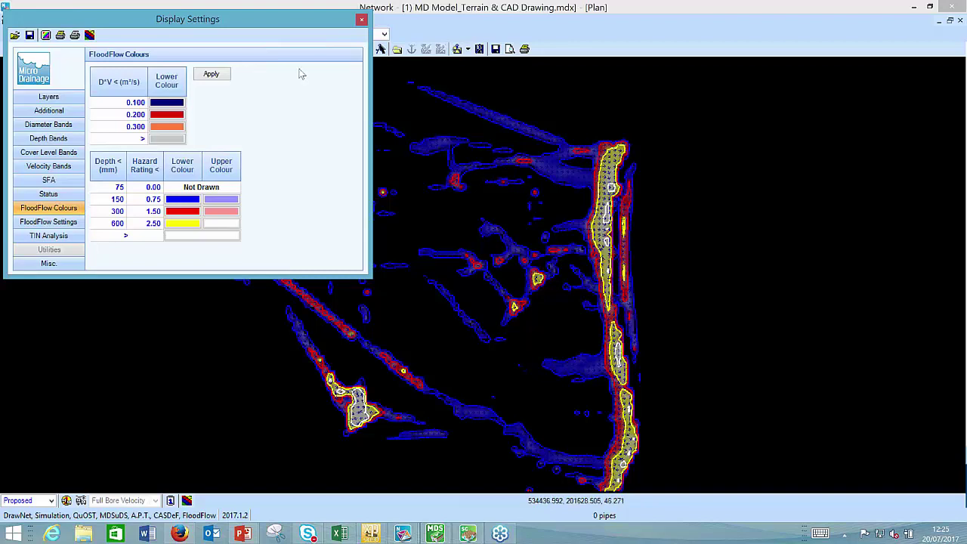
drag(253, 24, 234, 17)
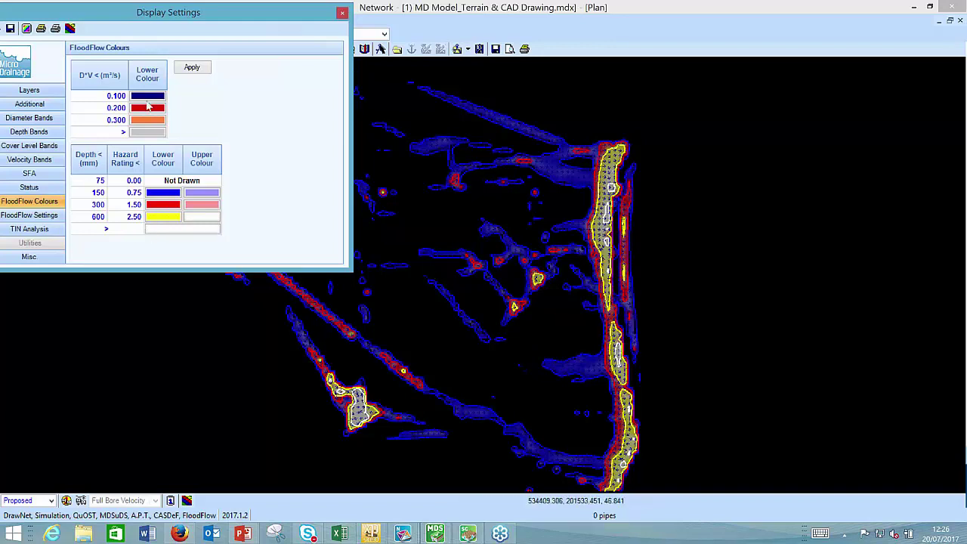
click(342, 15)
- Examine the flow arrows and ponding along the central flood paths up close and across the wider site
right_click(405, 177)
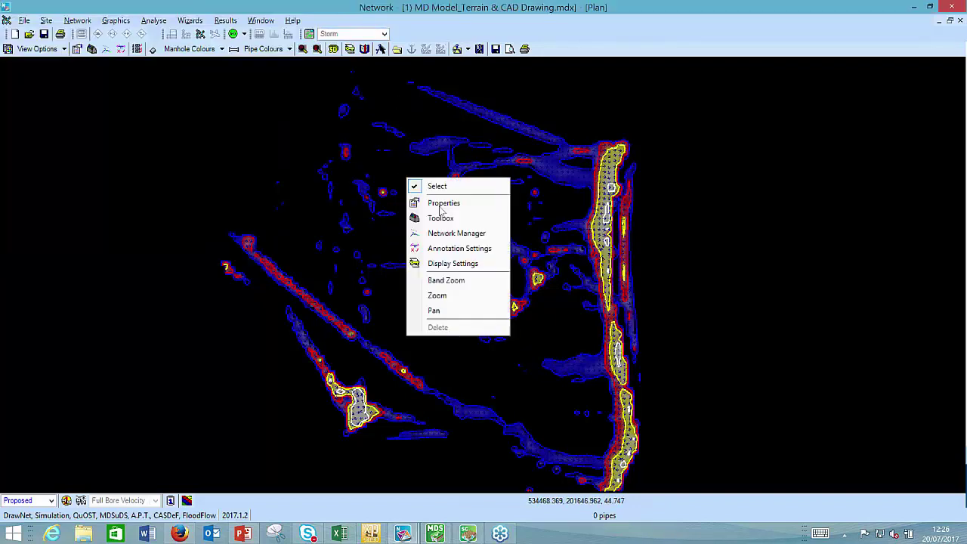
click(445, 280)
drag(433, 214, 624, 265)
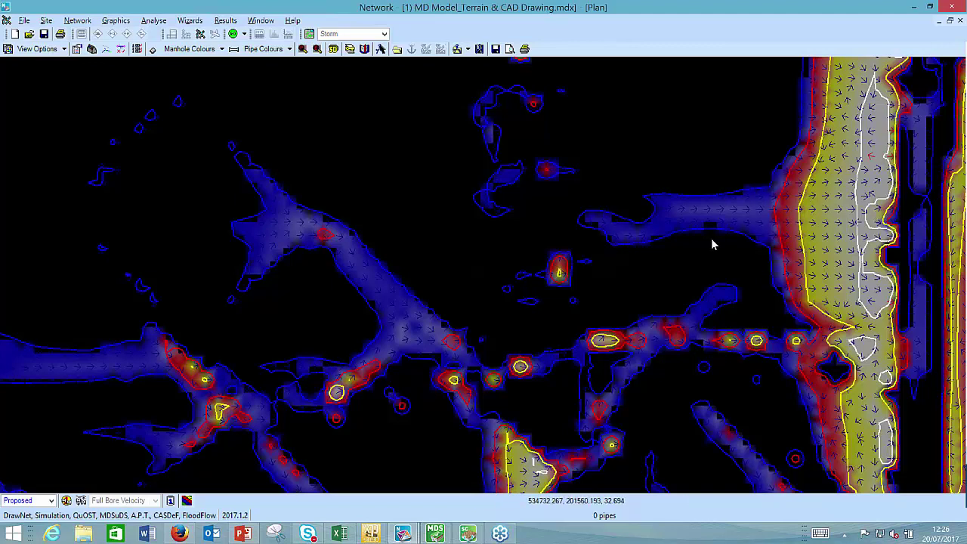
scroll(713, 244, down, 4)
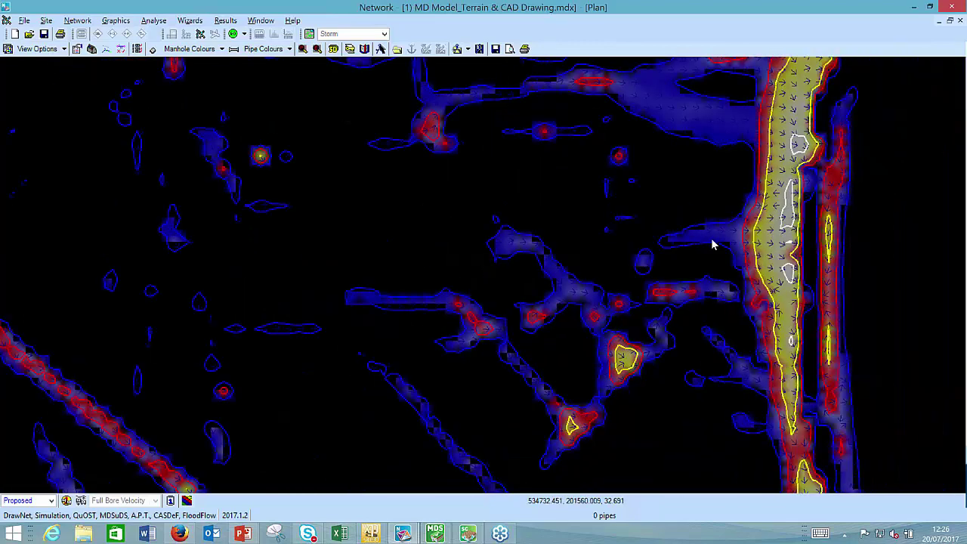
scroll(713, 244, down, 1)
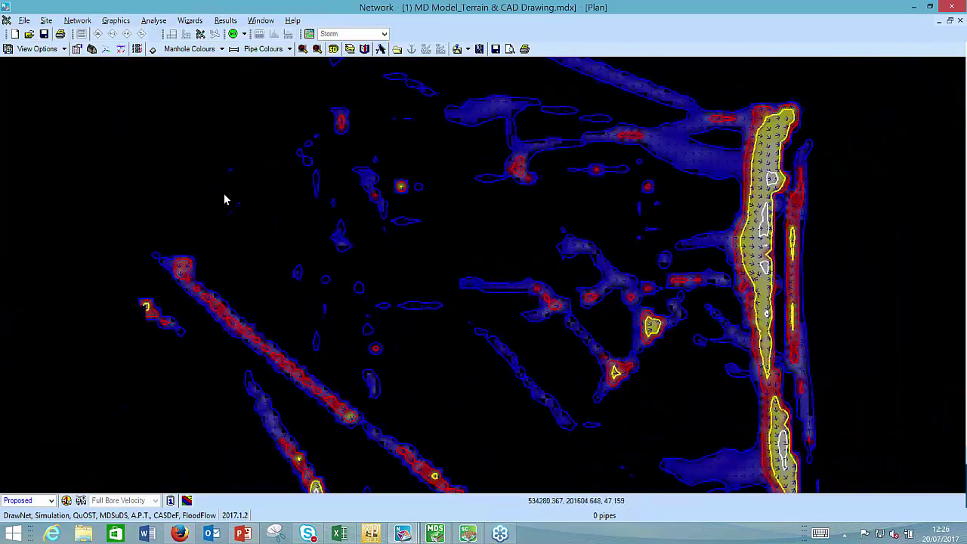
click(479, 49)
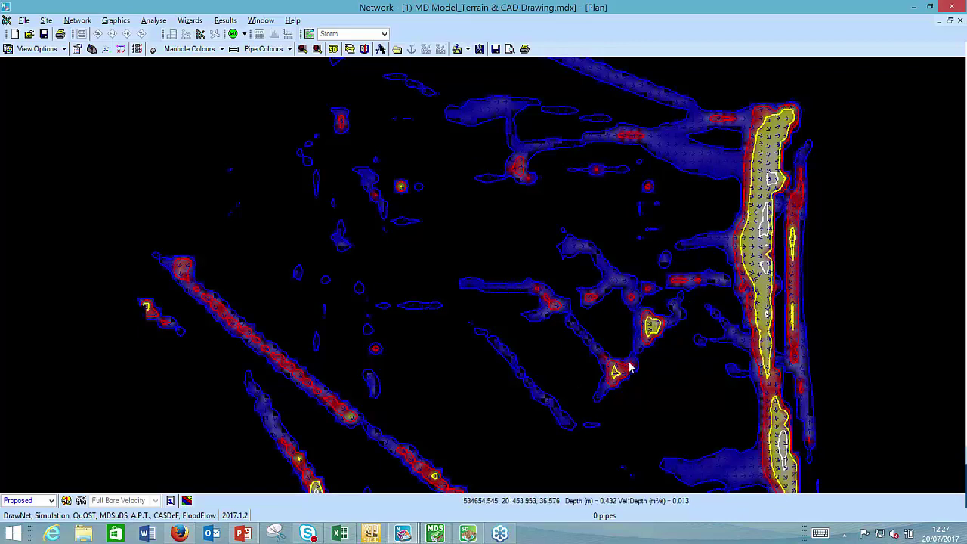
- Overlay the TIN and the CAD layout drawing on the flood results, and hide the TIN again
click(65, 48)
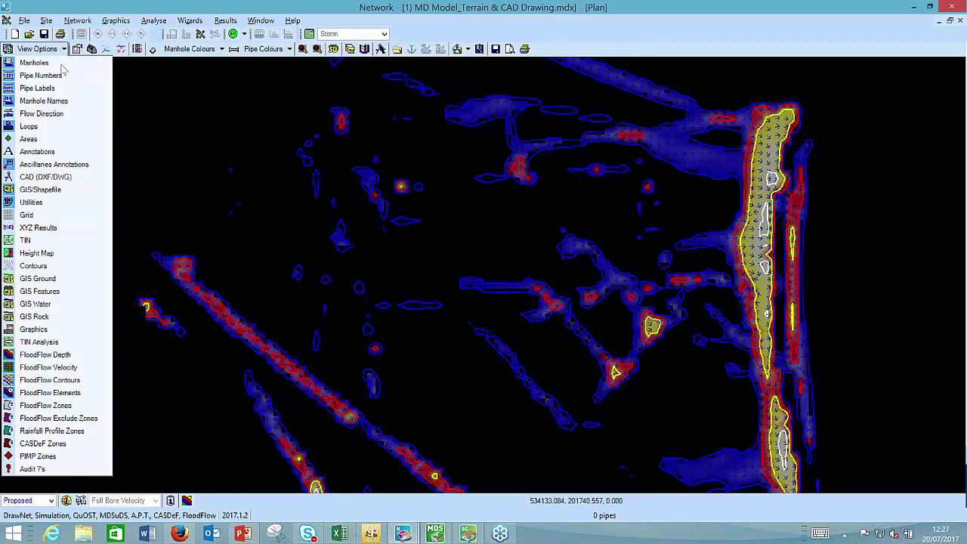
click(31, 240)
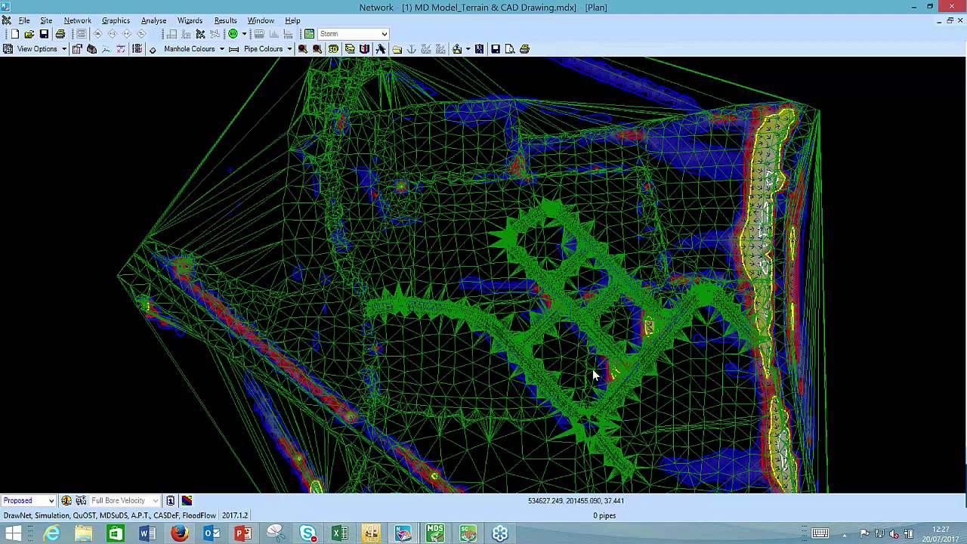
click(65, 49)
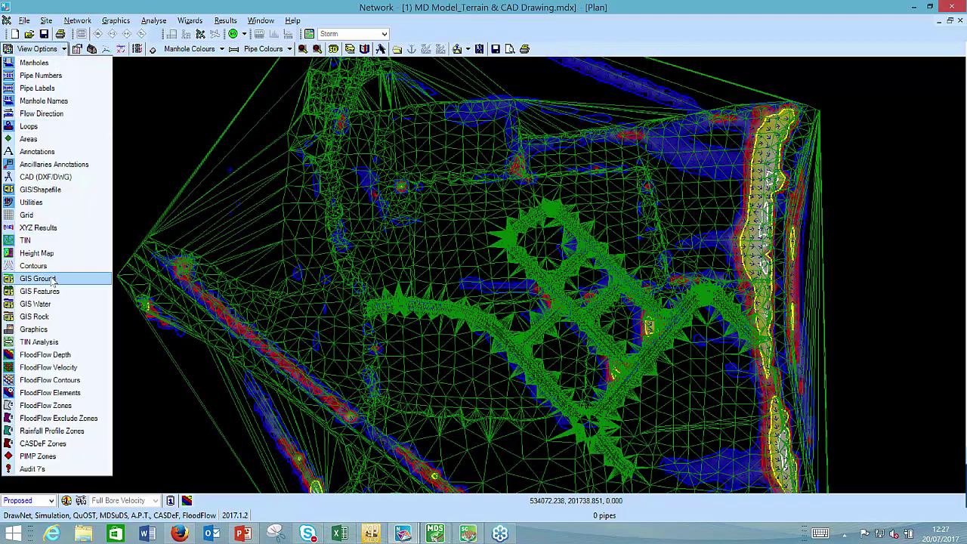
click(55, 178)
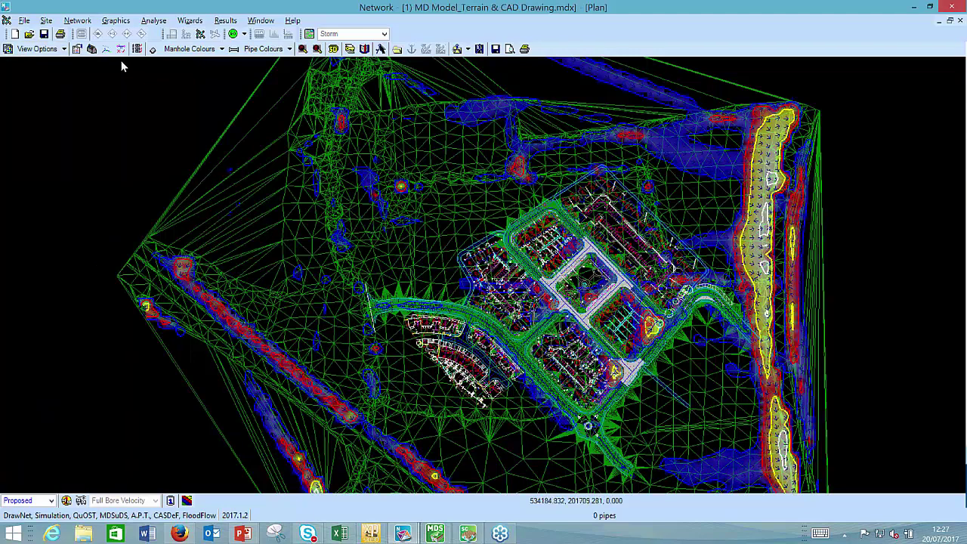
click(64, 49)
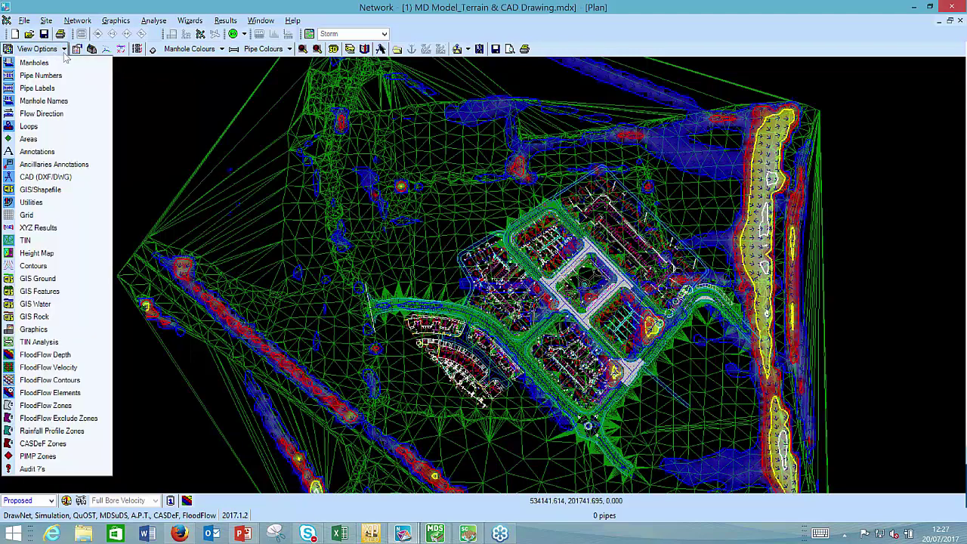
click(46, 241)
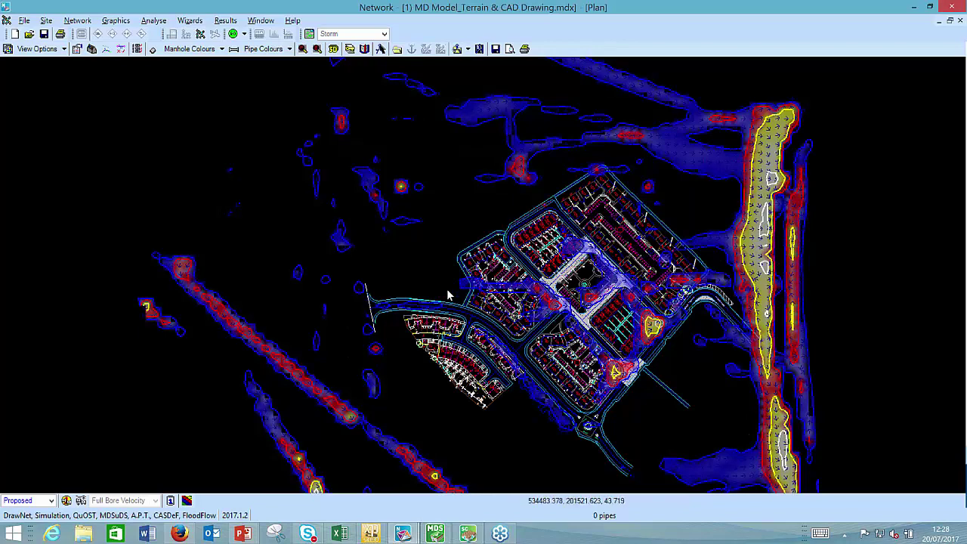
- Switch to the MDSuDS window containing the Initial MDSuDS Pre v Post.mdsx model
mouse_move(434, 537)
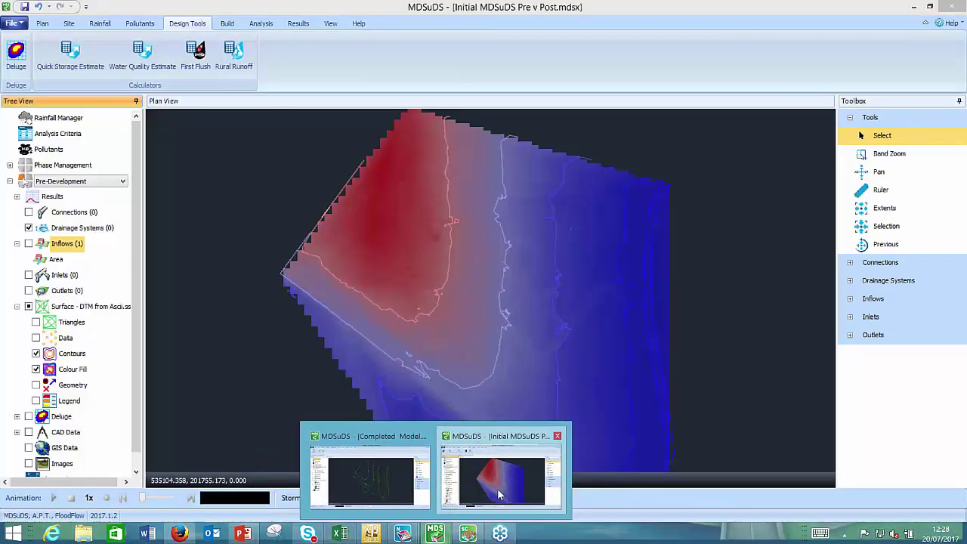
click(499, 493)
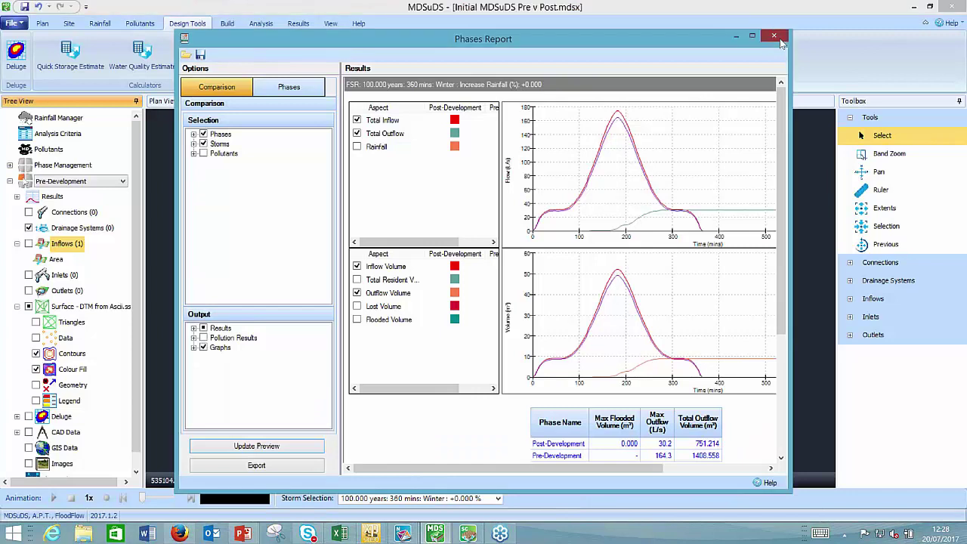
- Close the Phases Report and hide the colour fill and contours of the pre-development surface
click(777, 39)
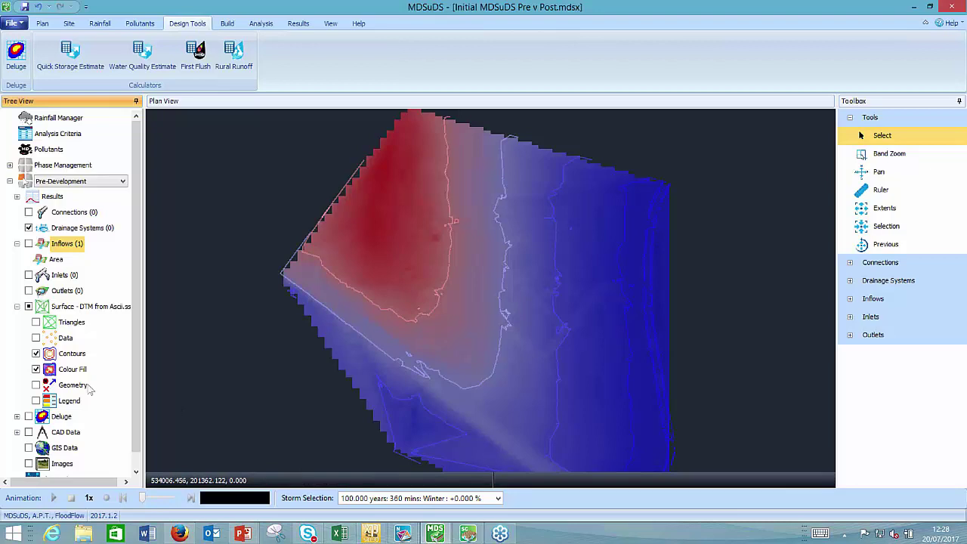
click(35, 369)
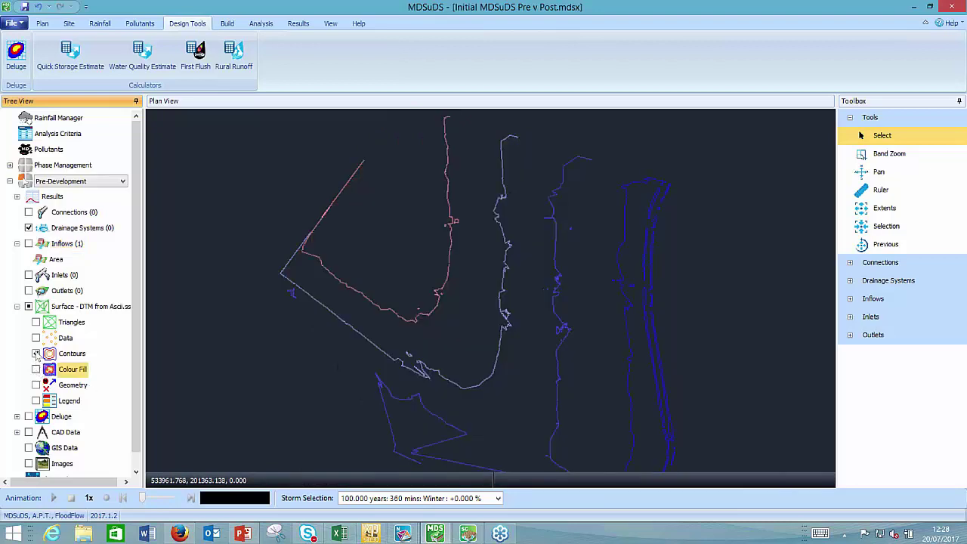
click(36, 353)
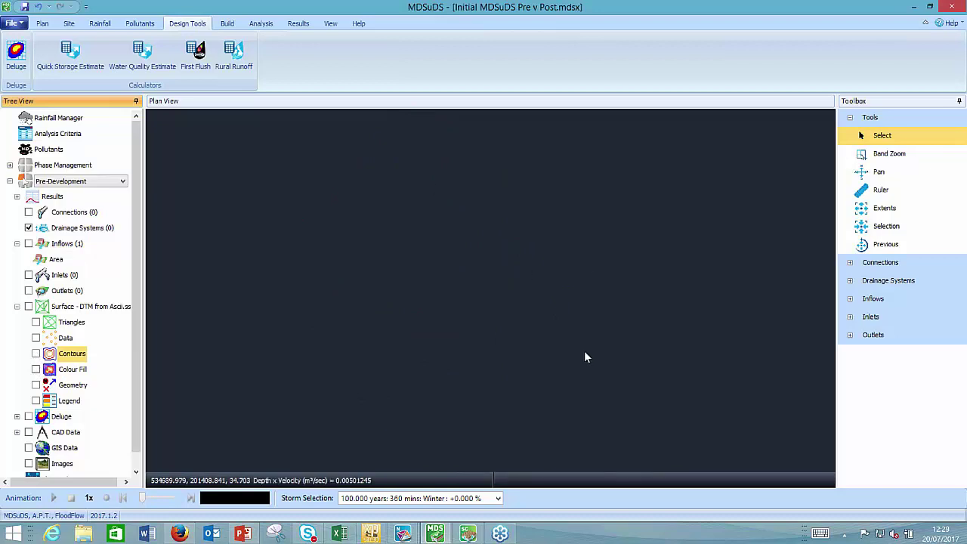
- Run a Deluge analysis in ADI mode at medium speed with a 4 m grid, 50 mm start depth and 60 minutes analysis time
click(61, 417)
right_click(56, 420)
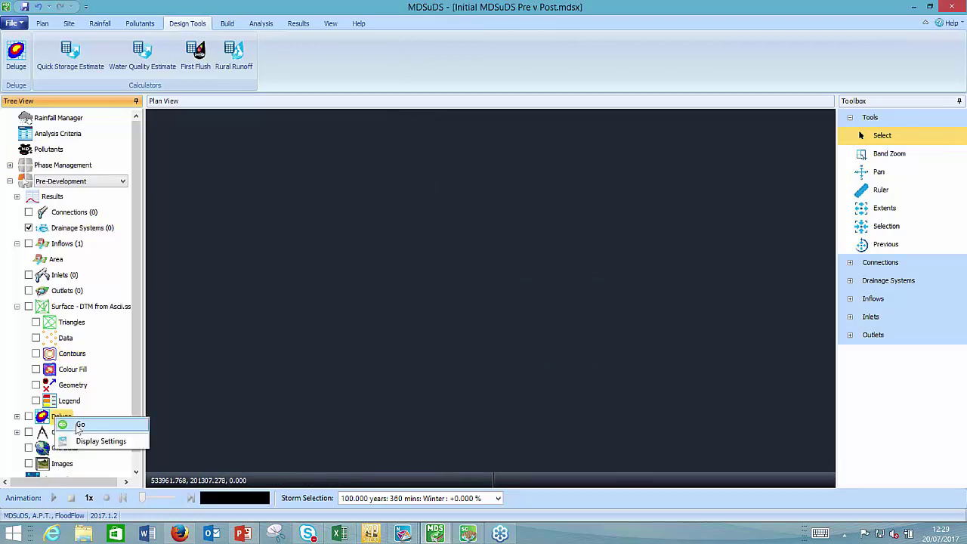
click(79, 425)
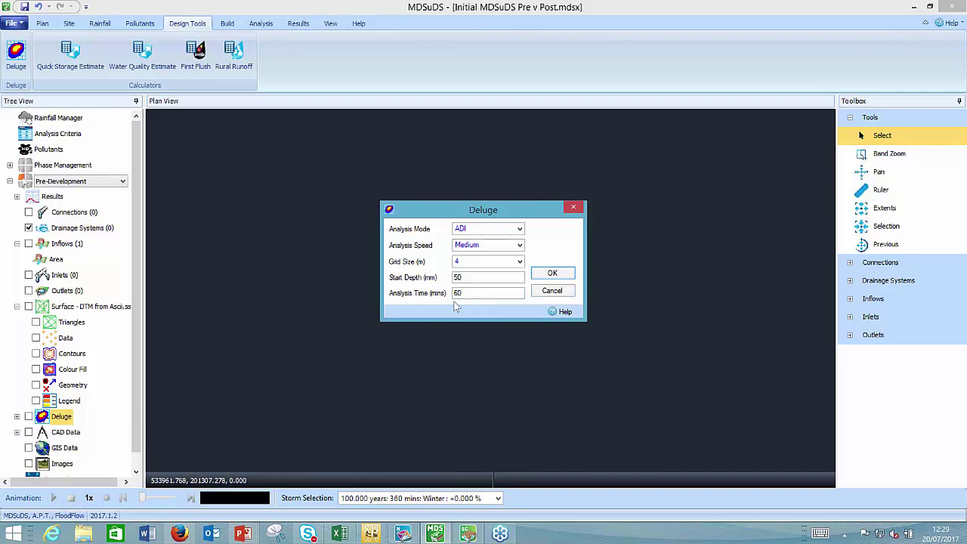
click(563, 277)
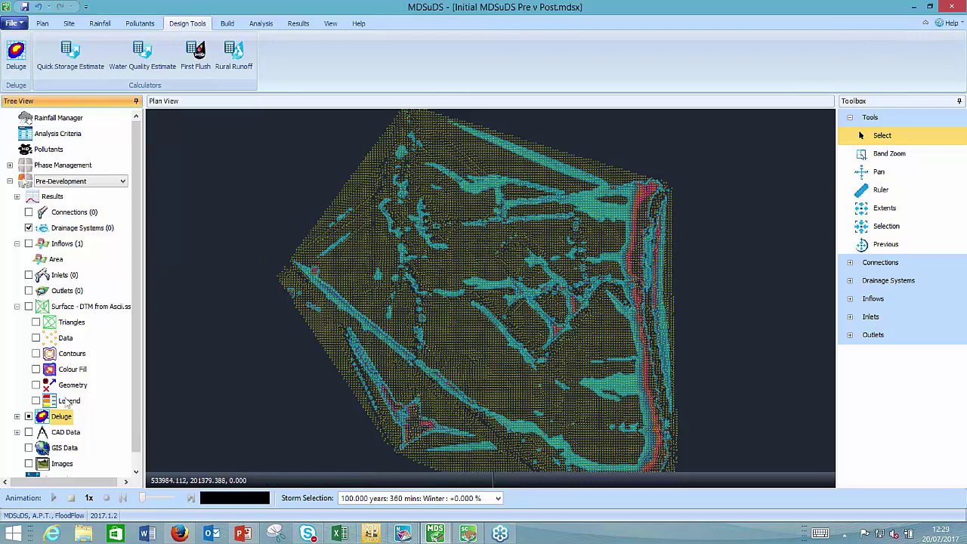
- Overlay the CAD data on the Deluge results and go to the Site Extents bookmark
click(29, 432)
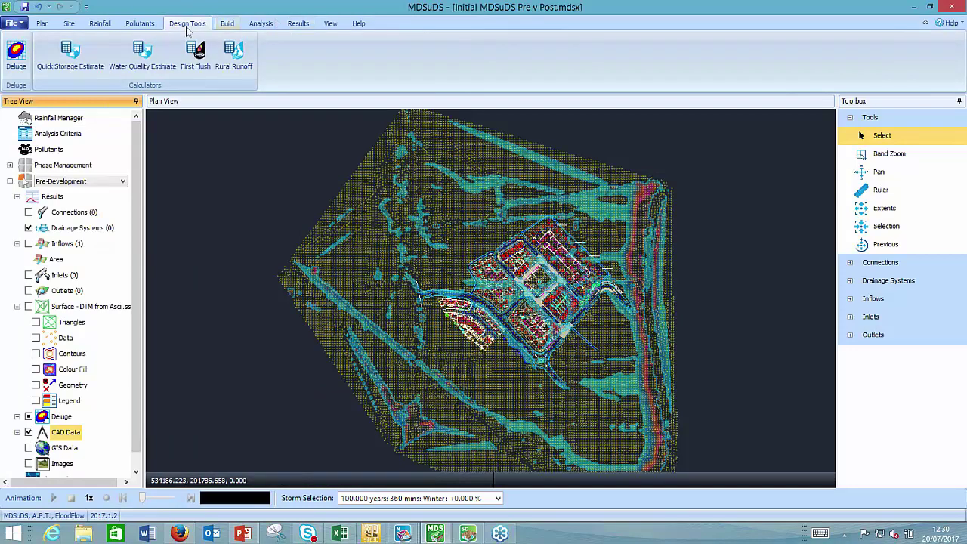
click(47, 25)
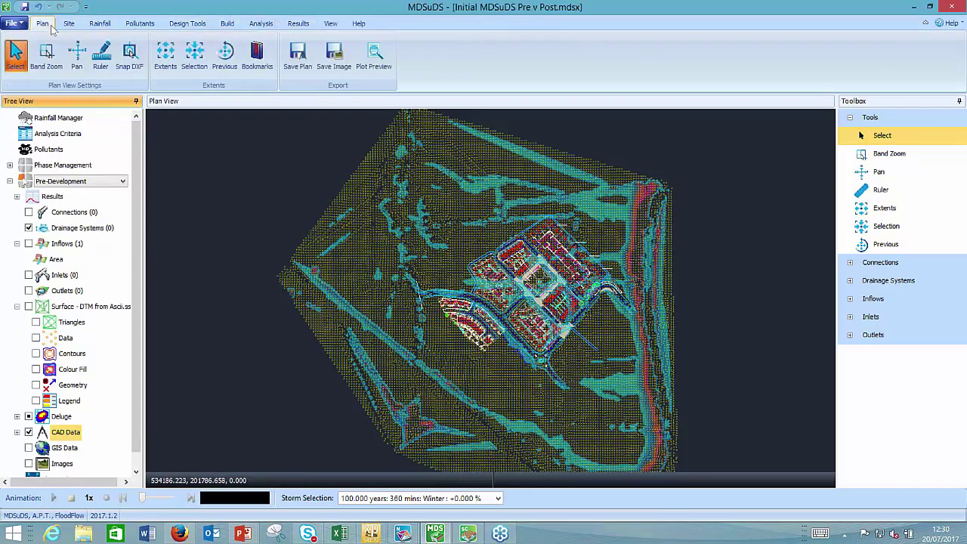
click(261, 56)
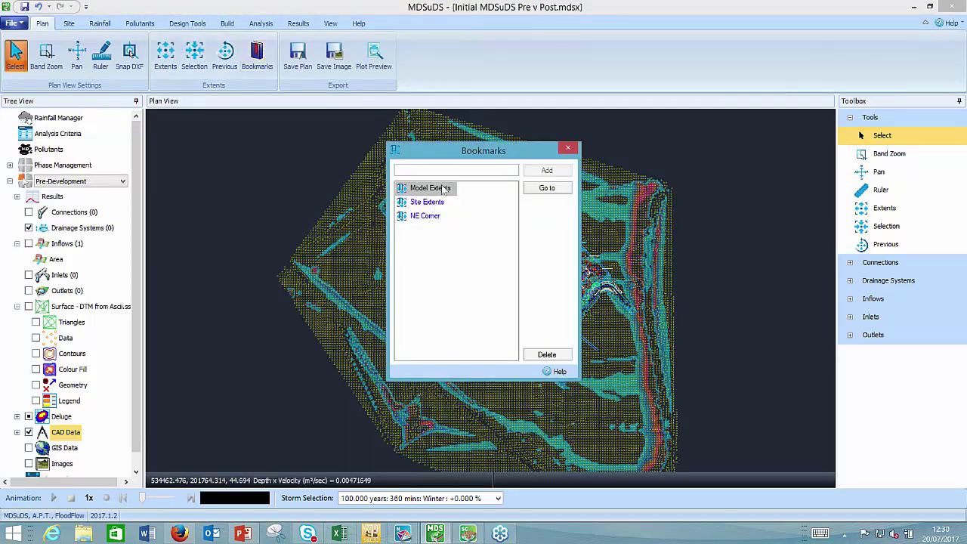
click(428, 202)
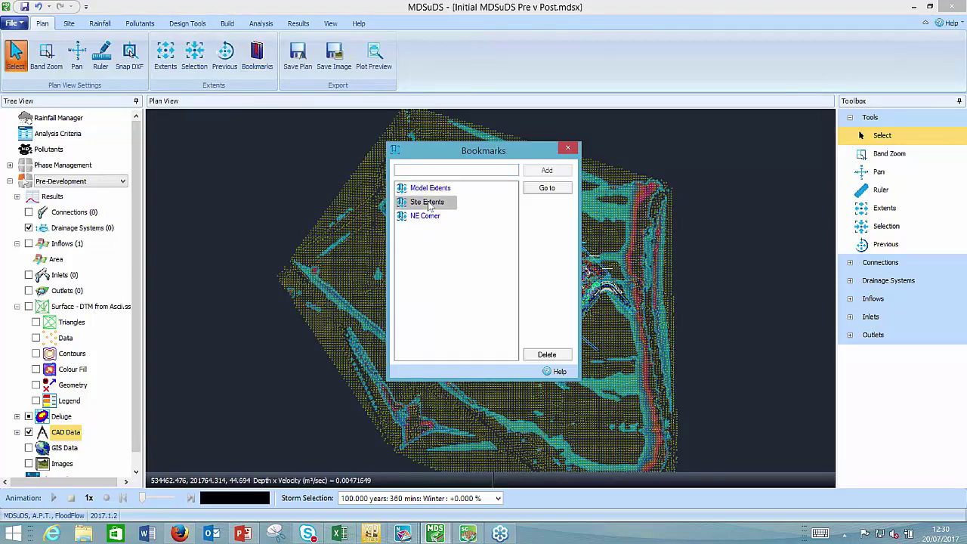
click(547, 189)
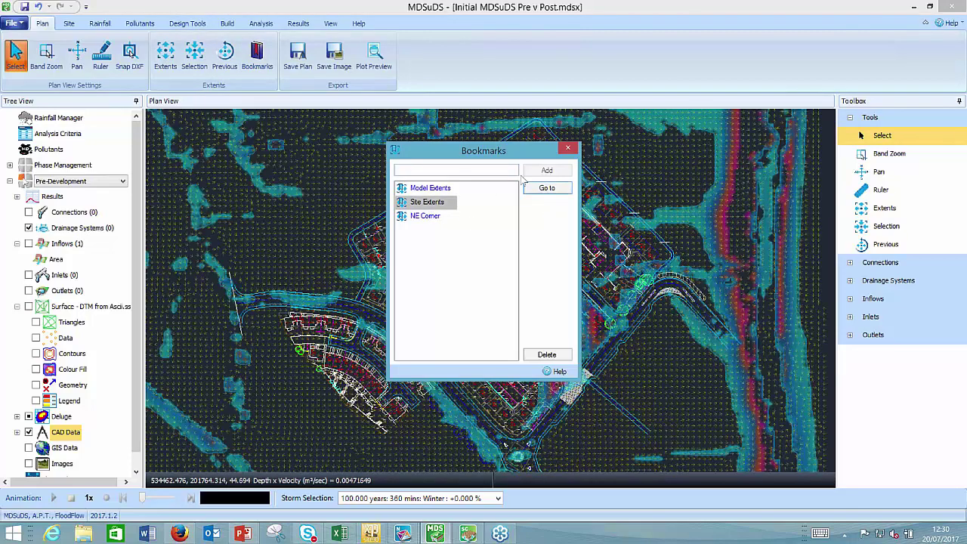
click(568, 149)
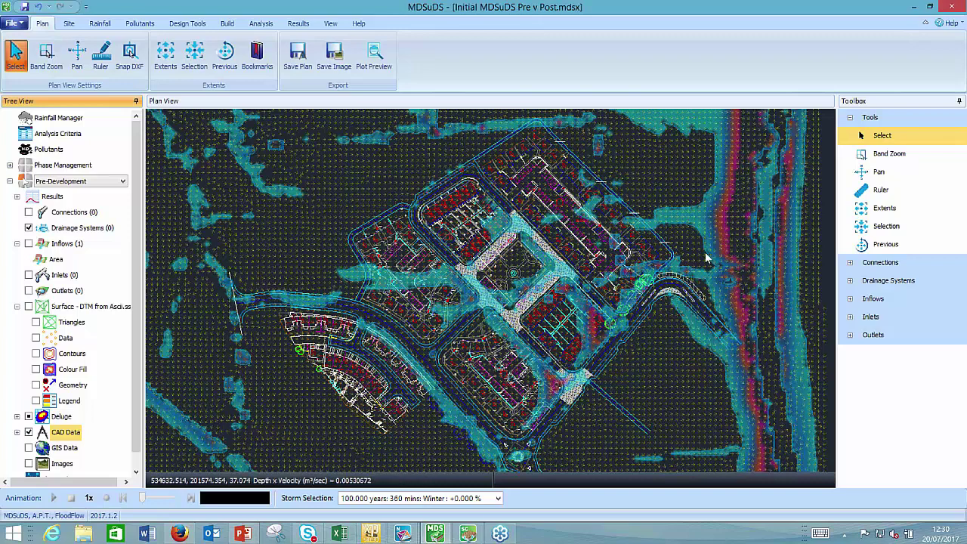
- Go to the NE Corner bookmark to examine the flood paths there, and check the phases under Phase Management
click(256, 54)
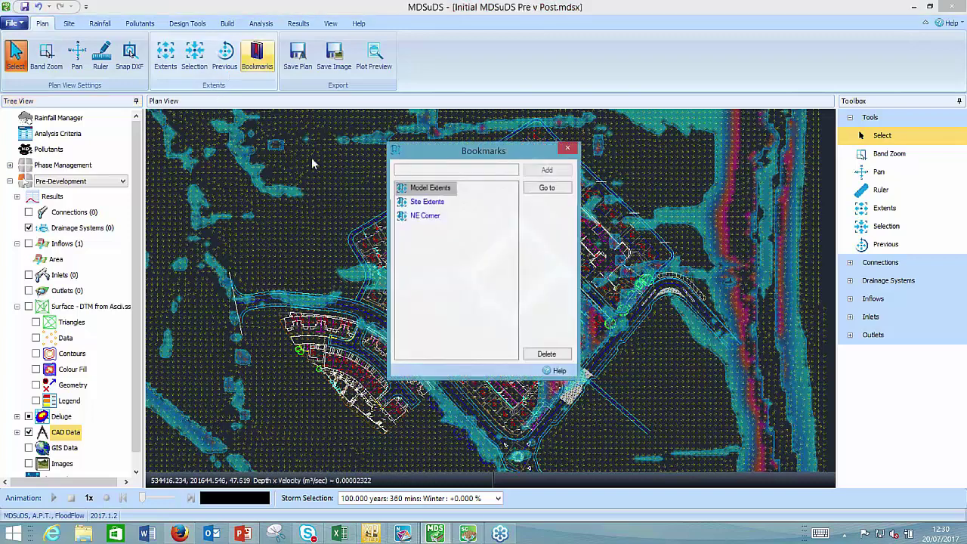
click(419, 218)
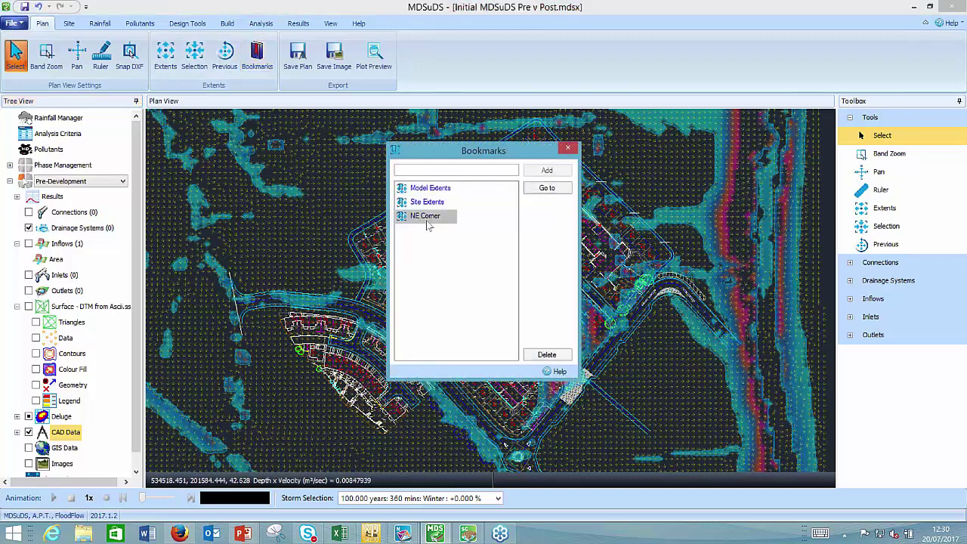
click(557, 190)
click(568, 147)
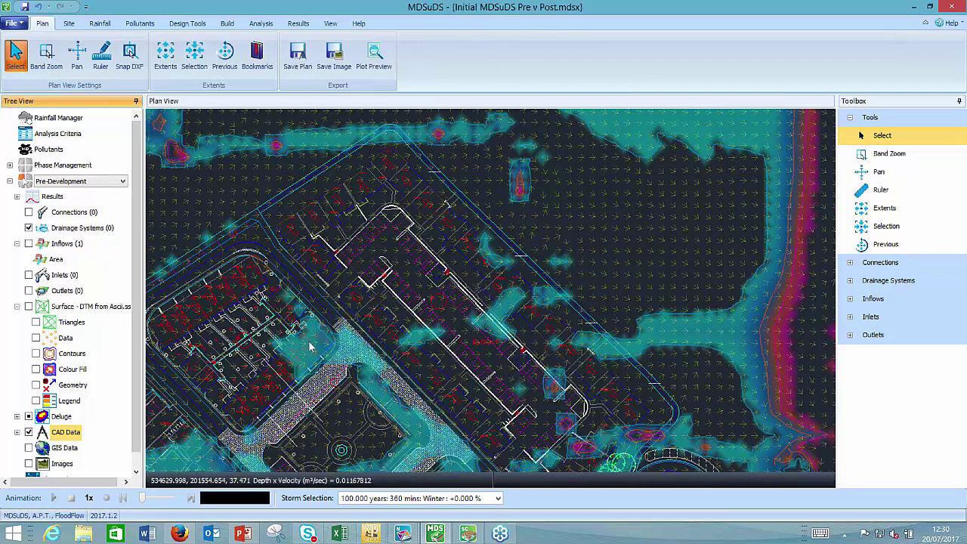
click(9, 165)
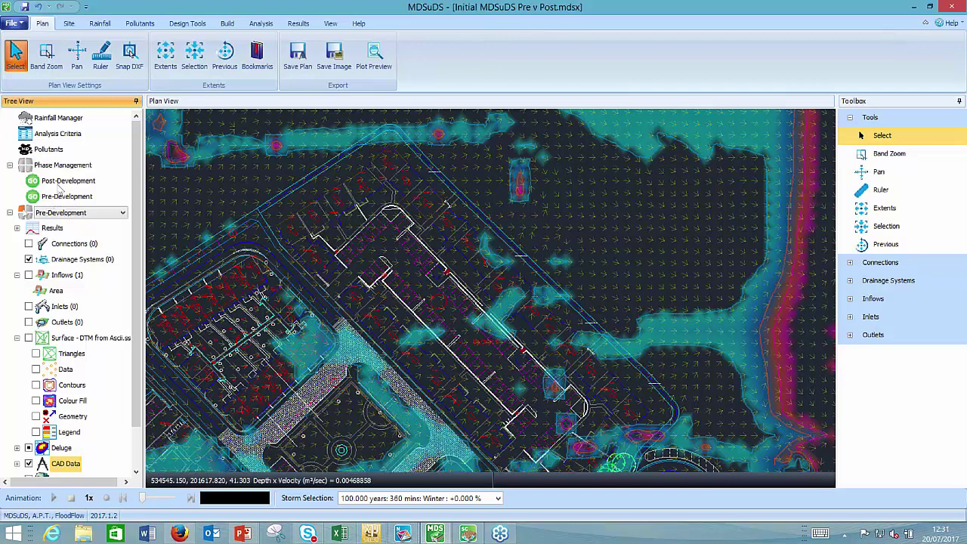
click(10, 165)
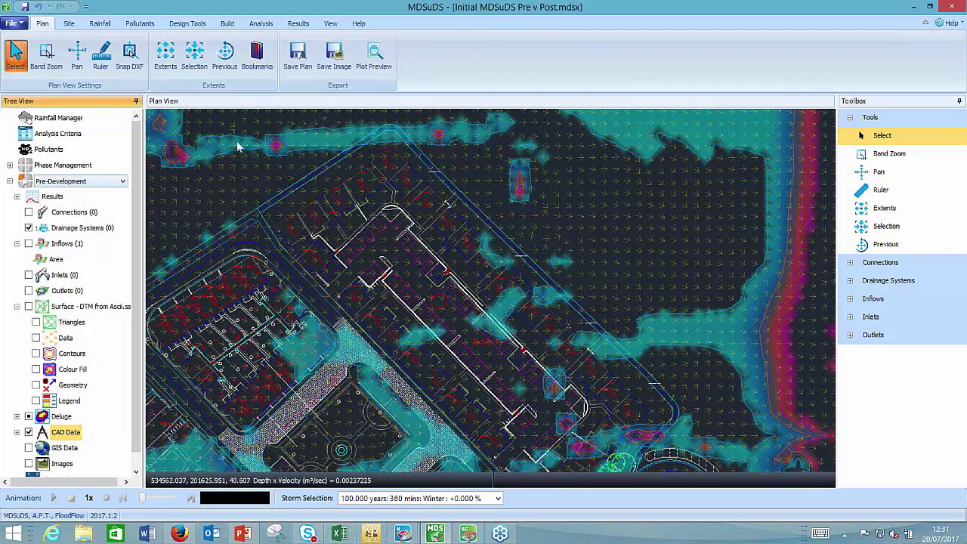
- Return to the Site Extents bookmark and replace the Deluge results with the inflows in the plan
click(257, 57)
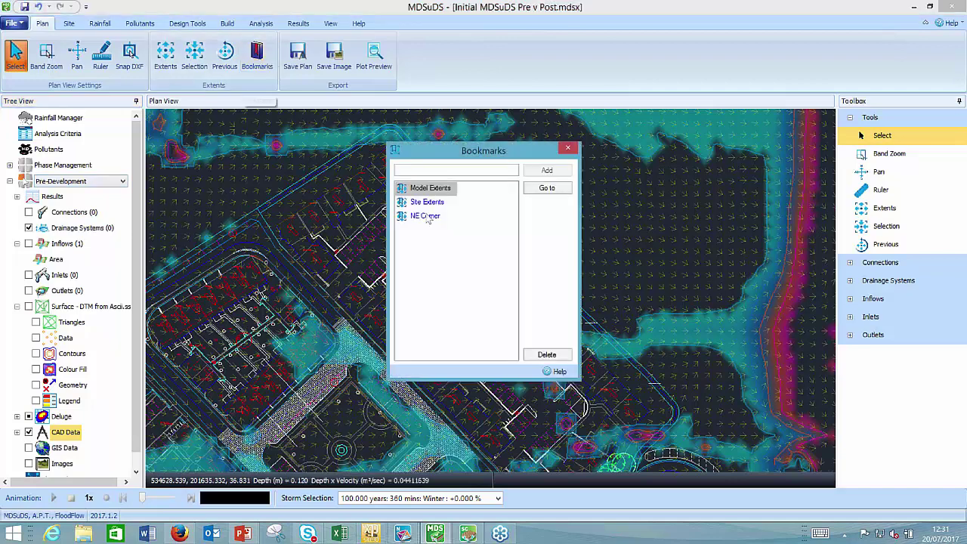
click(428, 202)
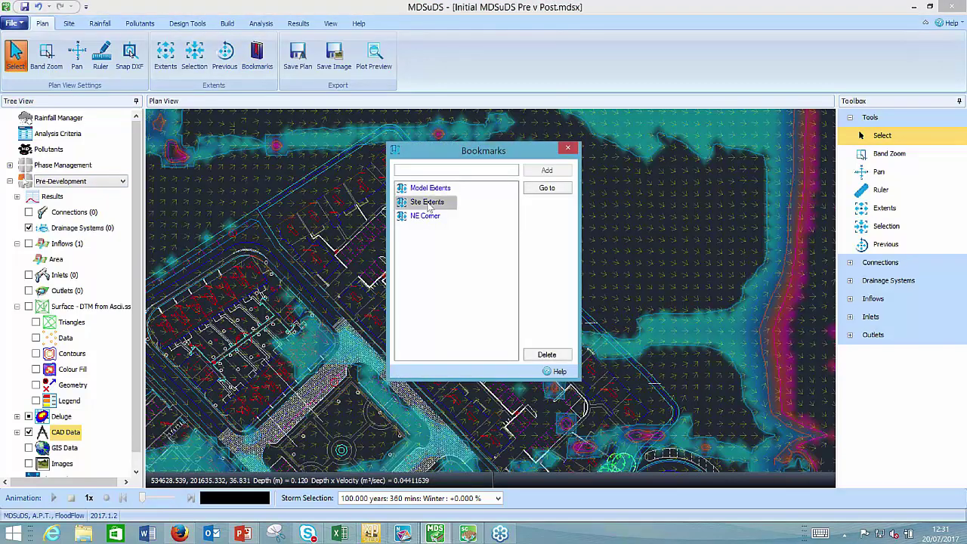
click(553, 189)
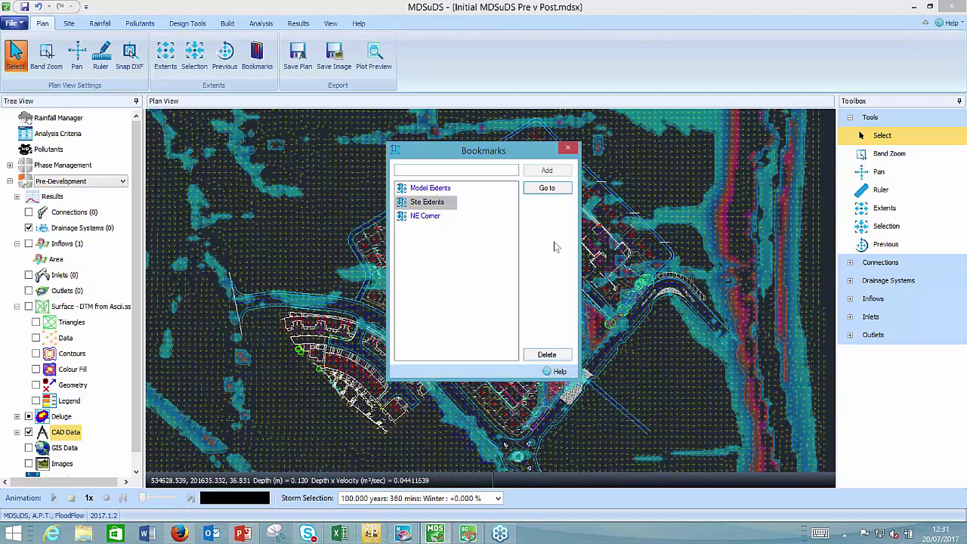
click(568, 148)
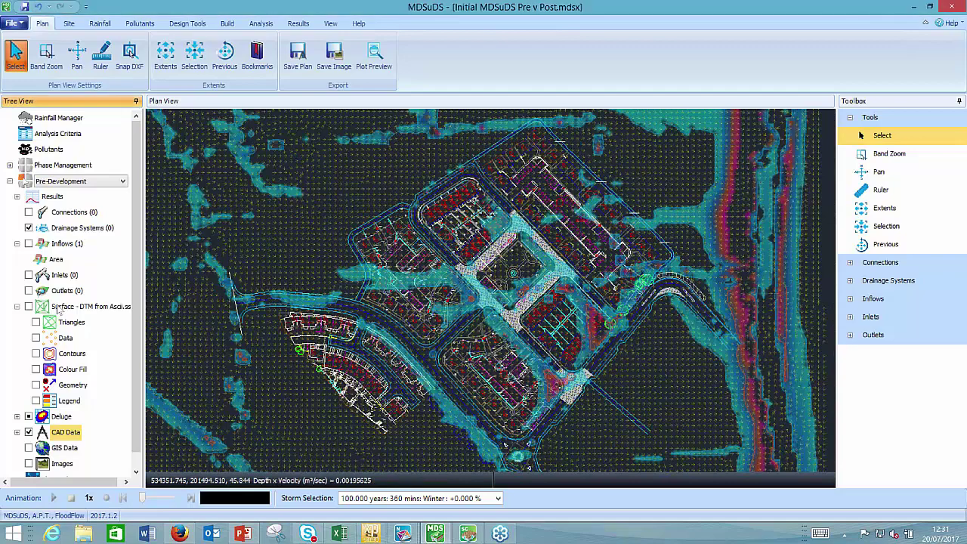
click(28, 417)
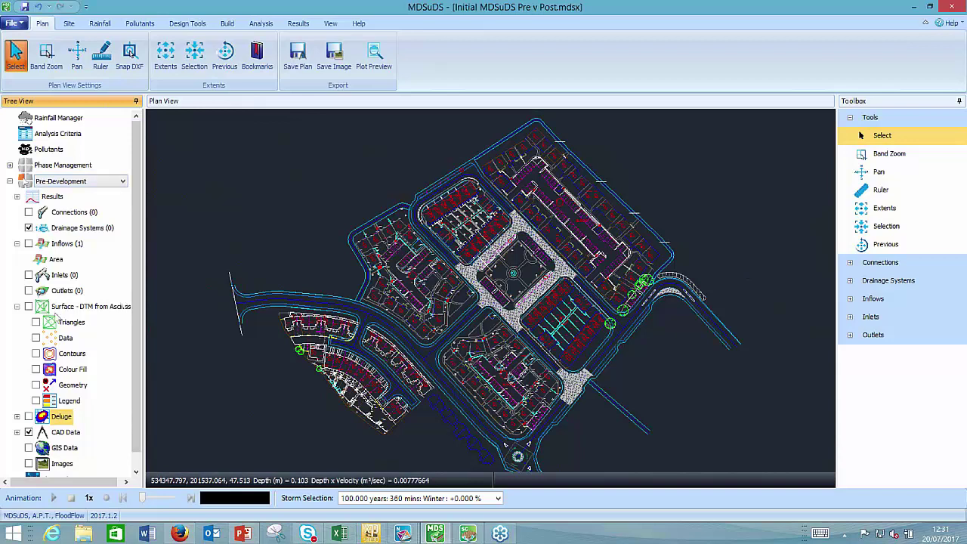
click(29, 244)
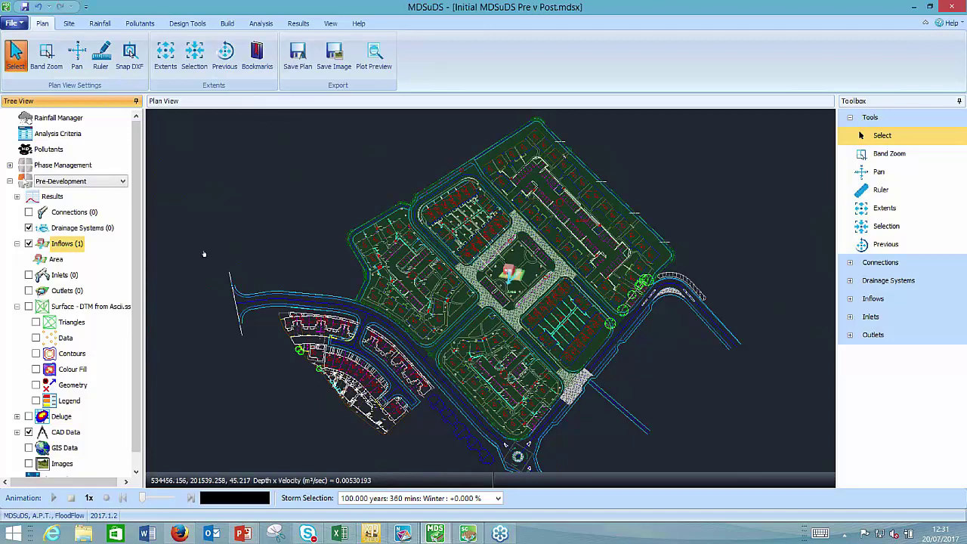
- Review the available inflow types and the runoff properties of the pre-development Area inflow
click(850, 299)
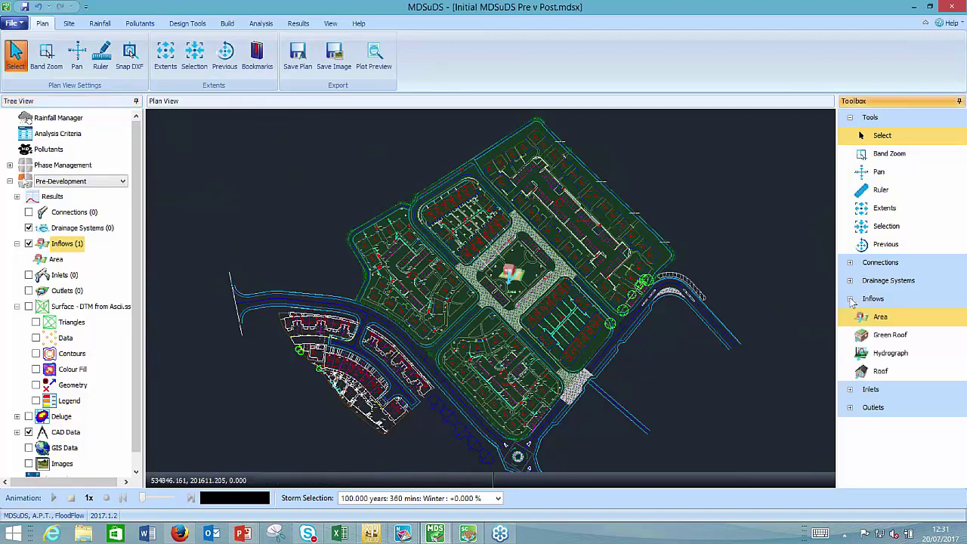
click(884, 323)
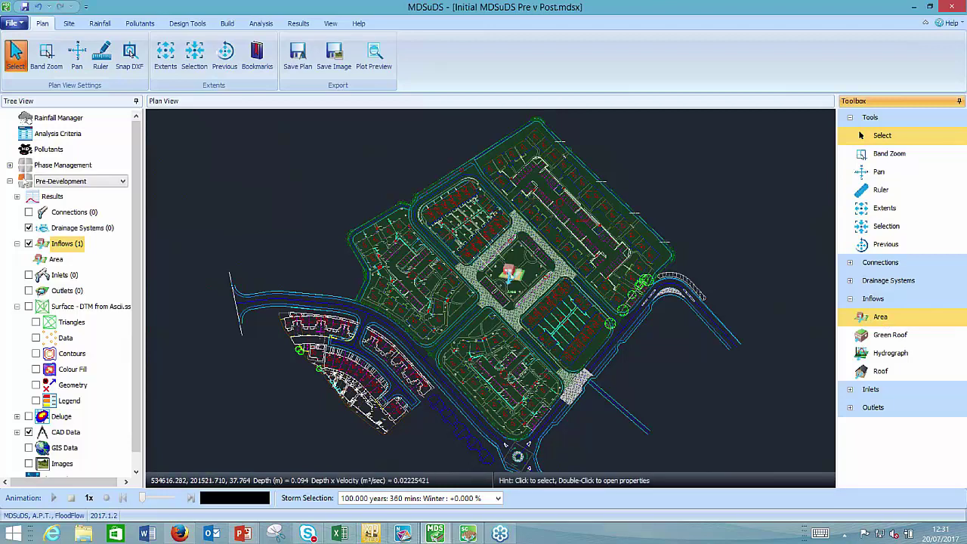
double_click(509, 275)
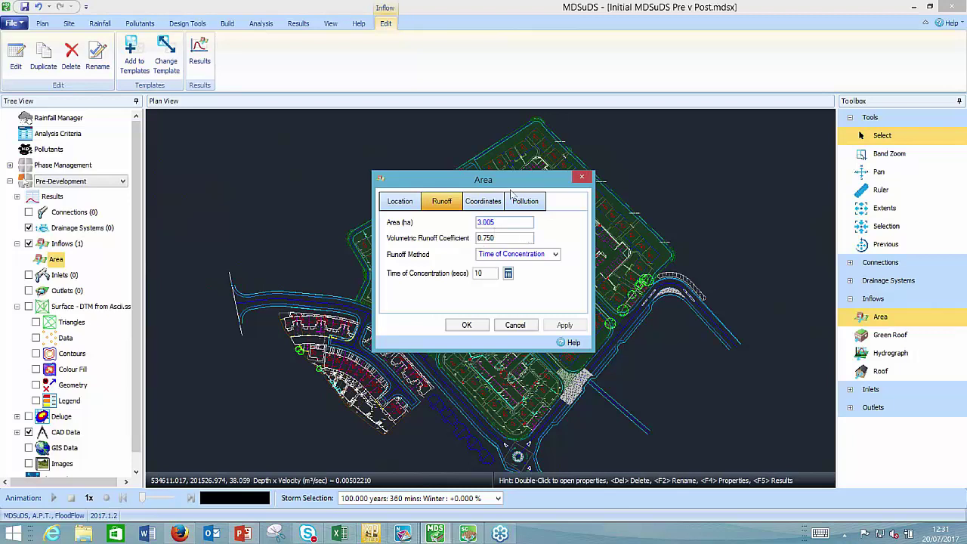
click(582, 179)
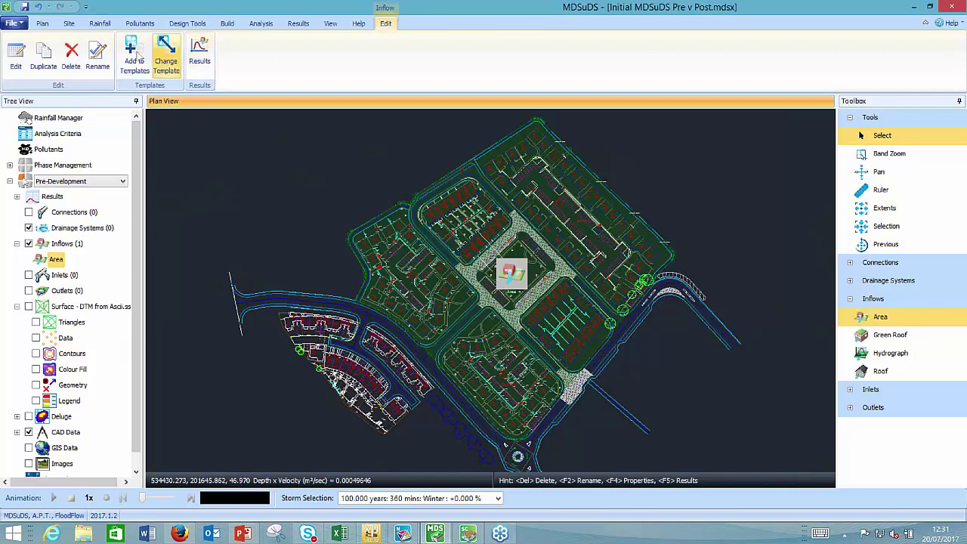
- Open the Rural Runoff calculator and review the ICP SUDS inputs and return period flood table
click(226, 24)
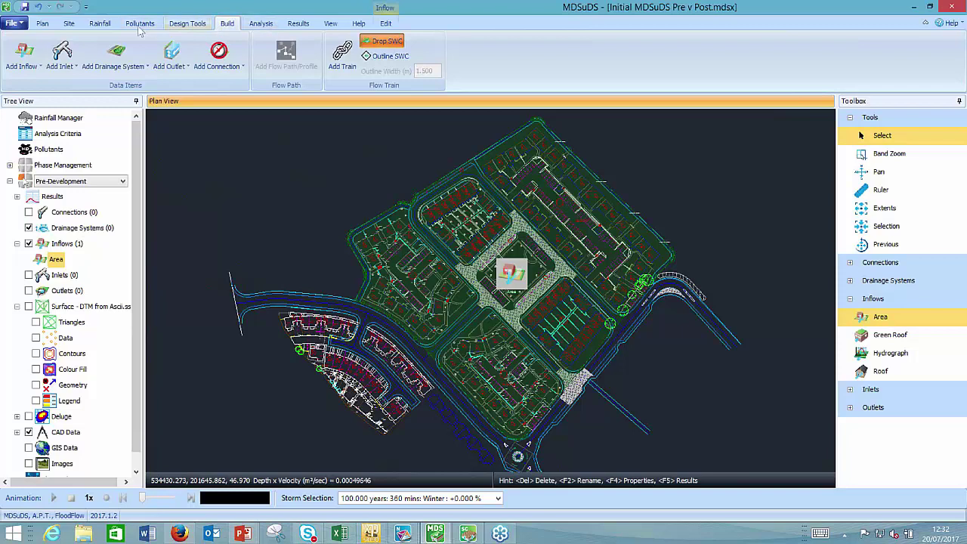
click(182, 24)
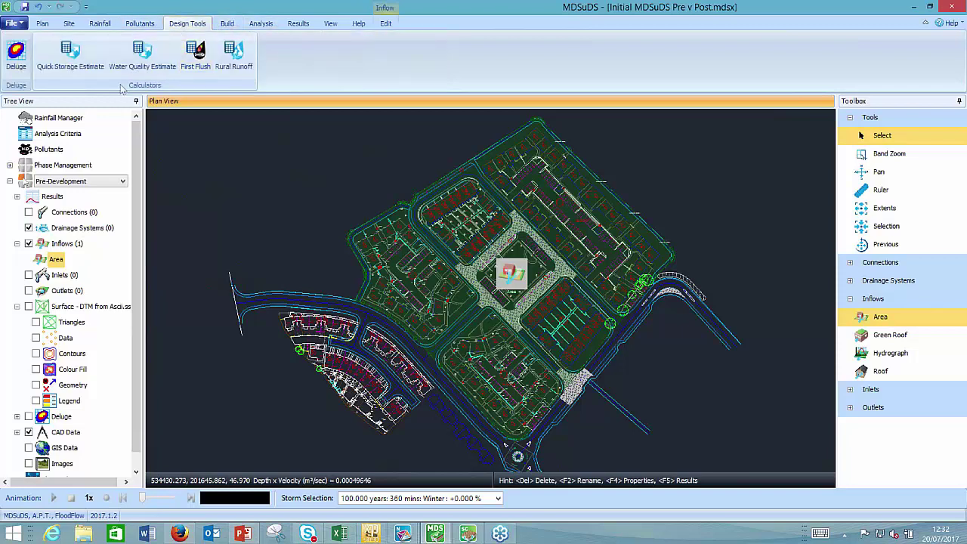
click(234, 64)
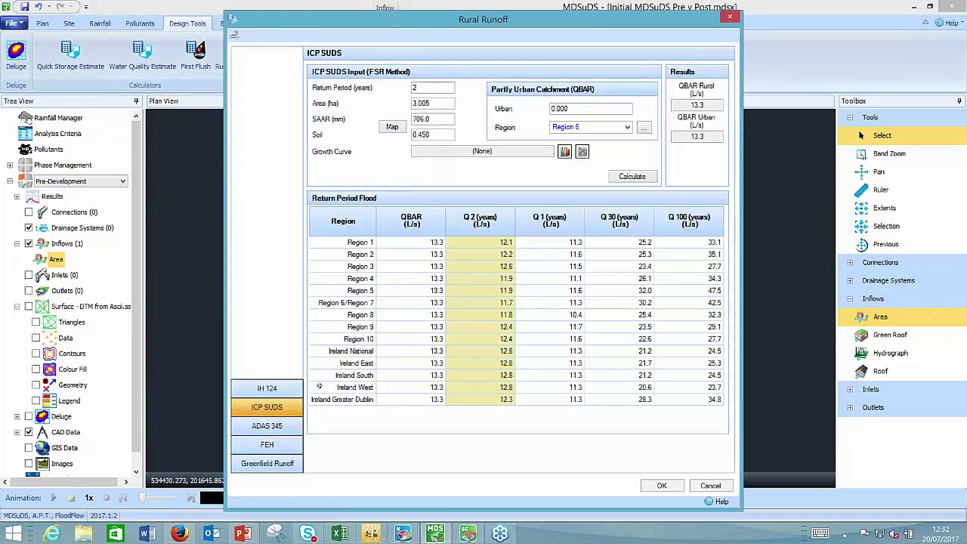
click(443, 103)
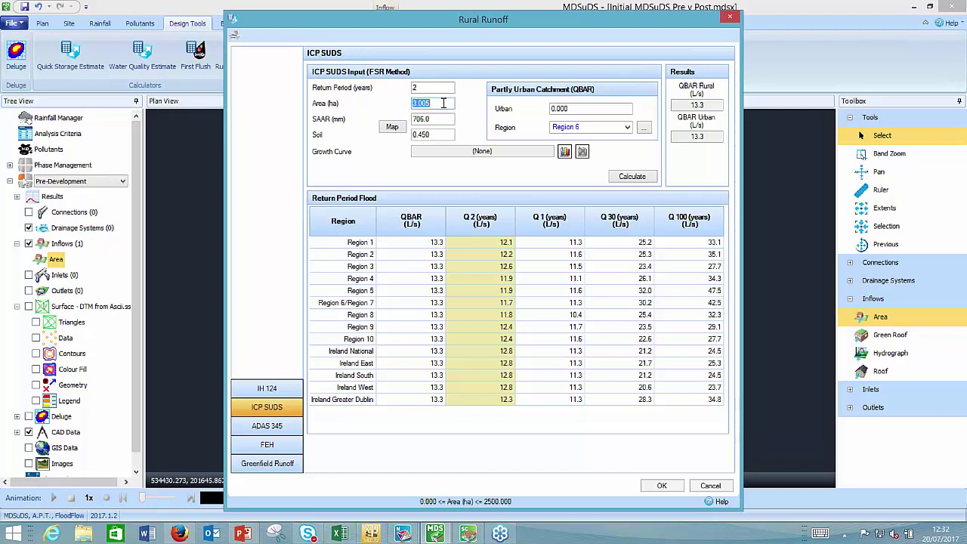
click(444, 103)
- Examine the England, Wales and Scotland geographical data map at full size, and close the Rural Runoff calculator
click(392, 127)
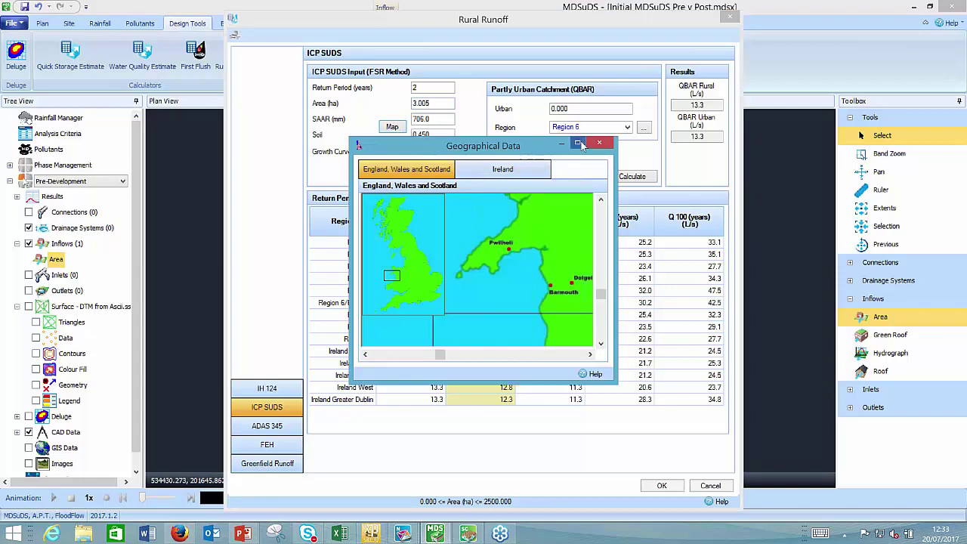
click(579, 143)
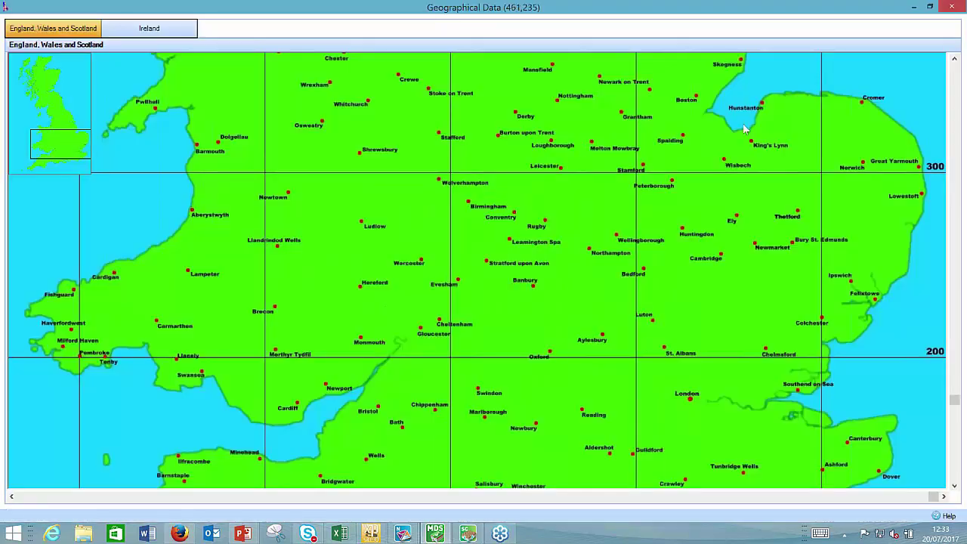
click(951, 6)
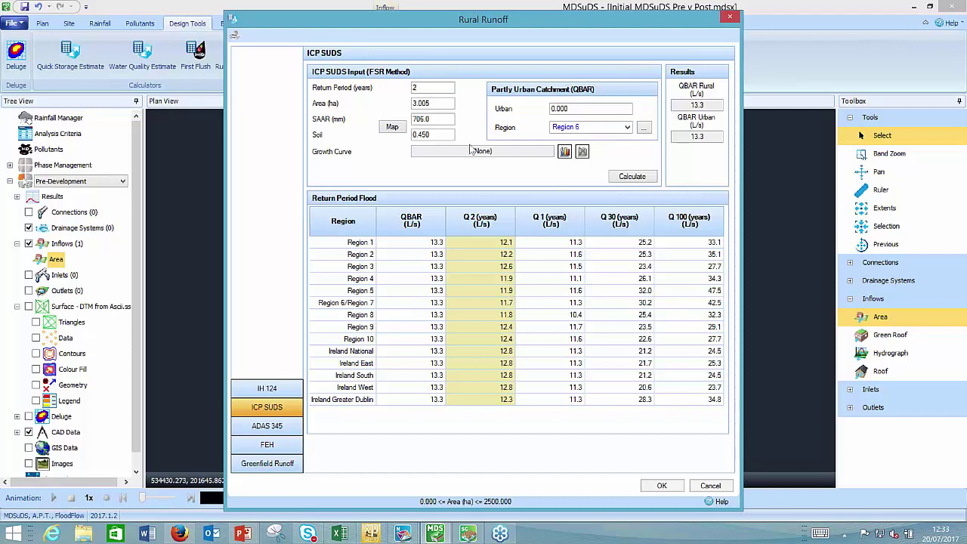
click(731, 19)
click(731, 18)
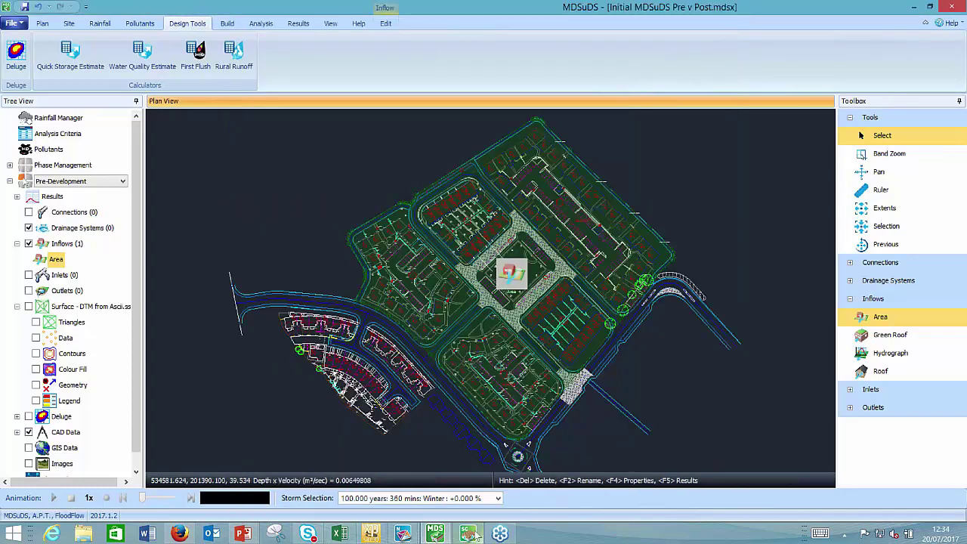
- Switch to Source Control, review the ReFH2 option in its Rural Runoff calculator, and return to the MDSuDS plan
click(473, 534)
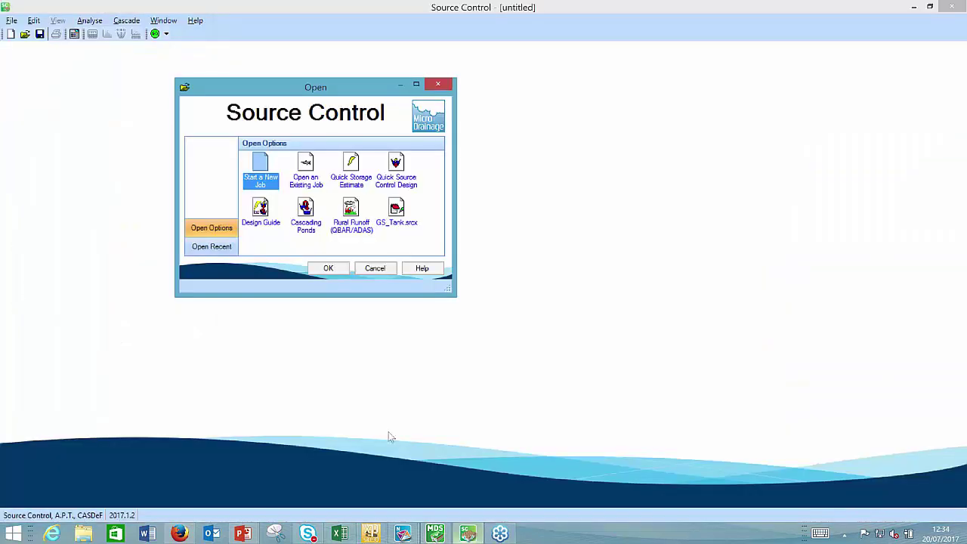
double_click(356, 216)
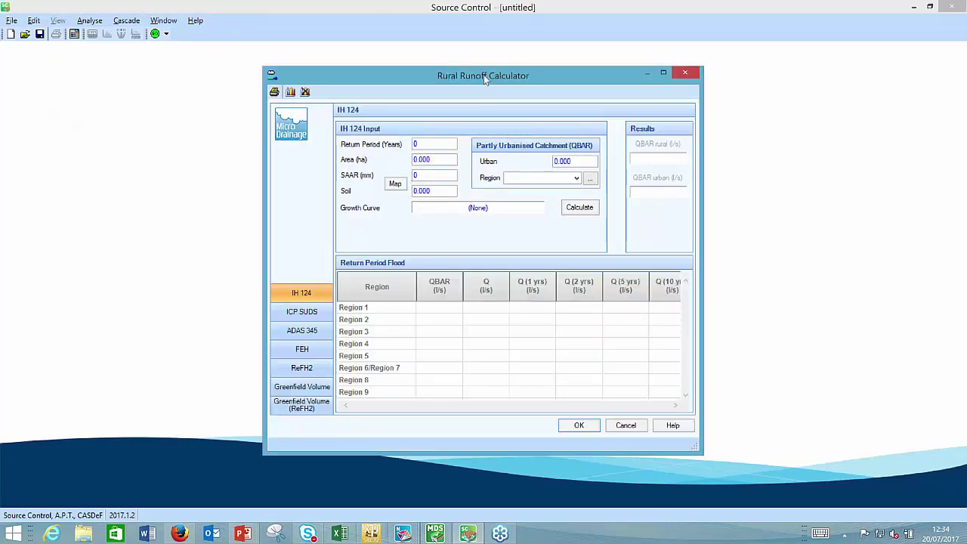
drag(483, 76, 470, 29)
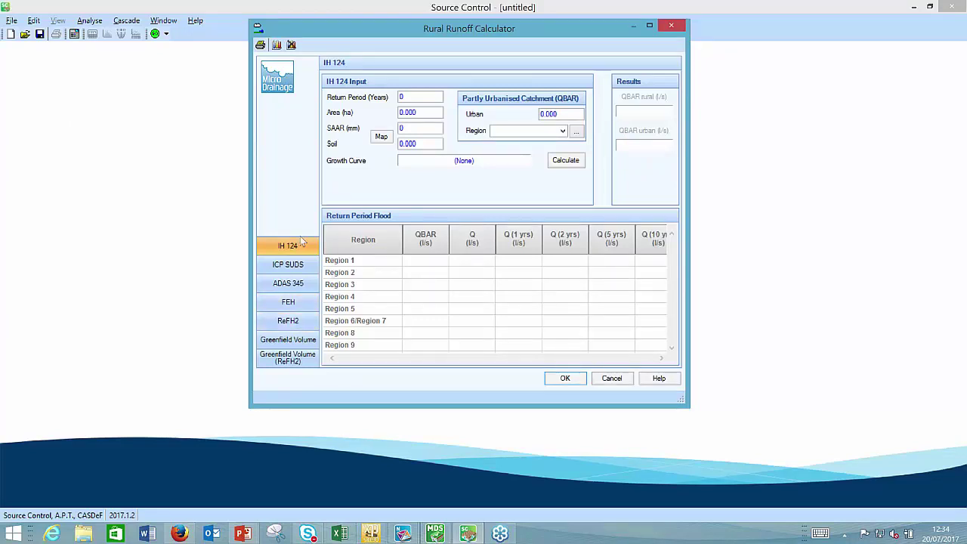
click(299, 322)
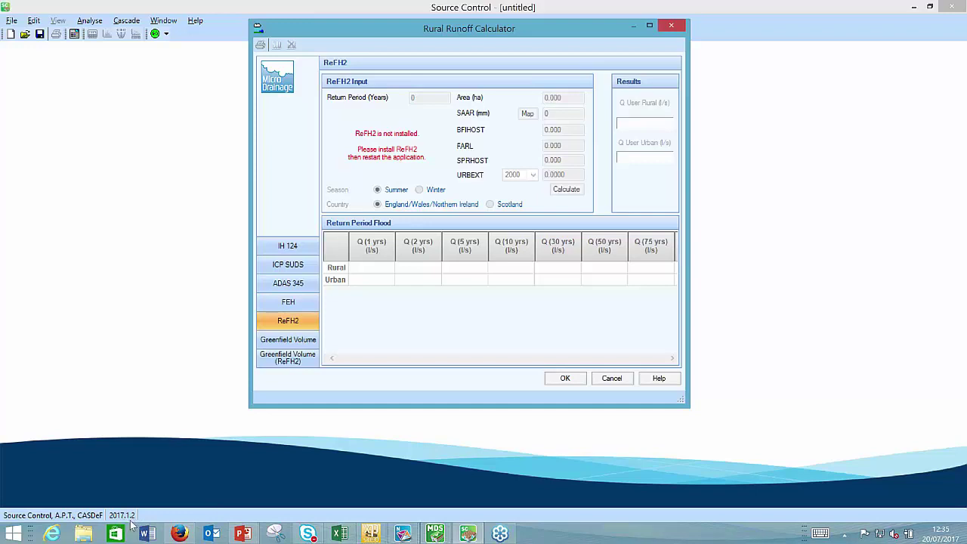
click(671, 28)
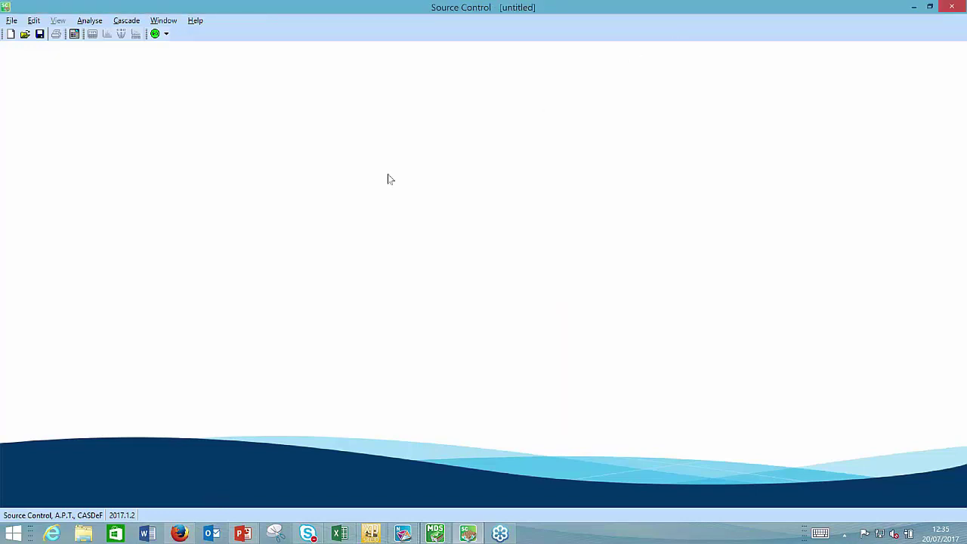
click(913, 7)
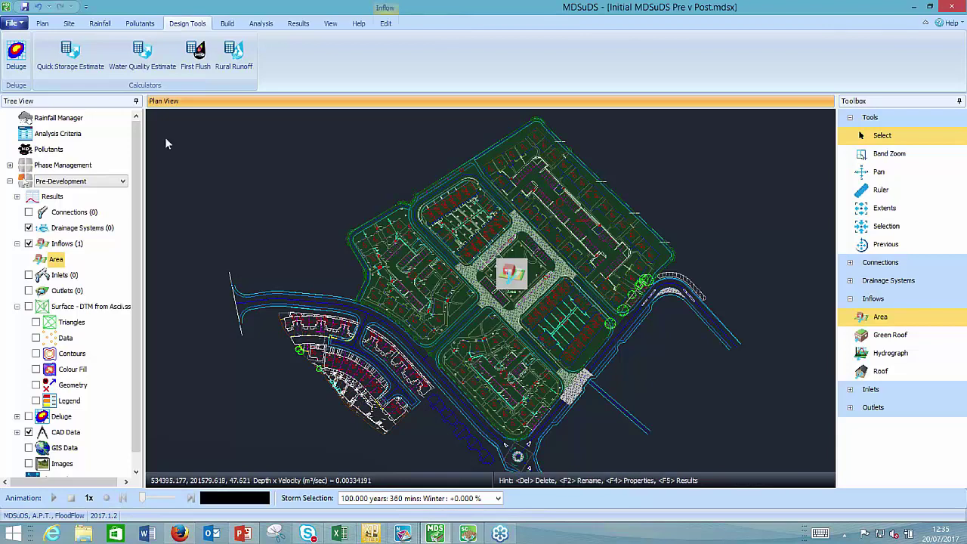
- Start a Quick Storage Estimate using User Input instead of plan data, with an area of 1.8 ha
click(88, 69)
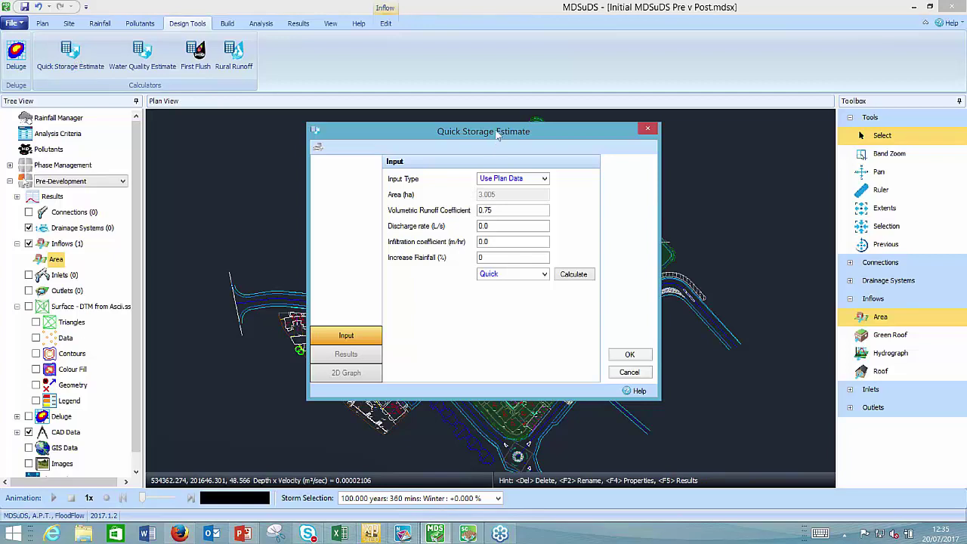
drag(495, 131, 481, 36)
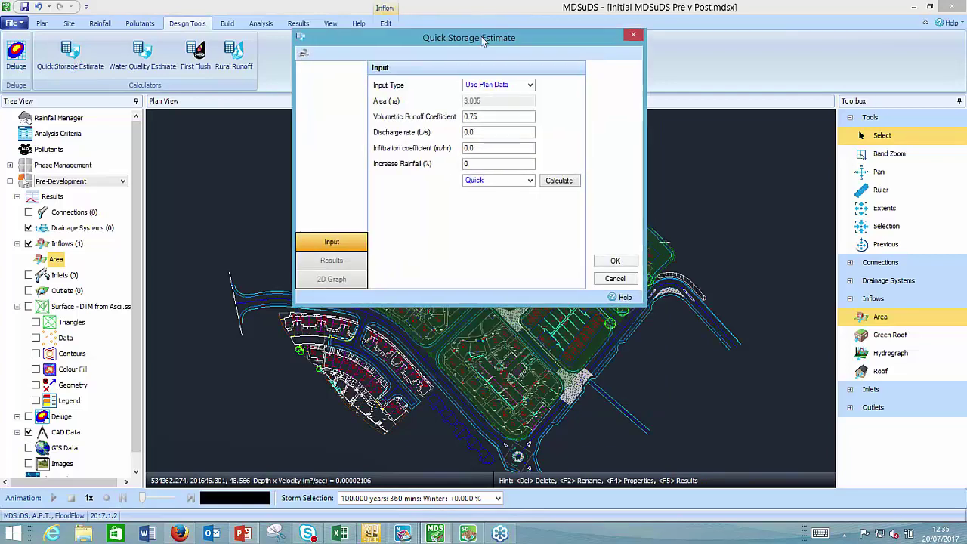
click(530, 86)
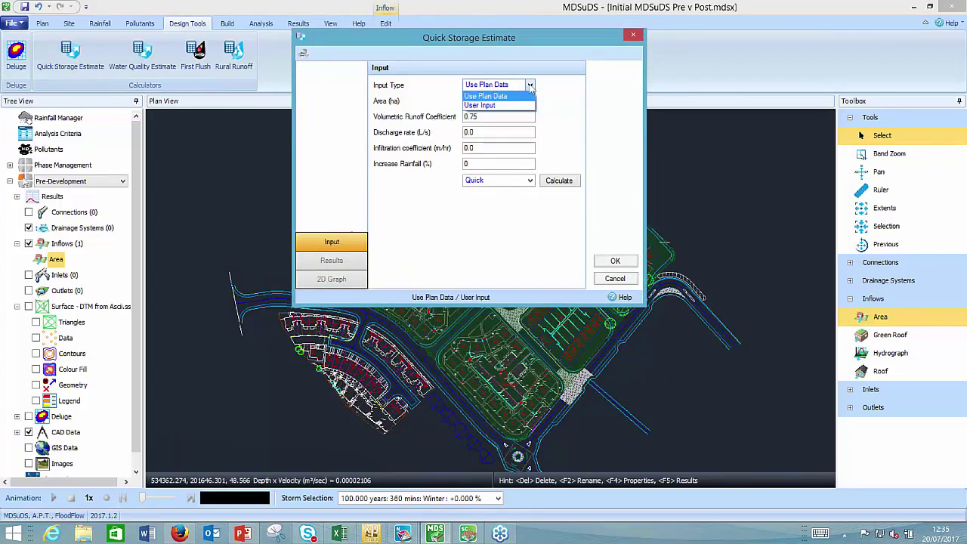
click(517, 96)
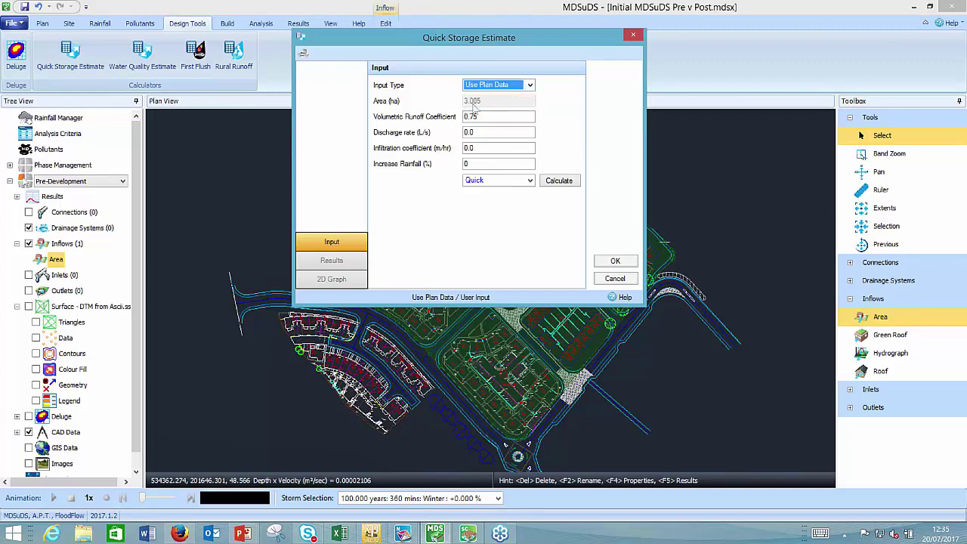
click(530, 87)
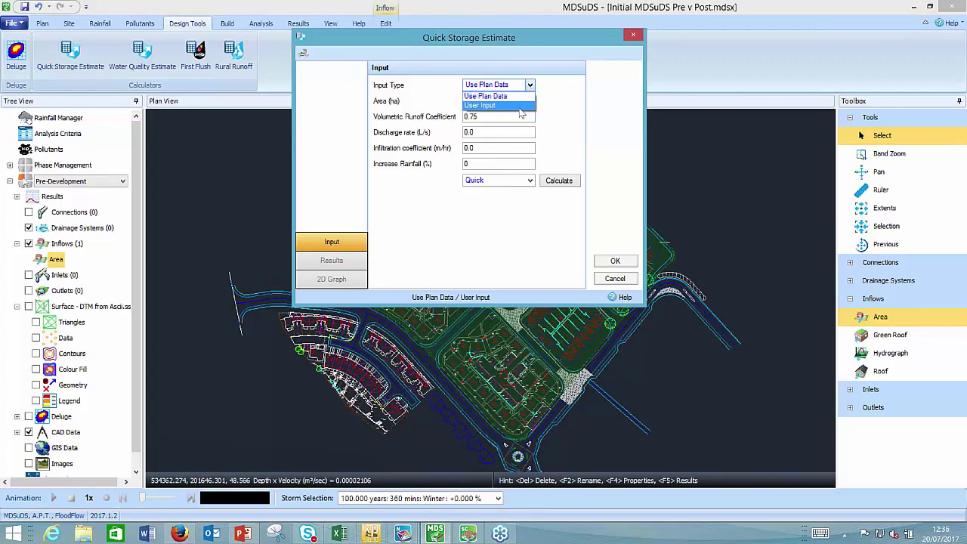
click(519, 108)
click(494, 101)
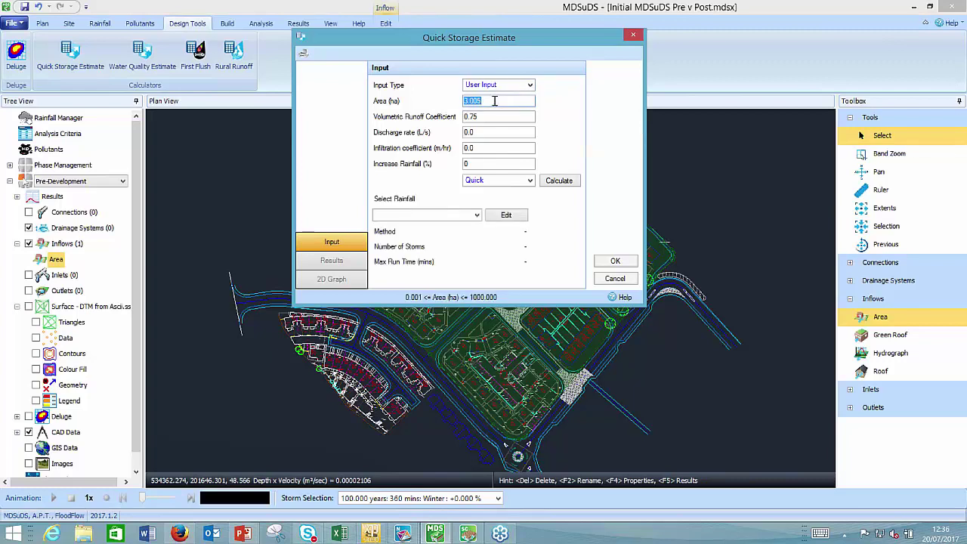
text(1.8)
- Set the volumetric runoff coefficient to 1, the discharge rate to 13 L/s and the rainfall to Swindon 100yr 6hr winter
click(496, 117)
text(1)
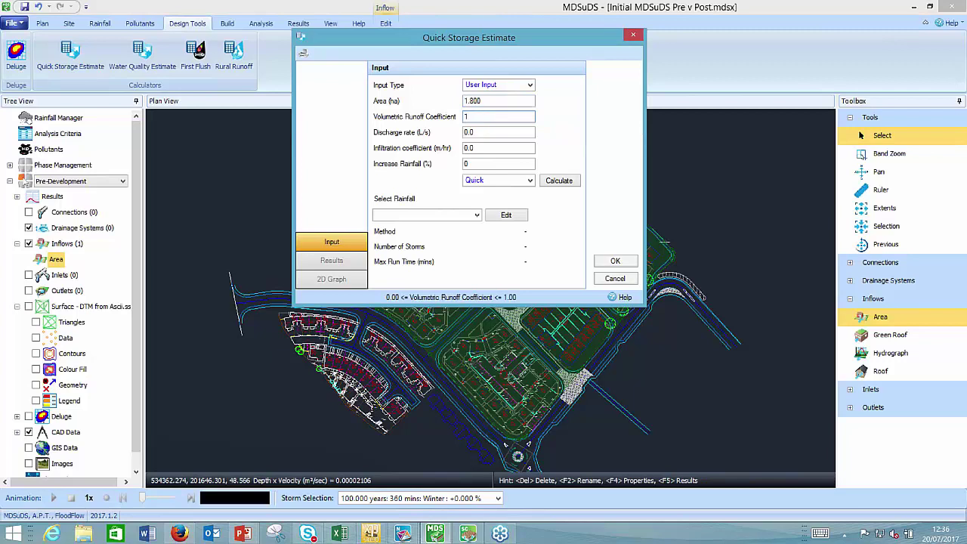
click(493, 133)
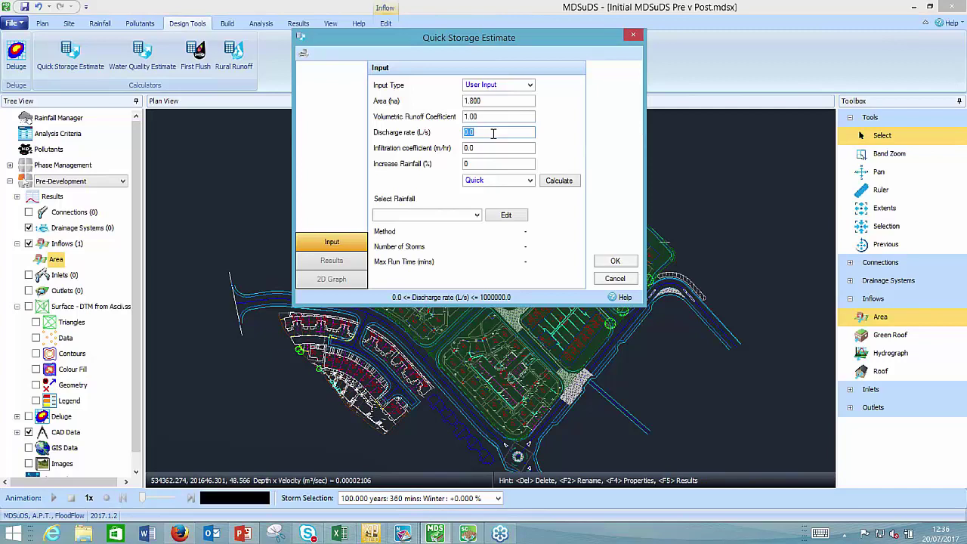
text(13)
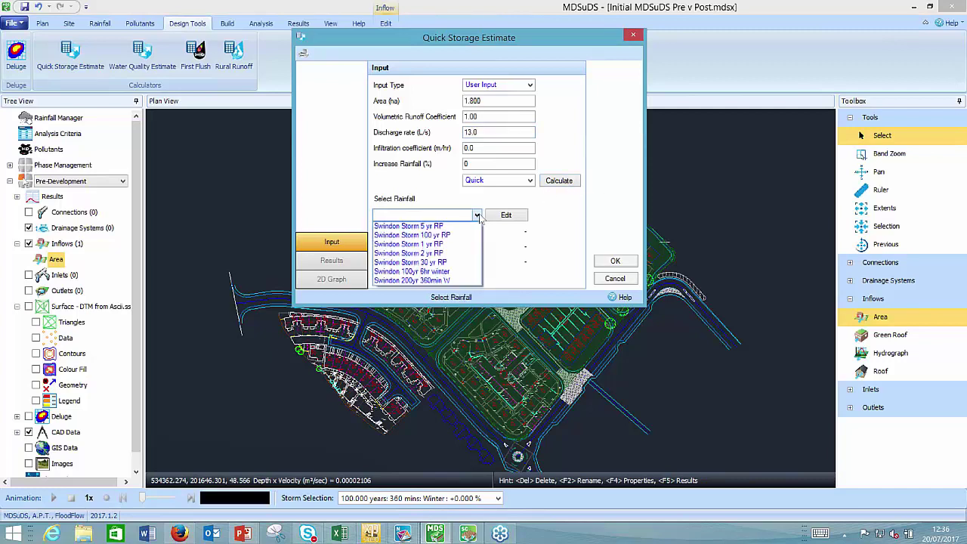
click(443, 274)
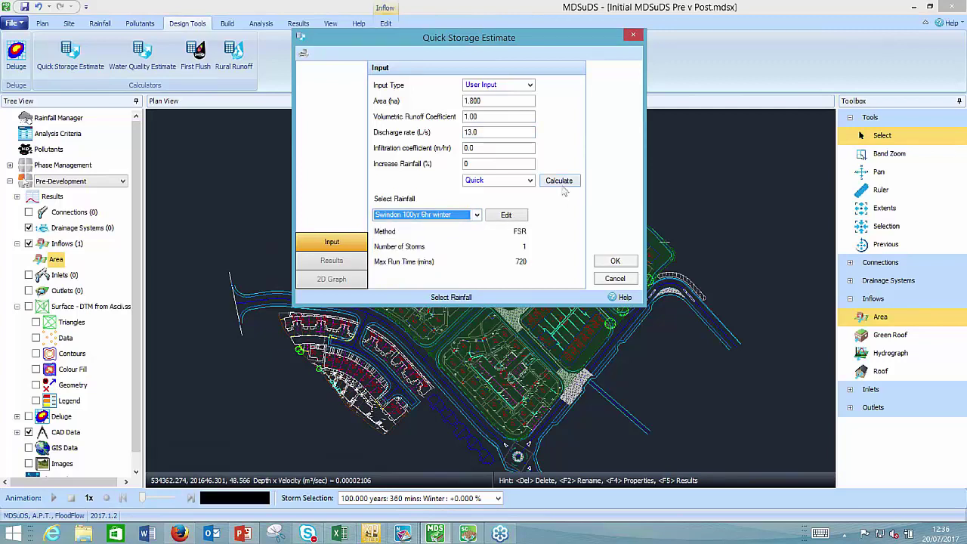
- Review the other rainfall choices and close the Quick Storage Estimate without keeping its changes
click(476, 216)
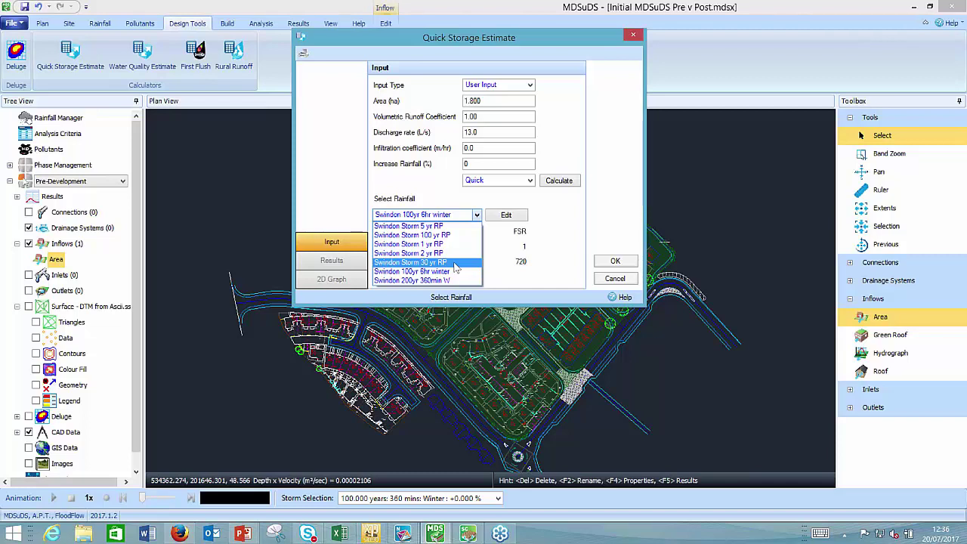
click(634, 36)
click(634, 36)
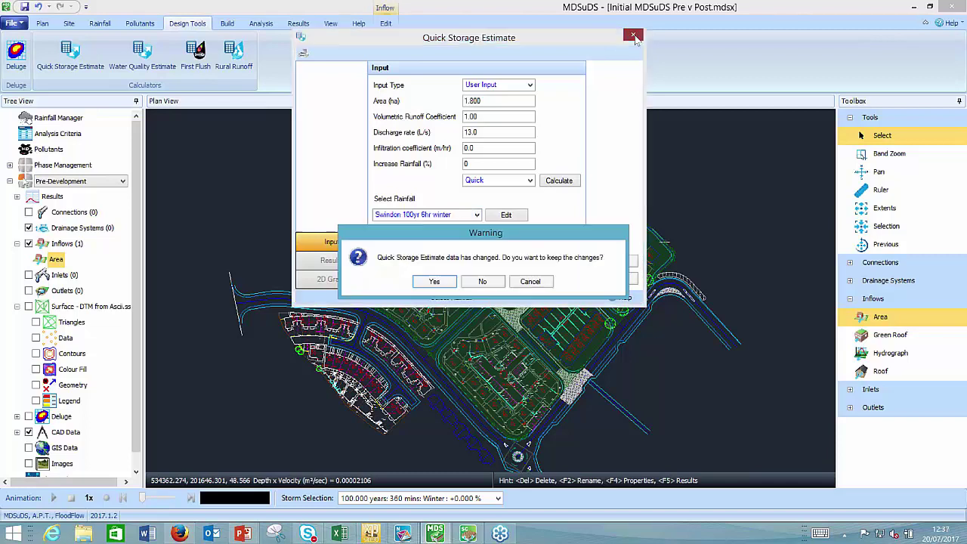
click(523, 284)
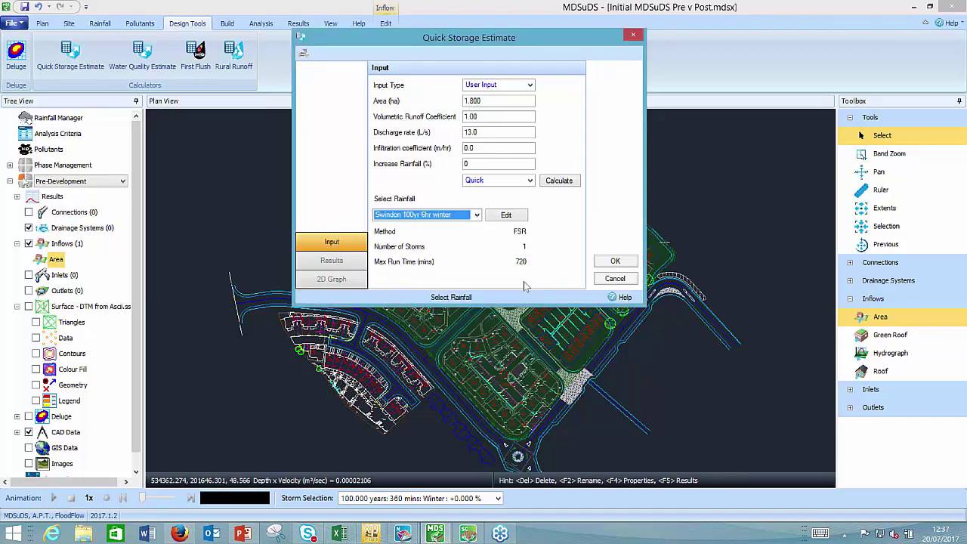
click(612, 280)
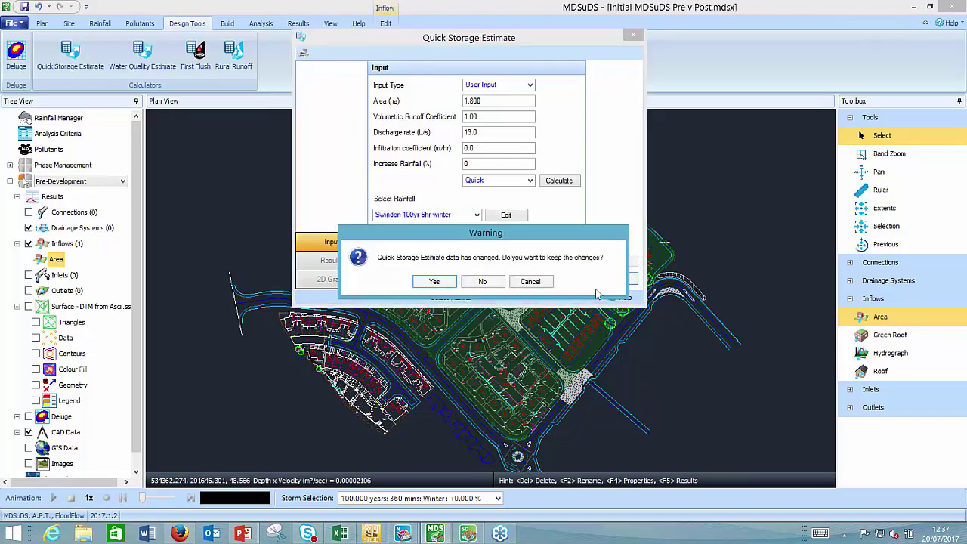
click(486, 281)
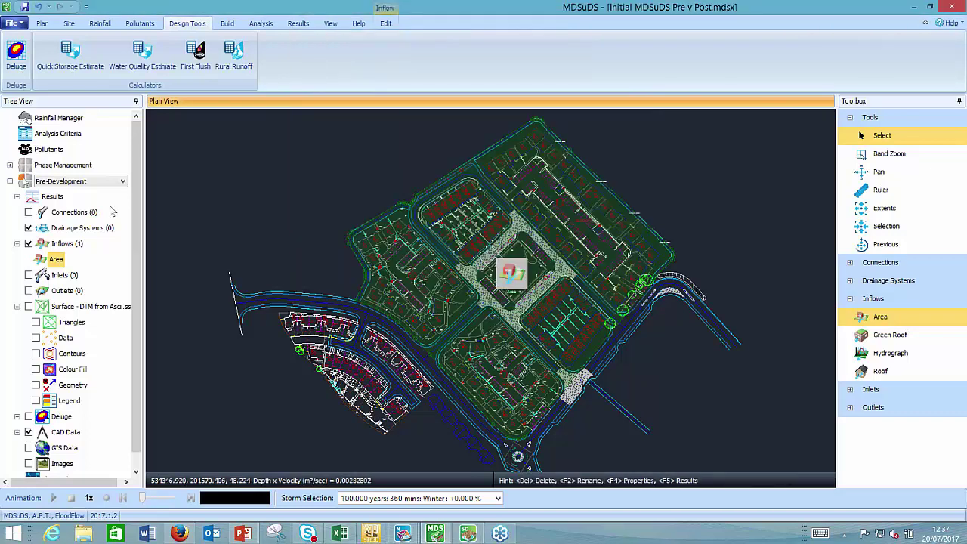
- Switch to the Post-Development phase, list the available drainage system types and select the central Porous Paving
click(123, 183)
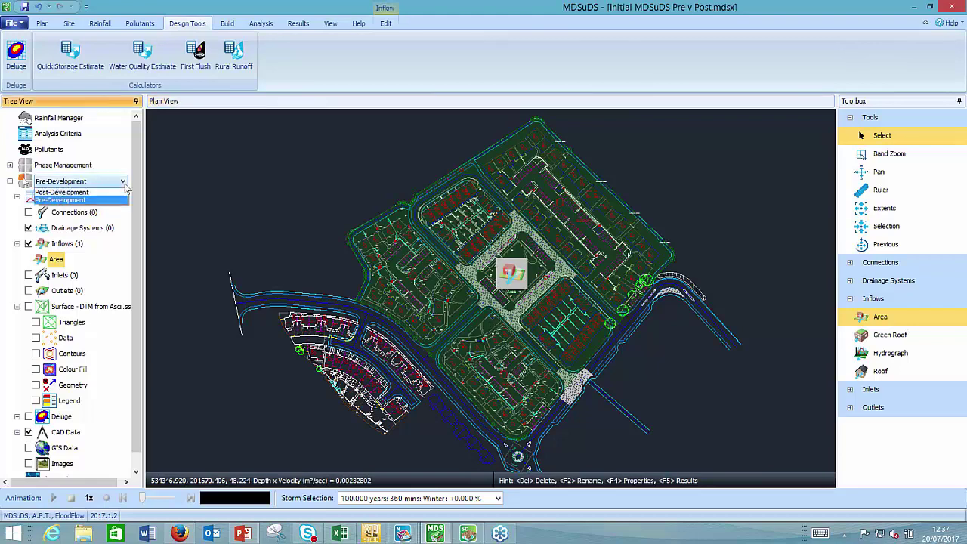
click(118, 193)
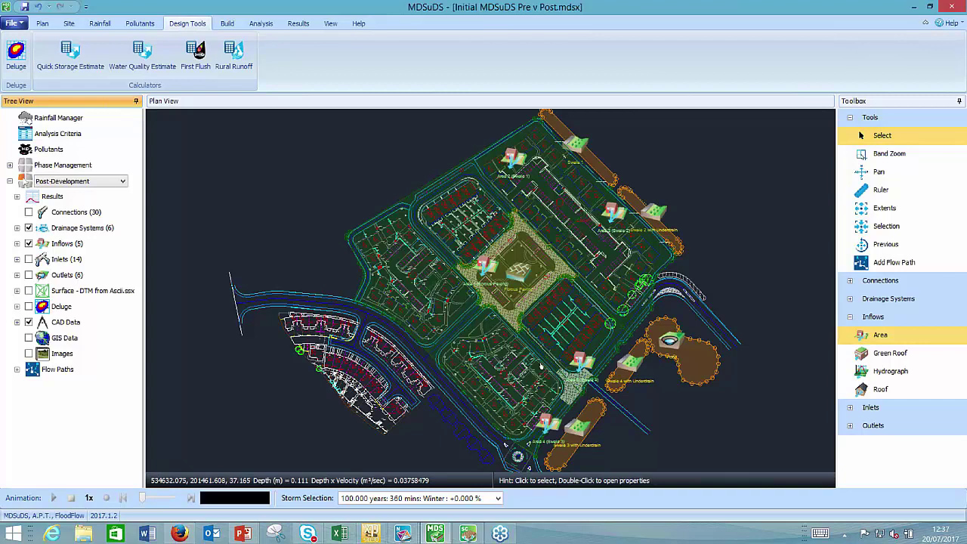
click(849, 316)
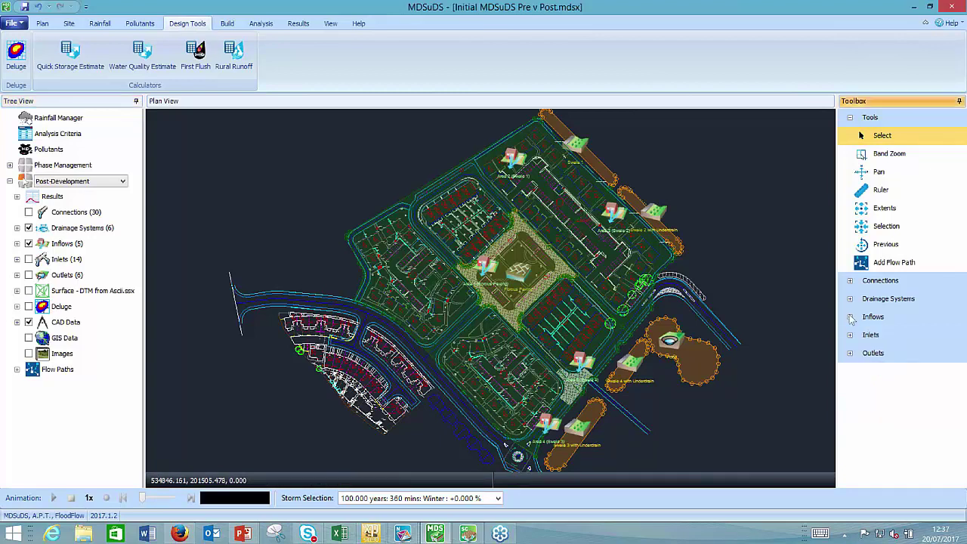
click(850, 298)
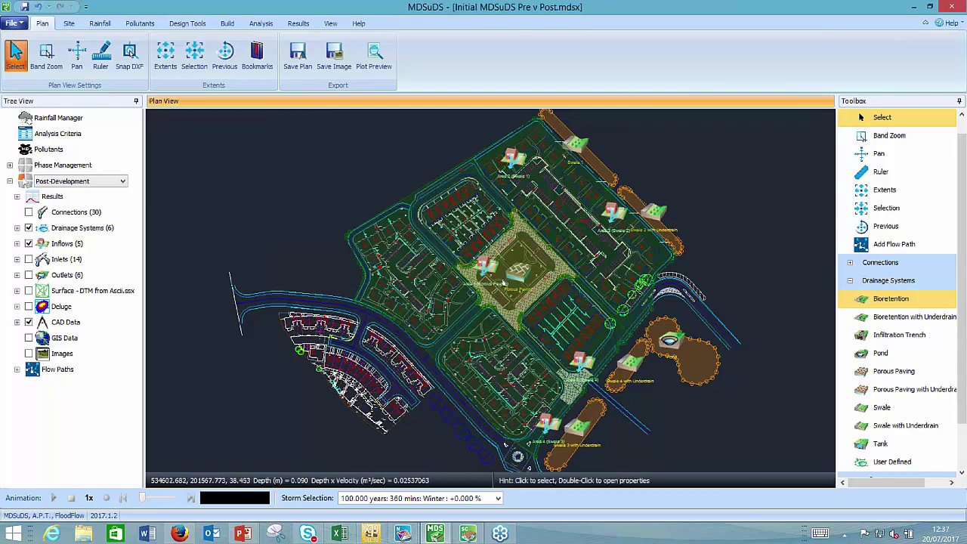
click(510, 267)
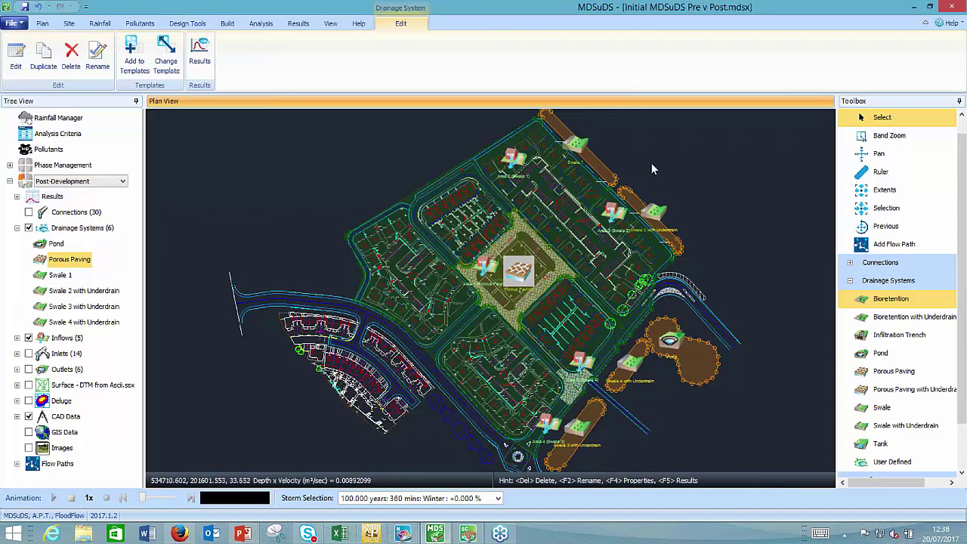
- Open the properties of Swale 1 along the site's north-eastern edge and review its dimensions and base level
middle_drag(650, 175, 649, 212)
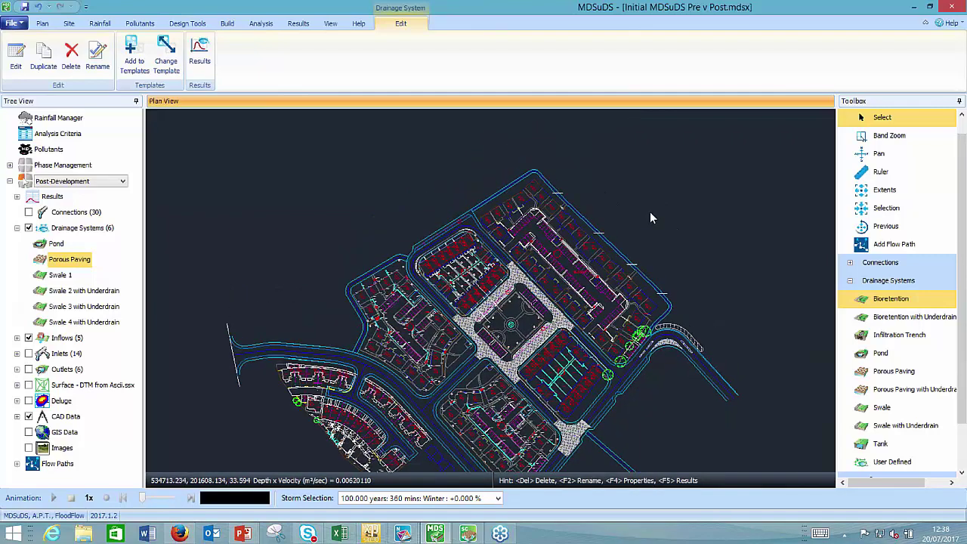
scroll(649, 212, up, 4)
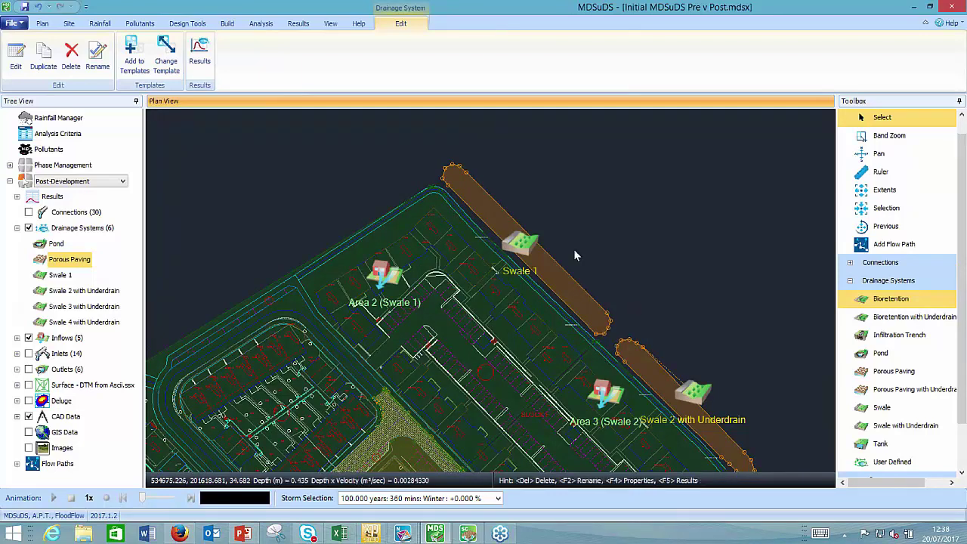
click(523, 243)
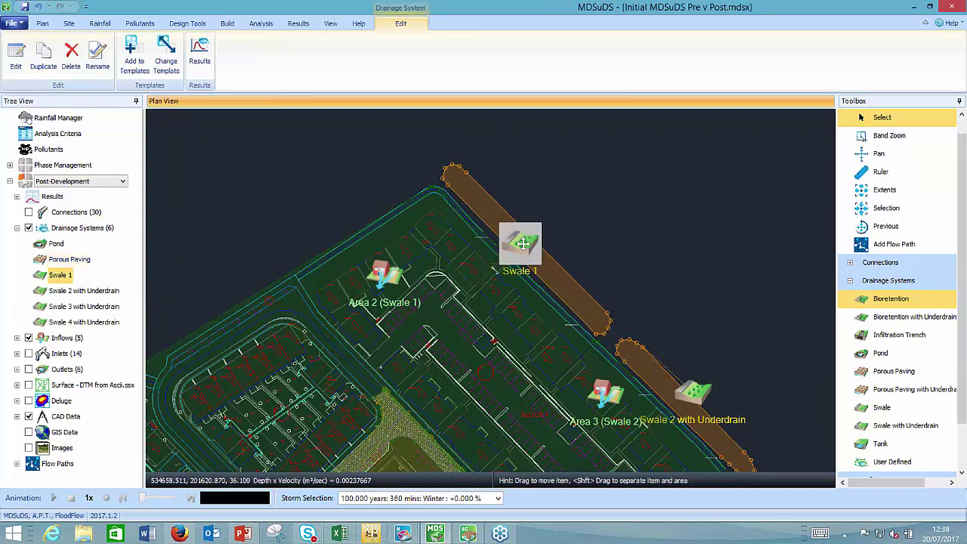
double_click(522, 244)
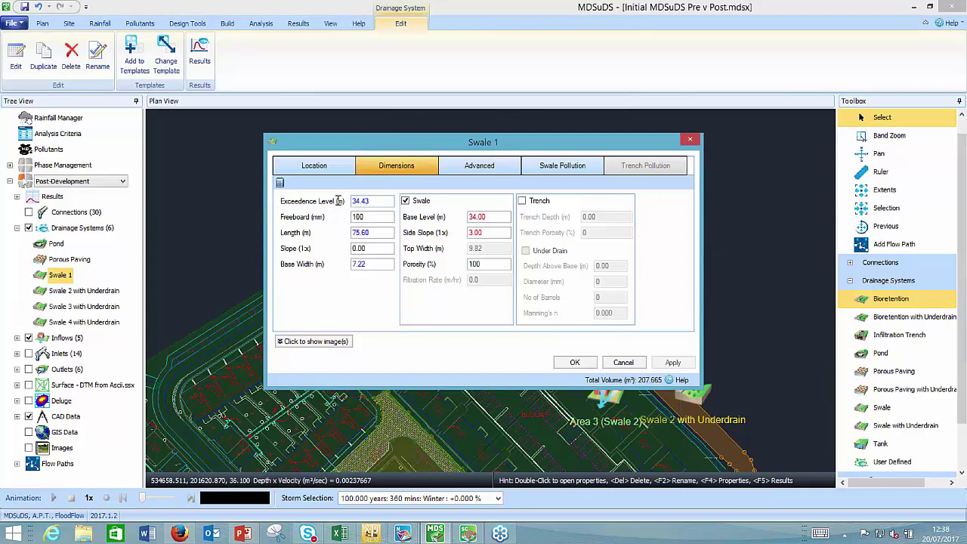
drag(466, 142, 319, 9)
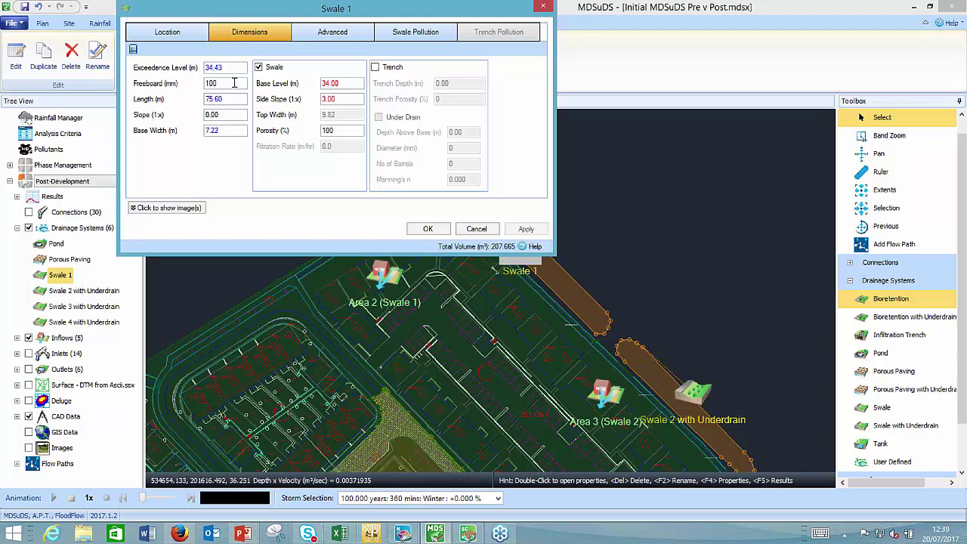
click(358, 86)
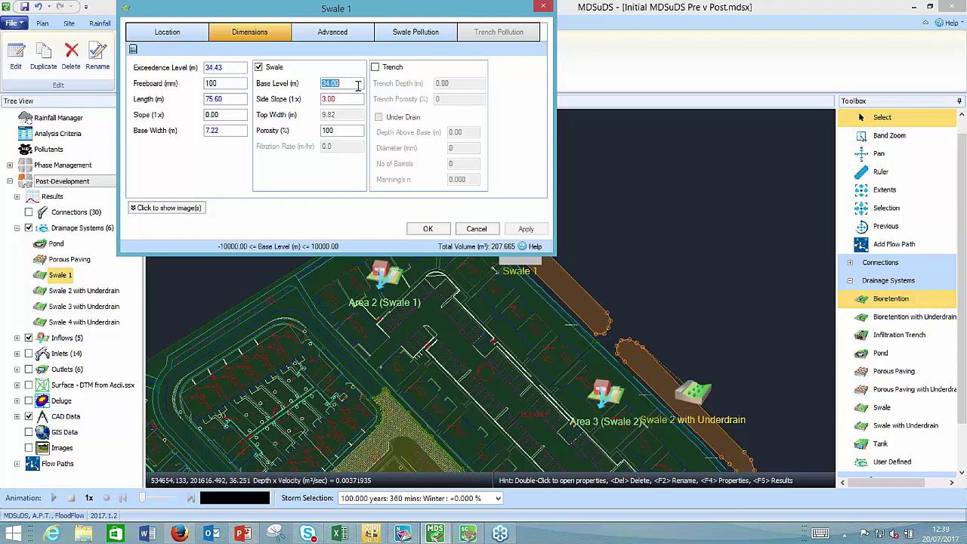
- Show the Swale illustration for Swale 1 and open its advanced infiltration and delay time settings
click(198, 209)
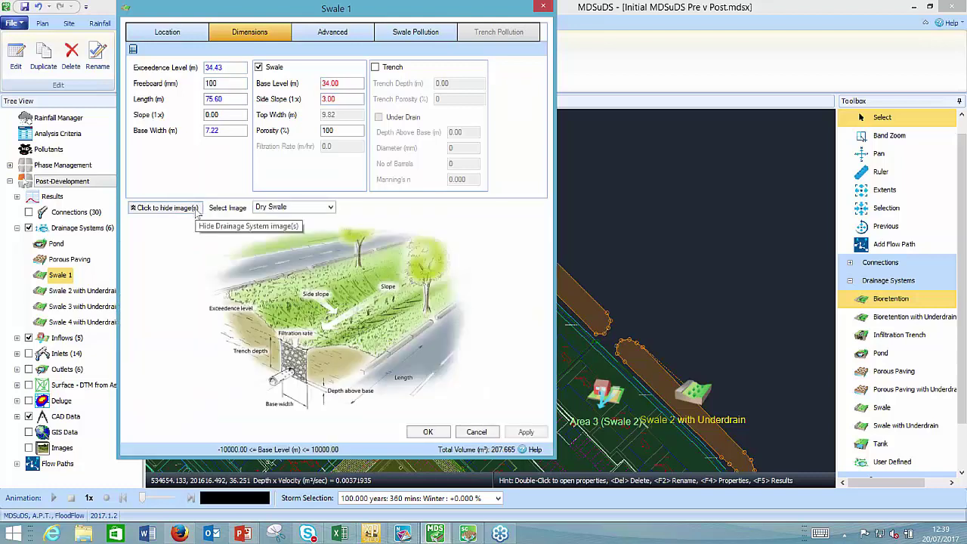
click(331, 210)
click(320, 228)
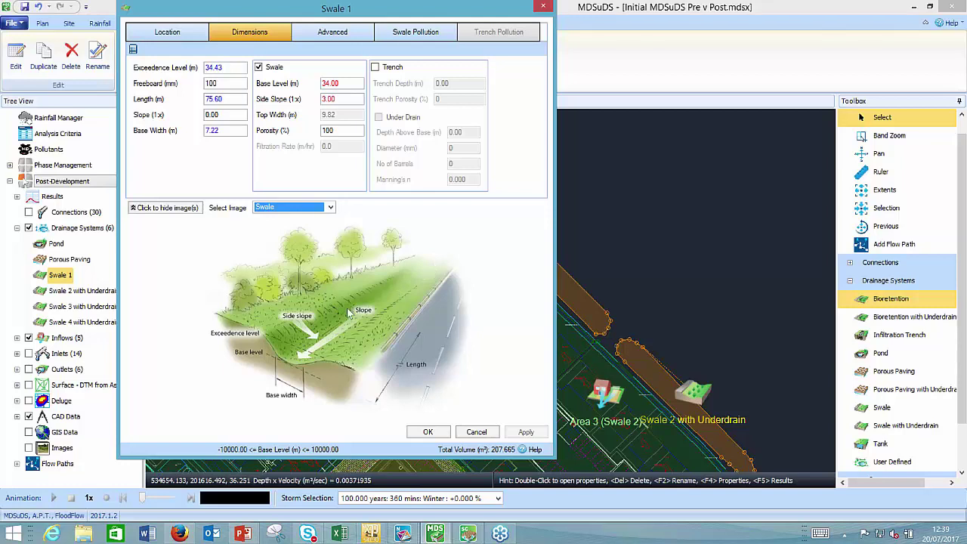
click(337, 38)
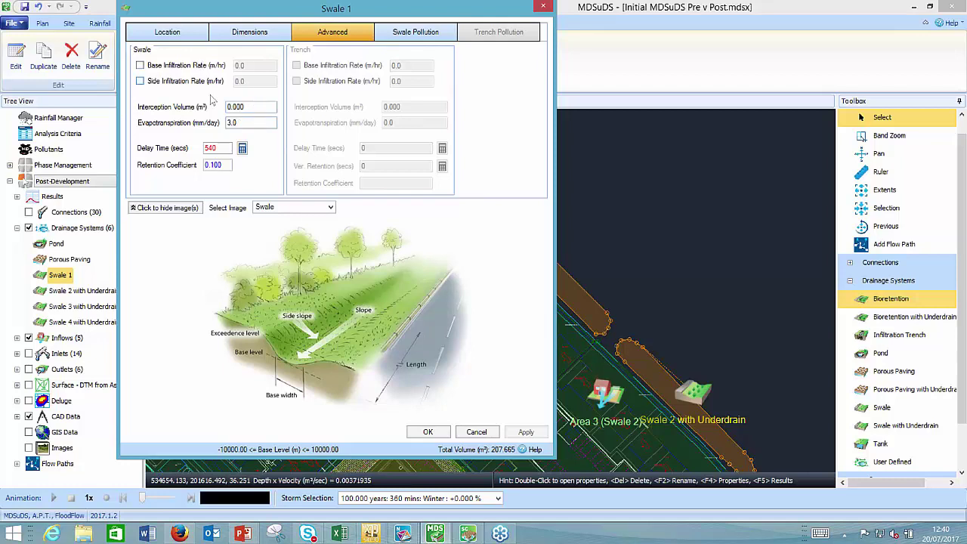
- Close the Swale 1 properties and display the Post-Development connections across the whole site plan
click(545, 7)
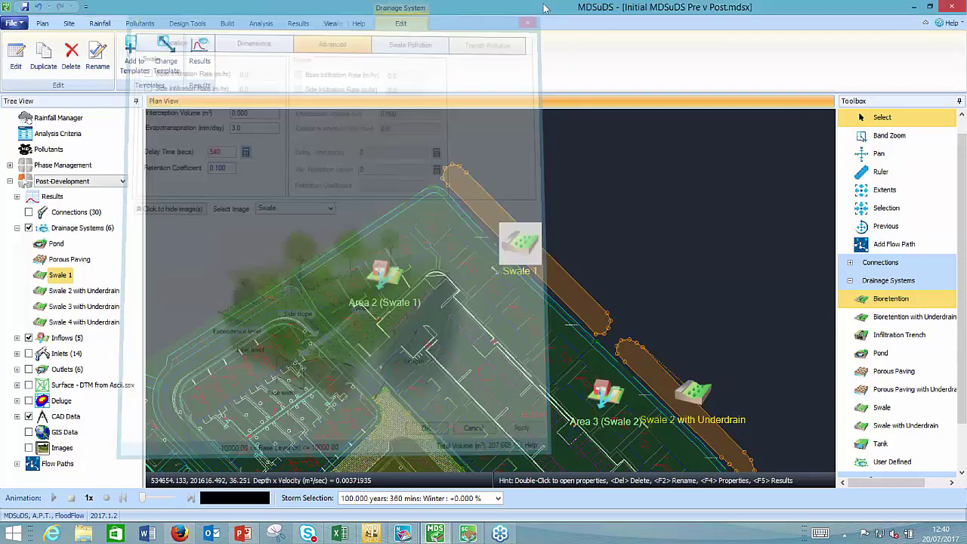
scroll(608, 306, down, 4)
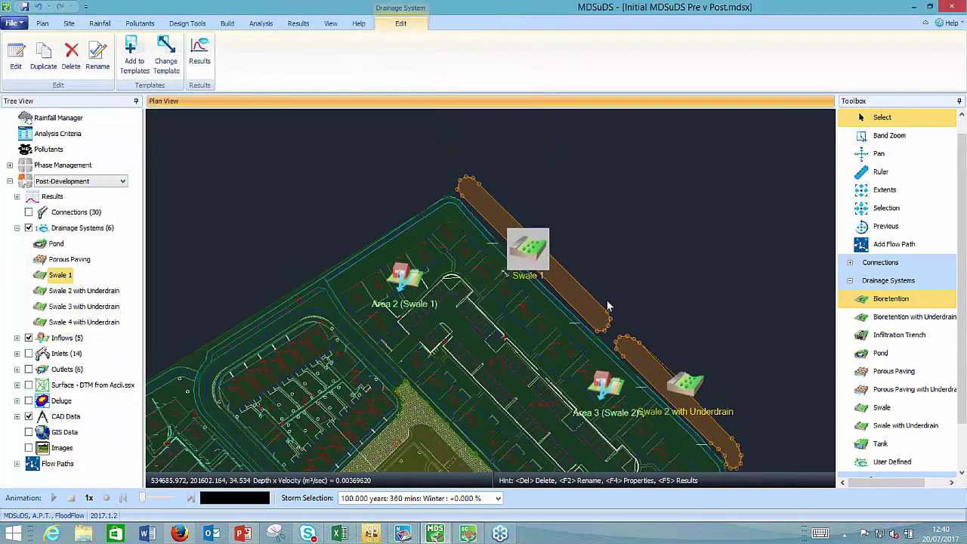
middle_drag(608, 306, 628, 183)
scroll(627, 183, down, 1)
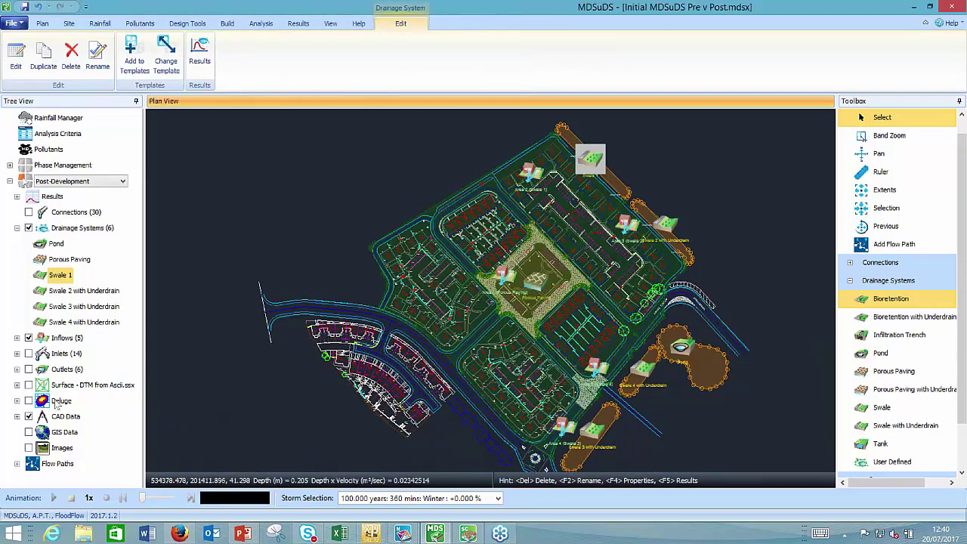
click(18, 228)
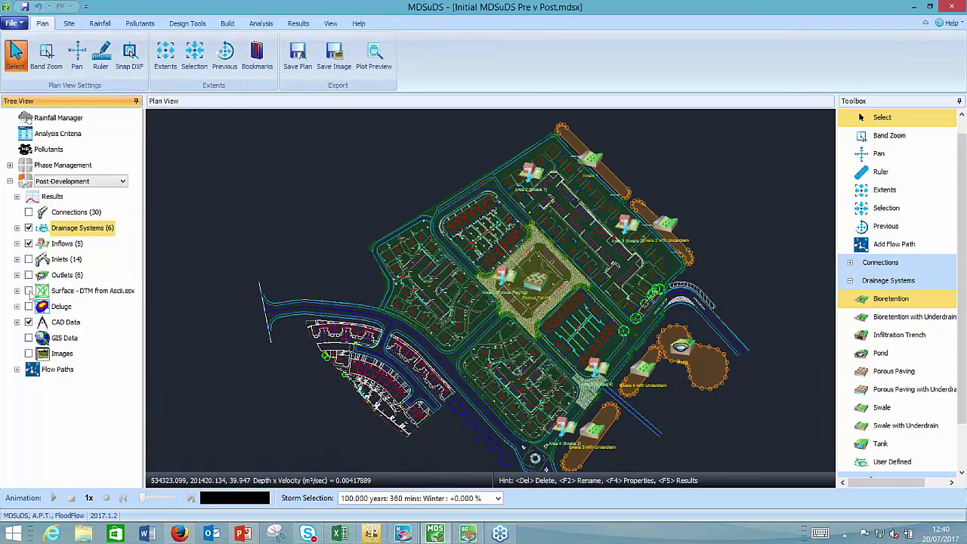
click(28, 212)
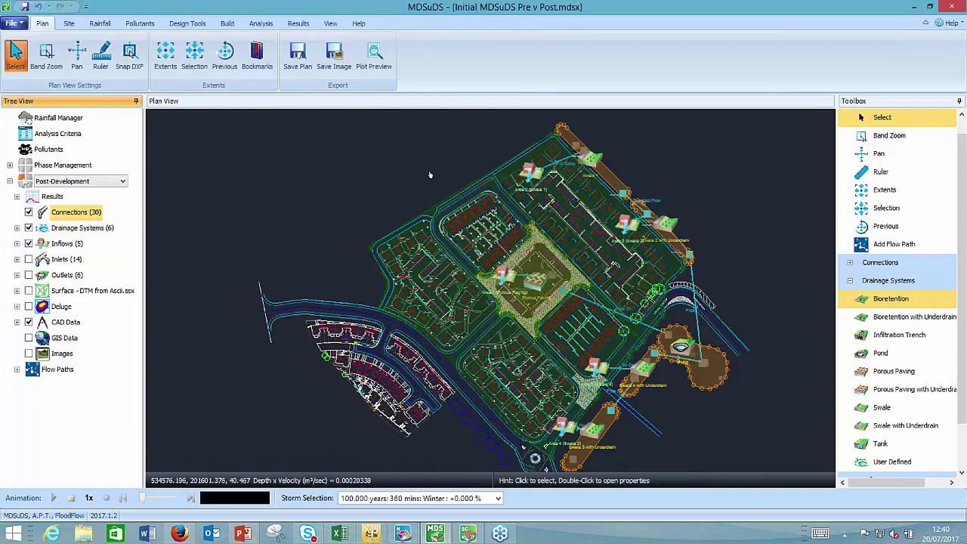
- Select the Area 2 (Swale 1) inflow to check its catchment extent, and display the inlets on the plan
click(488, 204)
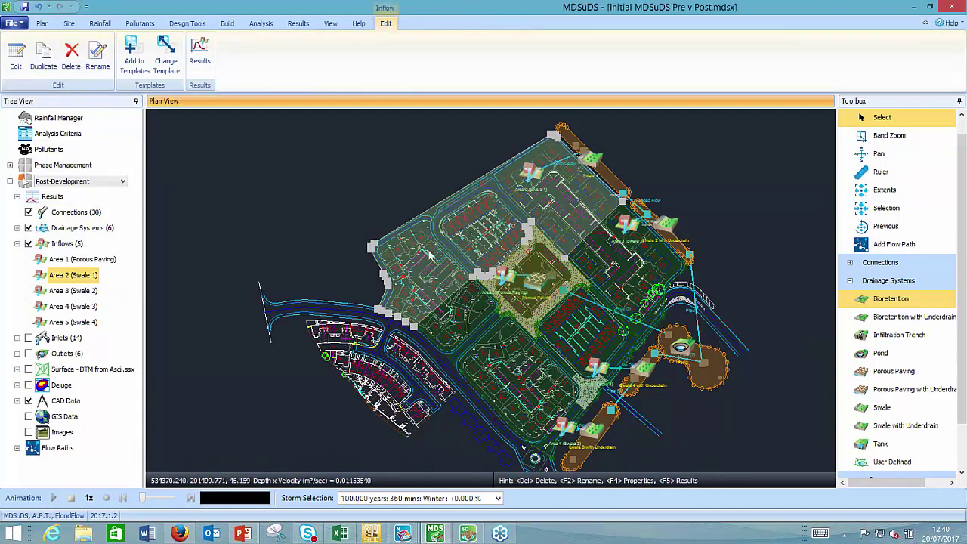
click(17, 244)
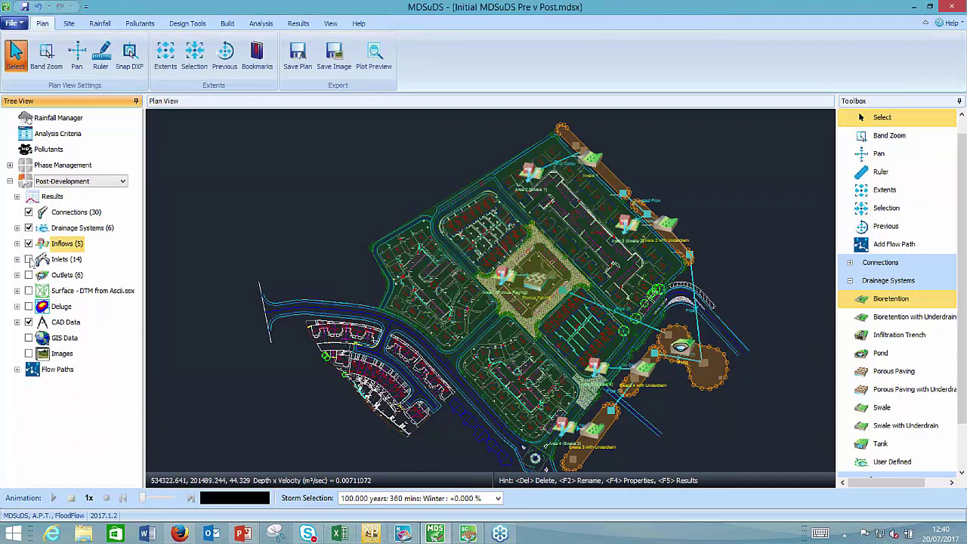
click(29, 259)
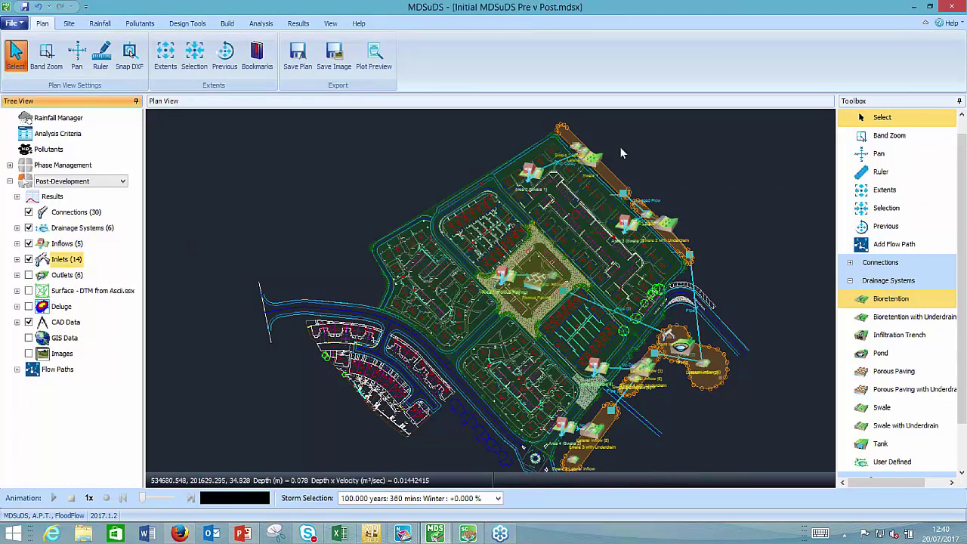
- Display the outlets and inspect the links from Area 2 through the Swale 1 inlet to the Swale 1 Weir
right_drag(614, 146, 495, 144)
click(533, 276)
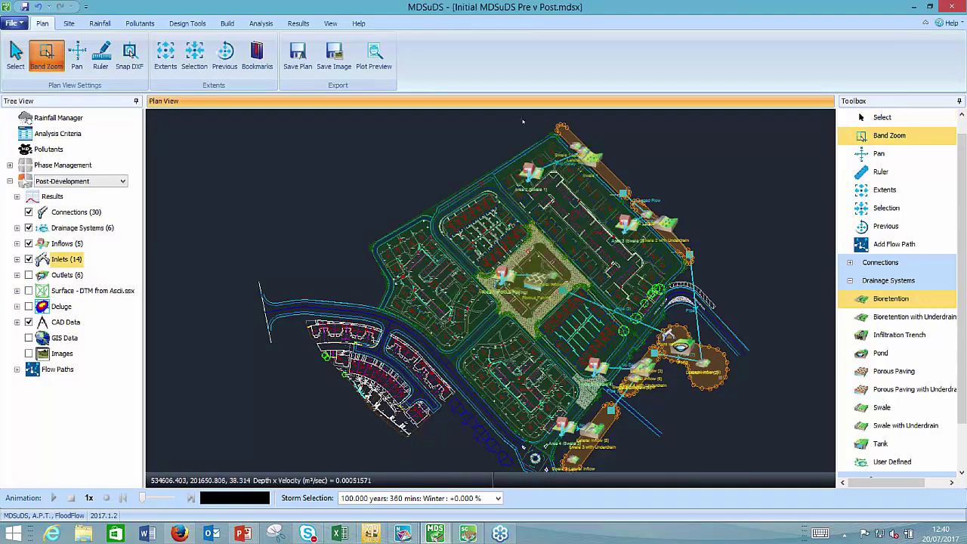
drag(527, 120, 619, 194)
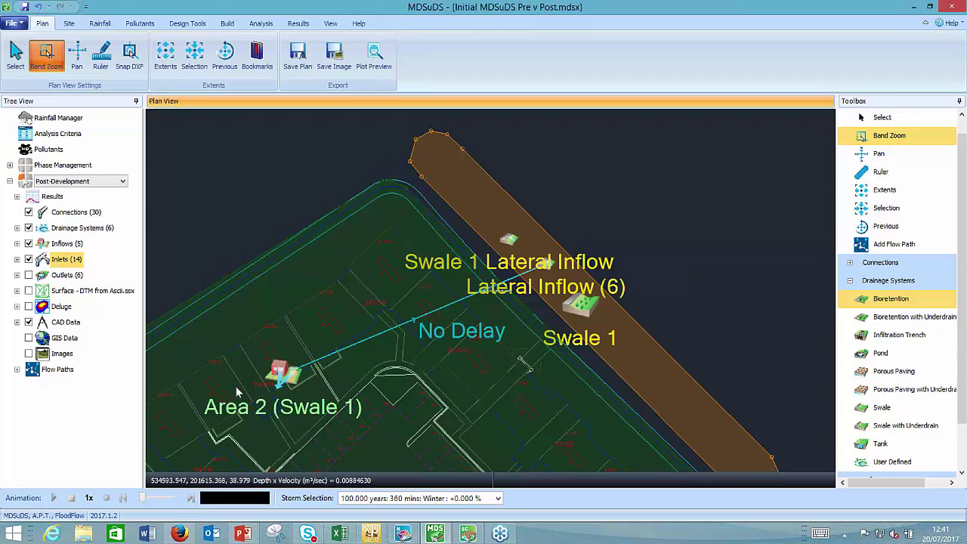
click(46, 274)
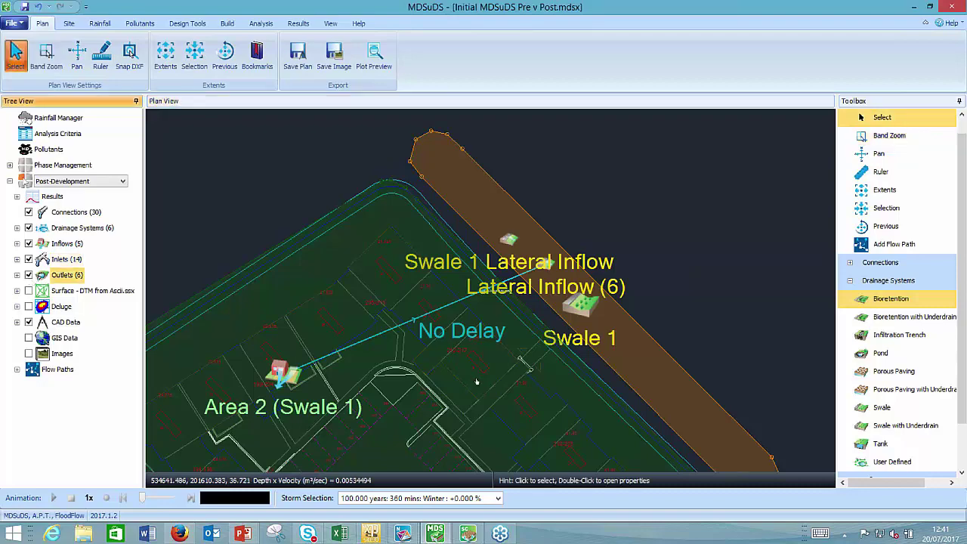
middle_drag(476, 381, 424, 258)
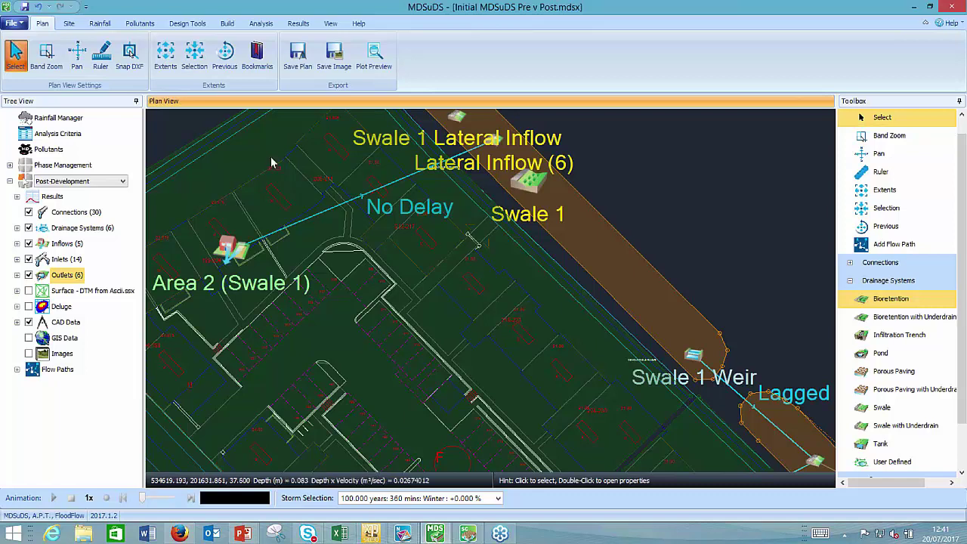
- Validate the site model ahead of analysis and close the validation report
click(260, 23)
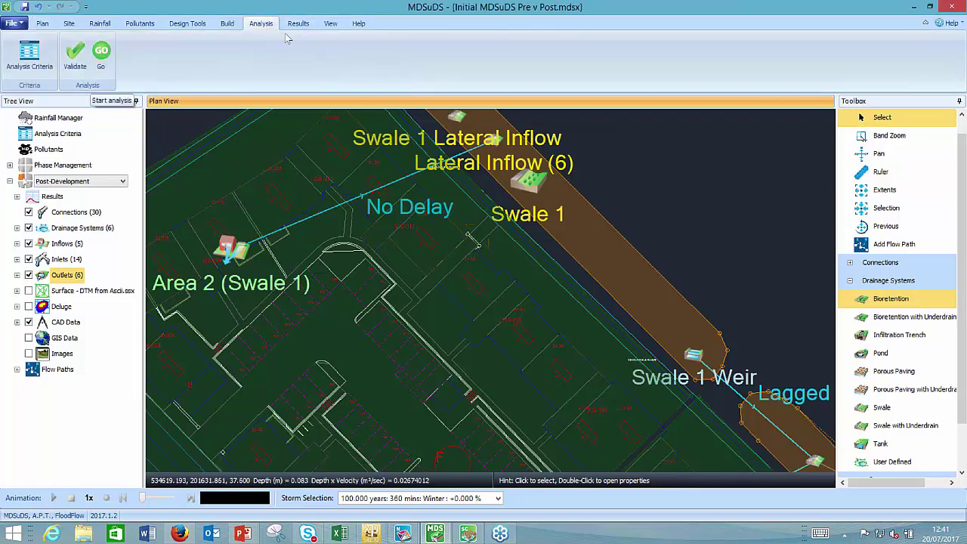
click(299, 24)
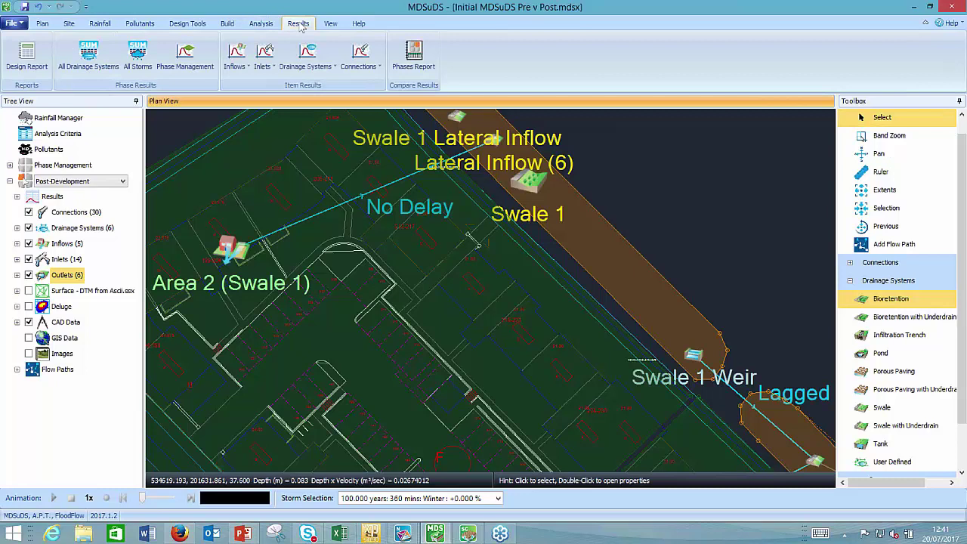
click(262, 24)
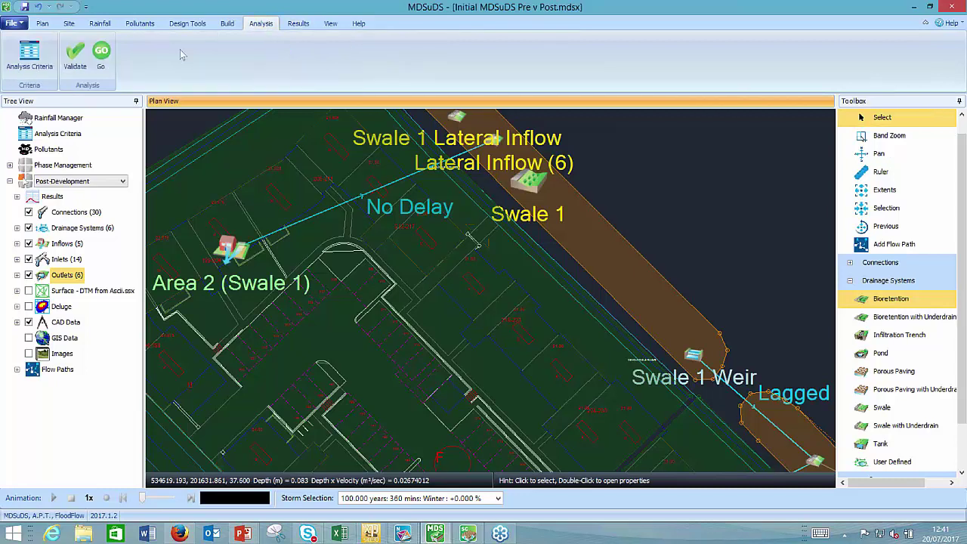
click(77, 60)
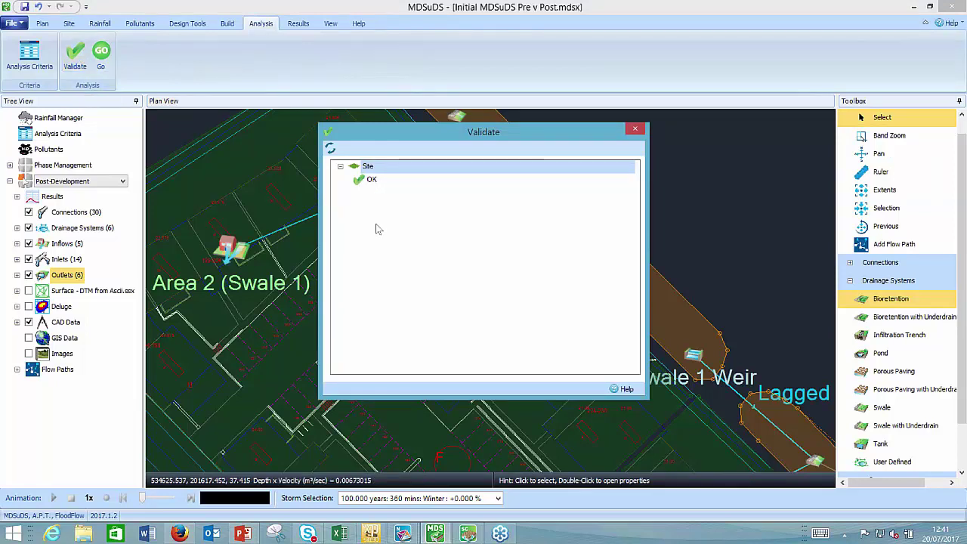
click(635, 130)
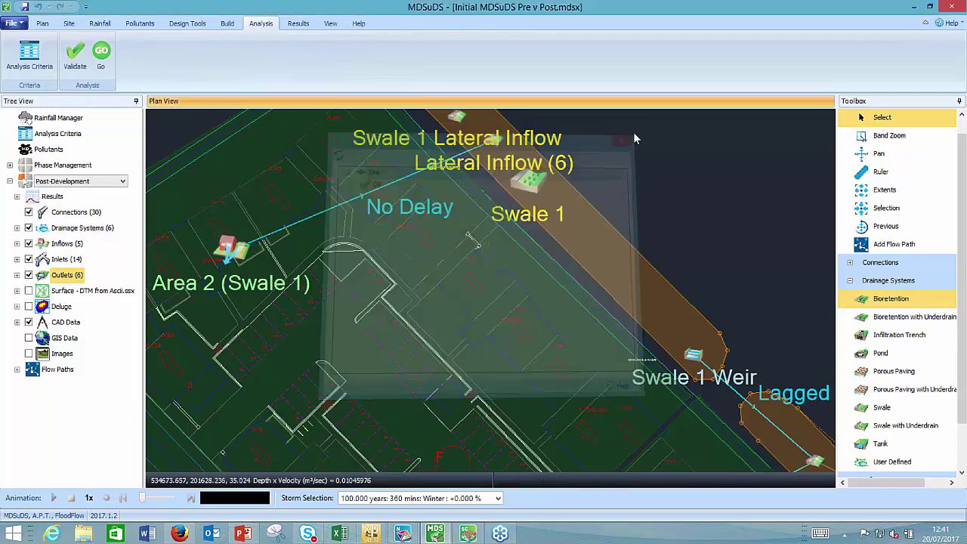
- Preview the Phases Report comparing the pre- and post-development flows and volumes, and close it
scroll(519, 270, down, 1)
scroll(519, 270, down, 2)
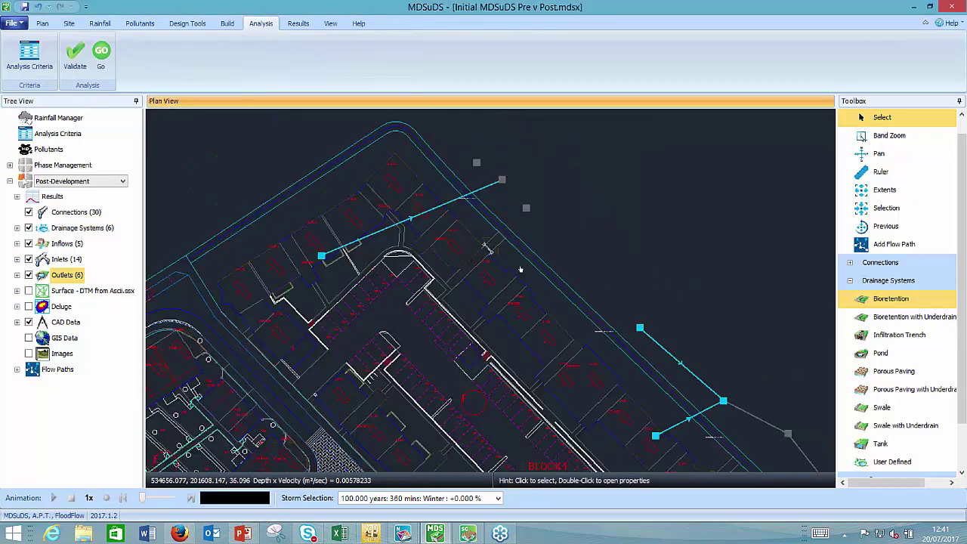
scroll(514, 239, down, 1)
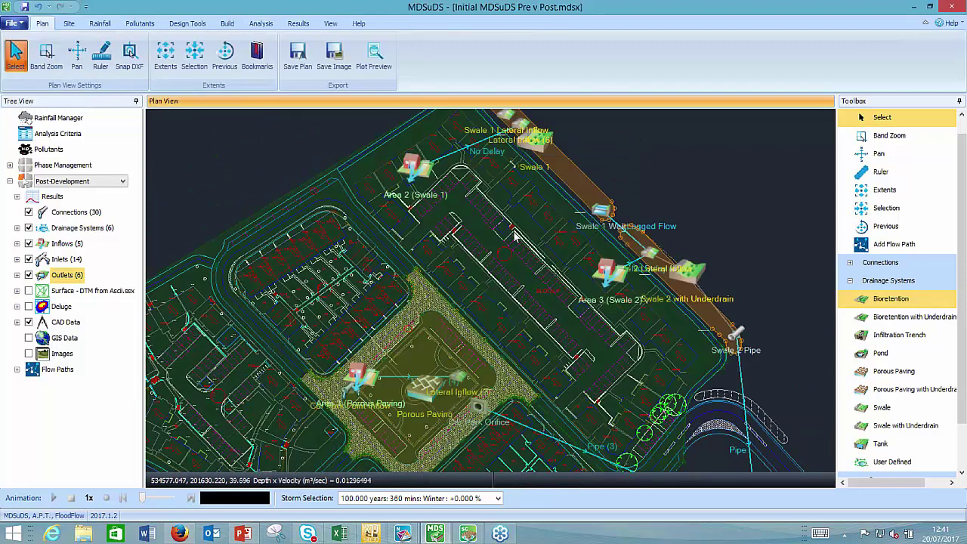
click(297, 23)
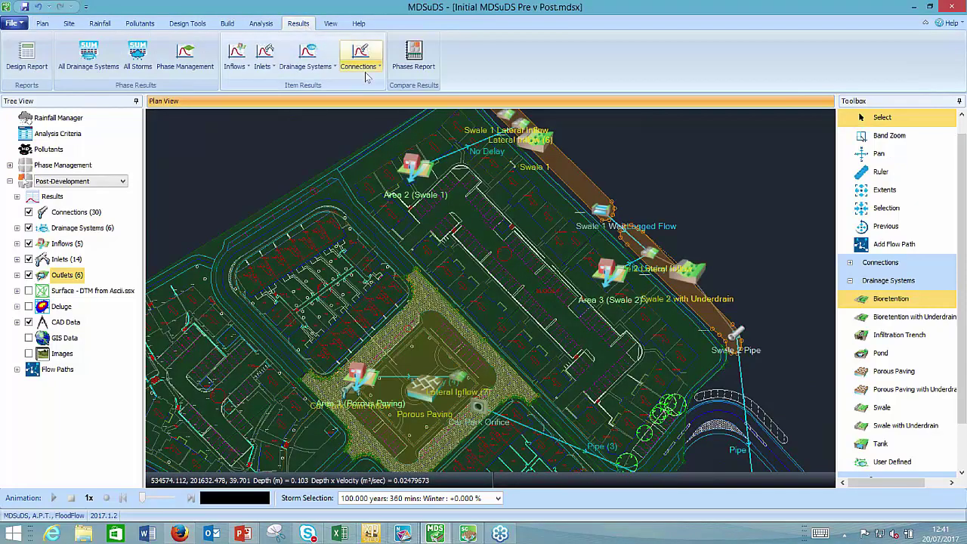
click(414, 58)
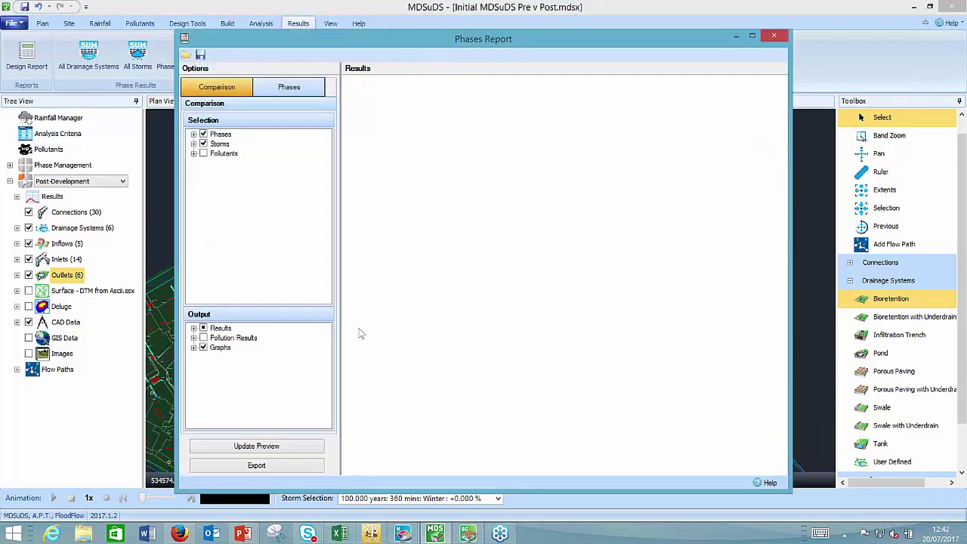
click(281, 449)
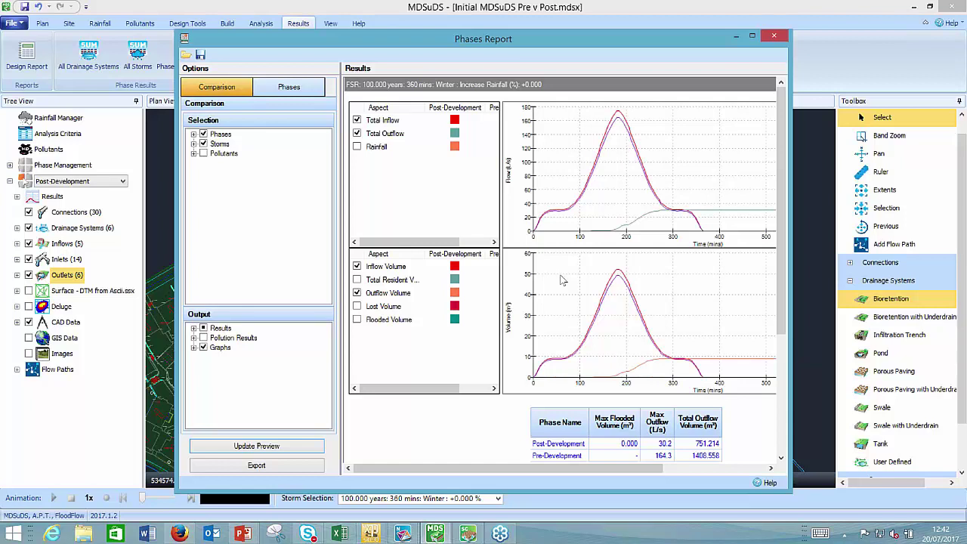
click(776, 37)
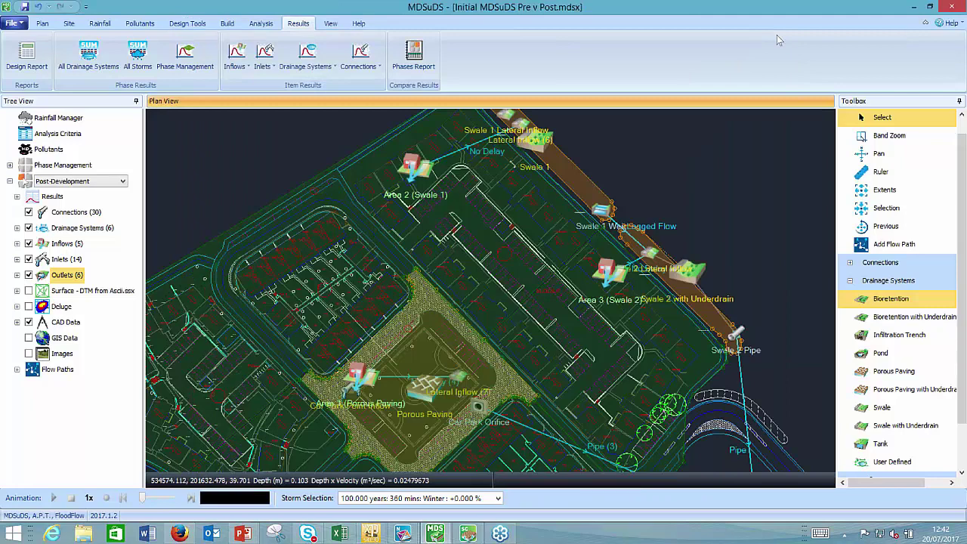
scroll(726, 241, down, 2)
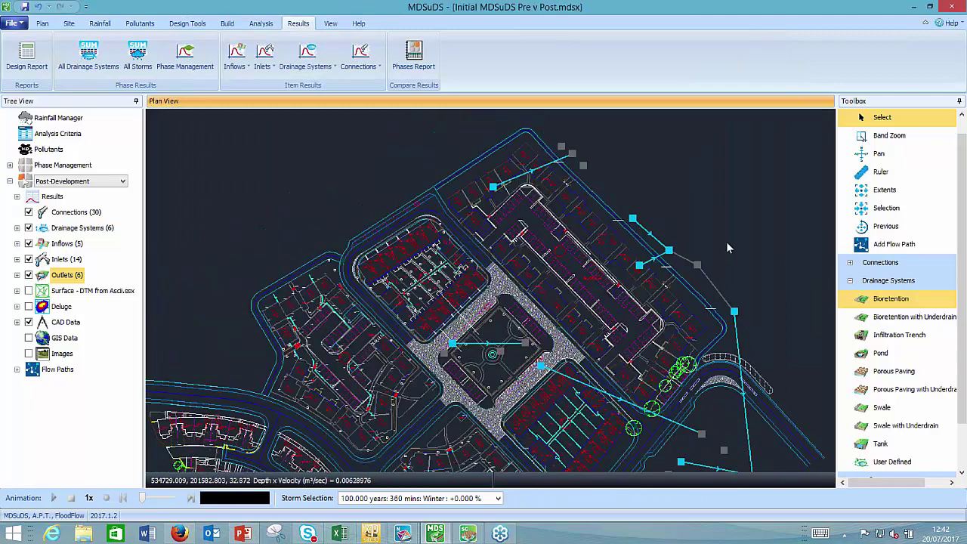
scroll(724, 238, down, 3)
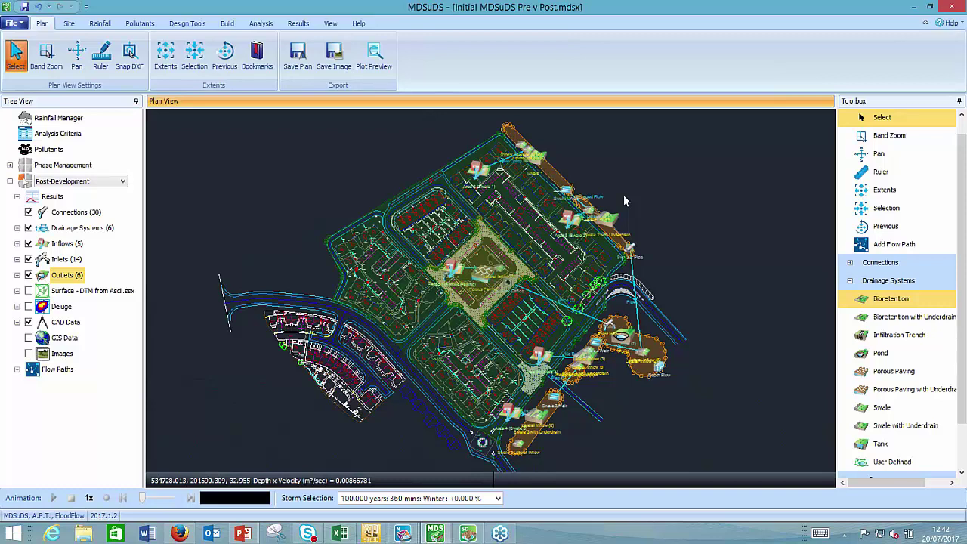
- Switch to the xpsite3D road and drainage model and dismiss the licence notice
click(373, 534)
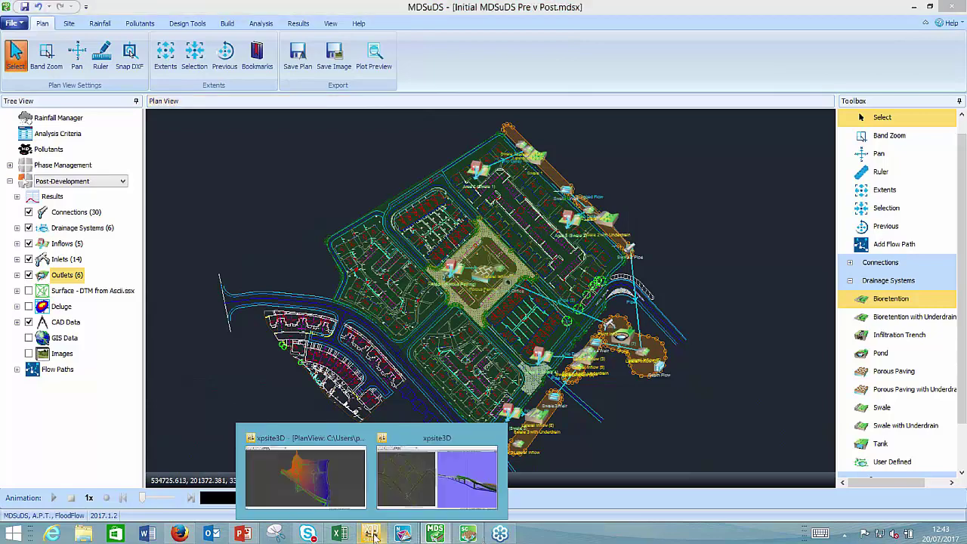
click(418, 491)
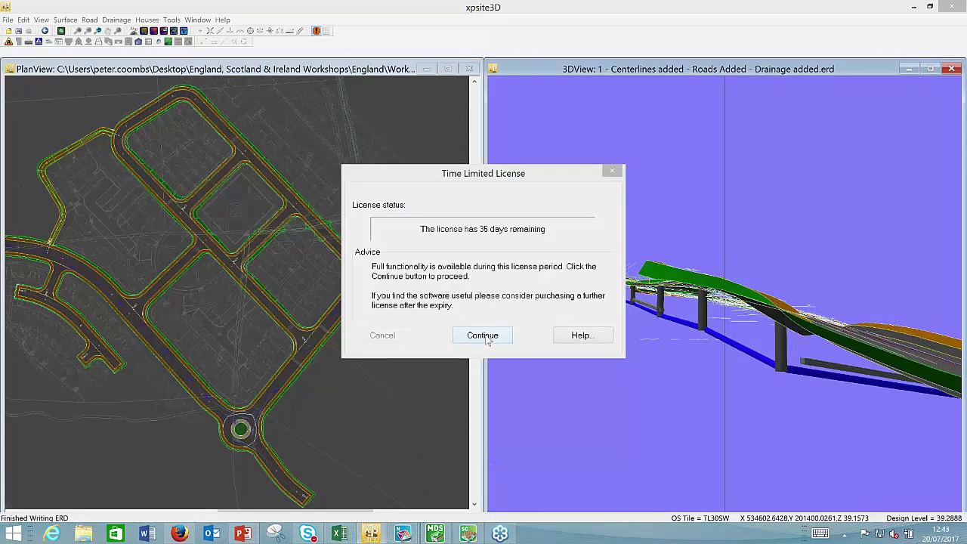
click(484, 335)
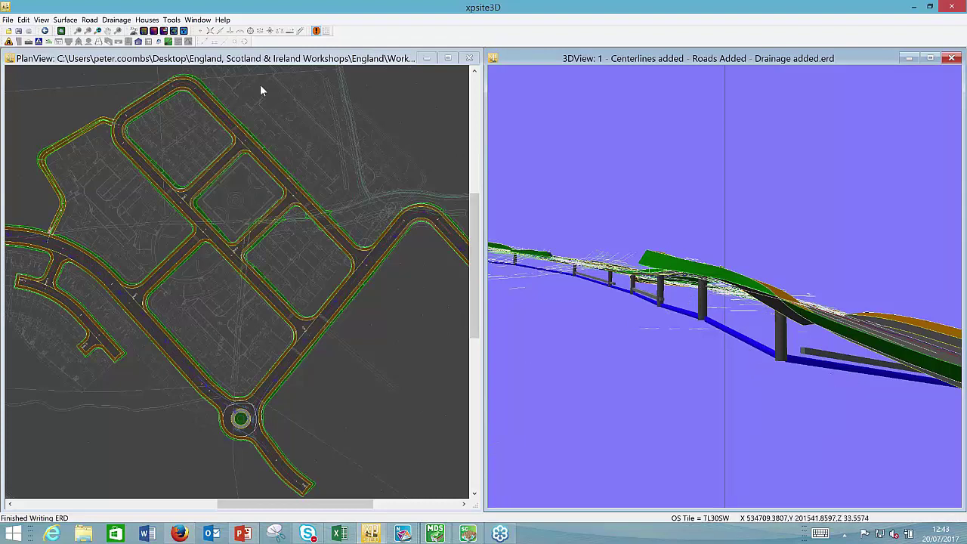
- Review the file export formats, including Microdrainage Project (*.mdx), and the available import options
click(8, 19)
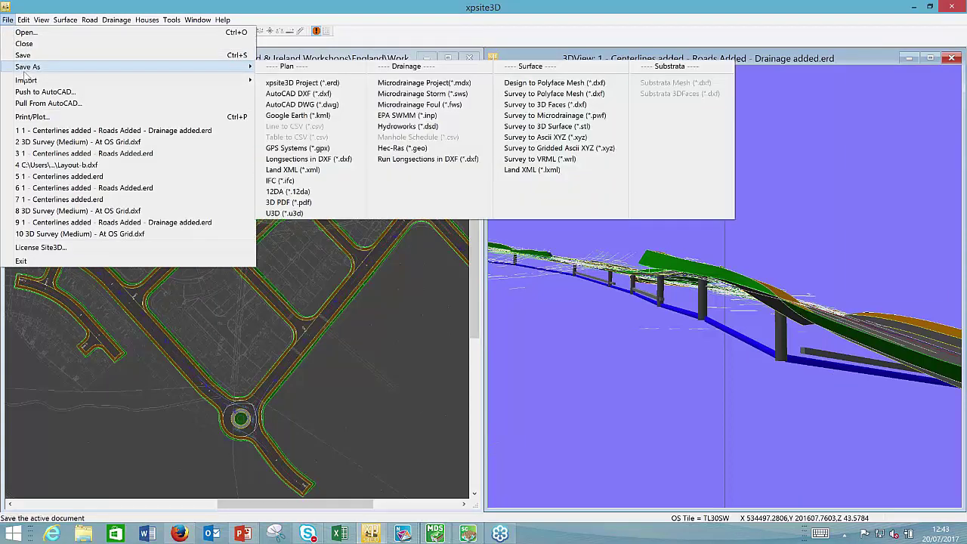
mouse_move(60, 71)
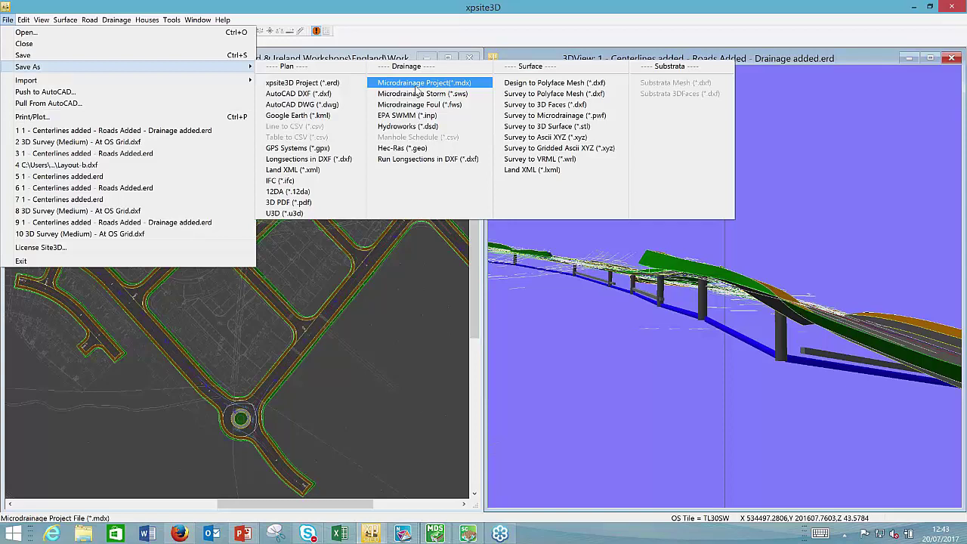
mouse_move(249, 82)
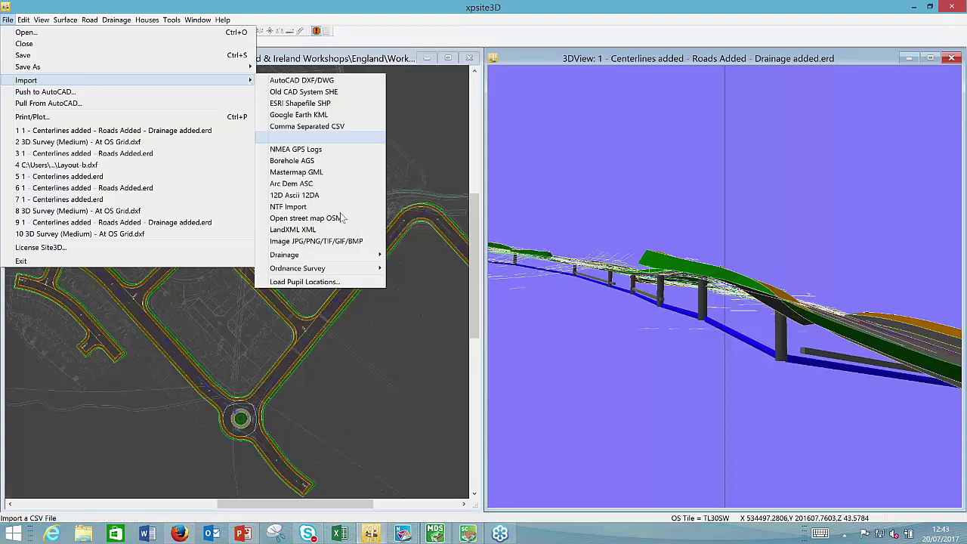
mouse_move(350, 257)
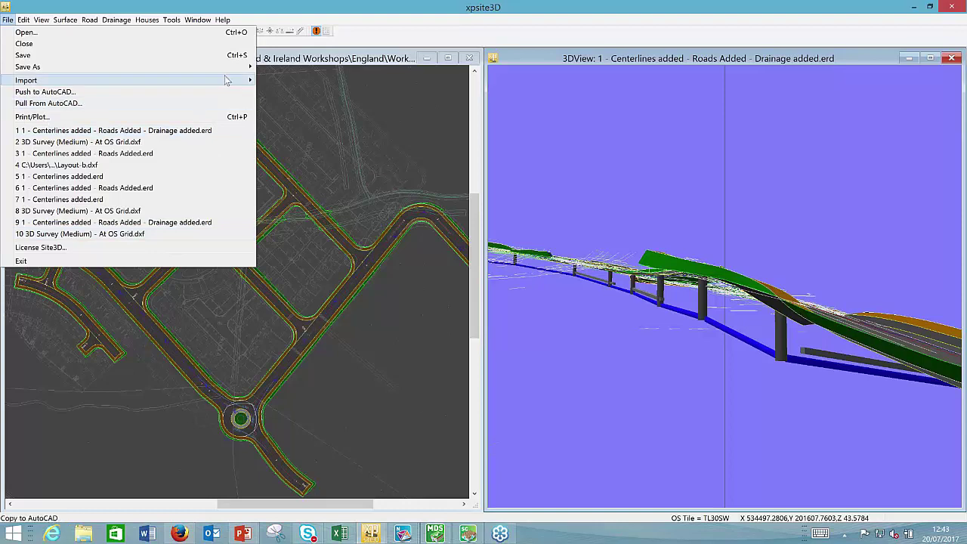
mouse_move(292, 260)
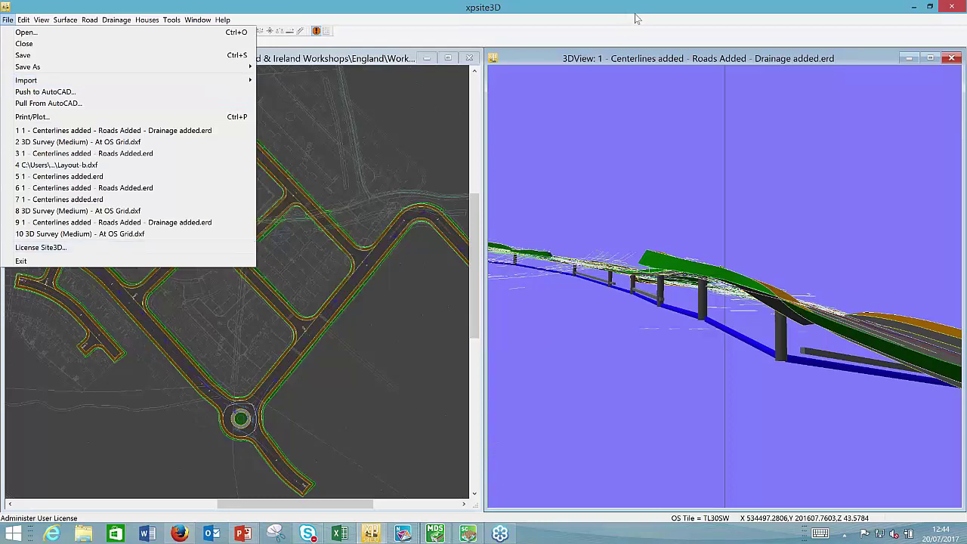
- Switch to the Network window containing MD Model_Network Excluding Structures.mdx
click(402, 534)
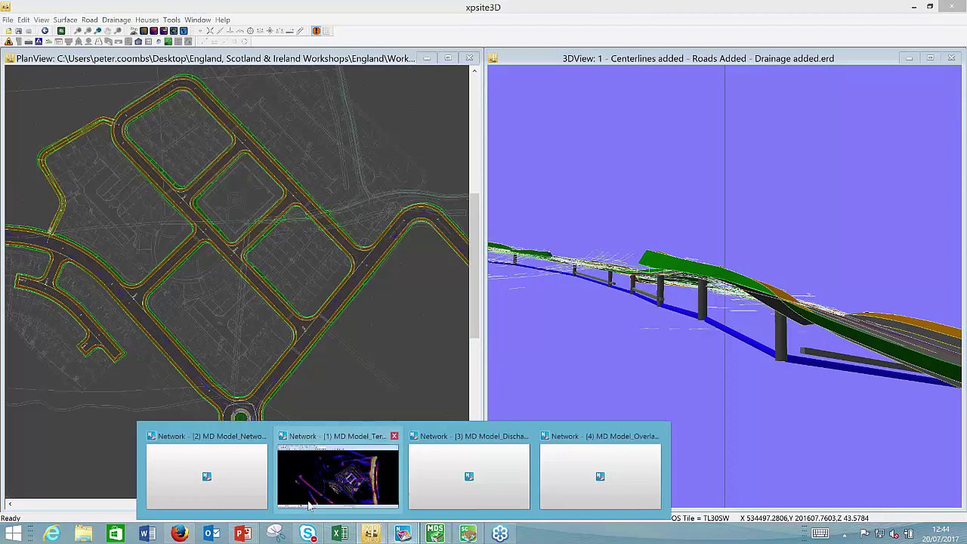
click(235, 474)
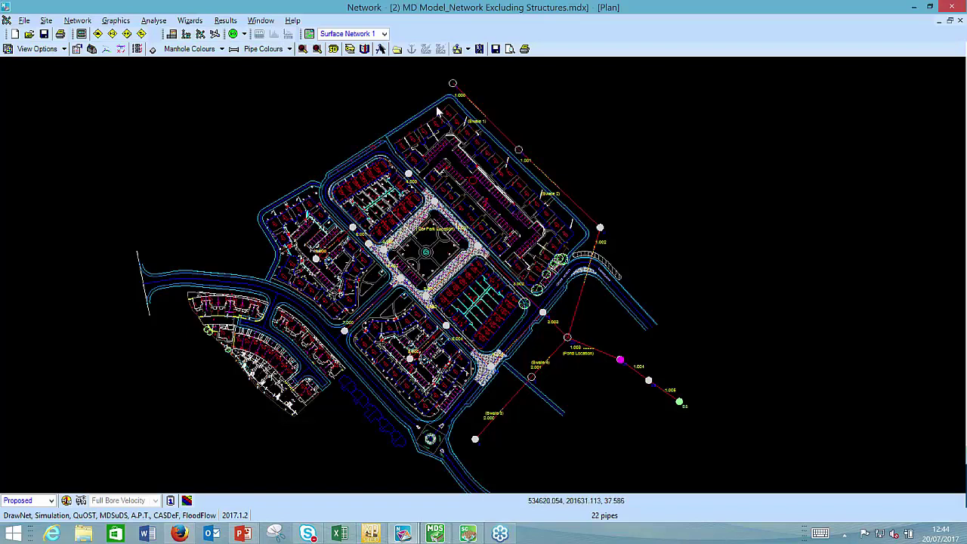
- Add a 1:3 flow-through swale to pipe 1.000 at the Swale 1 location and open its details
click(91, 49)
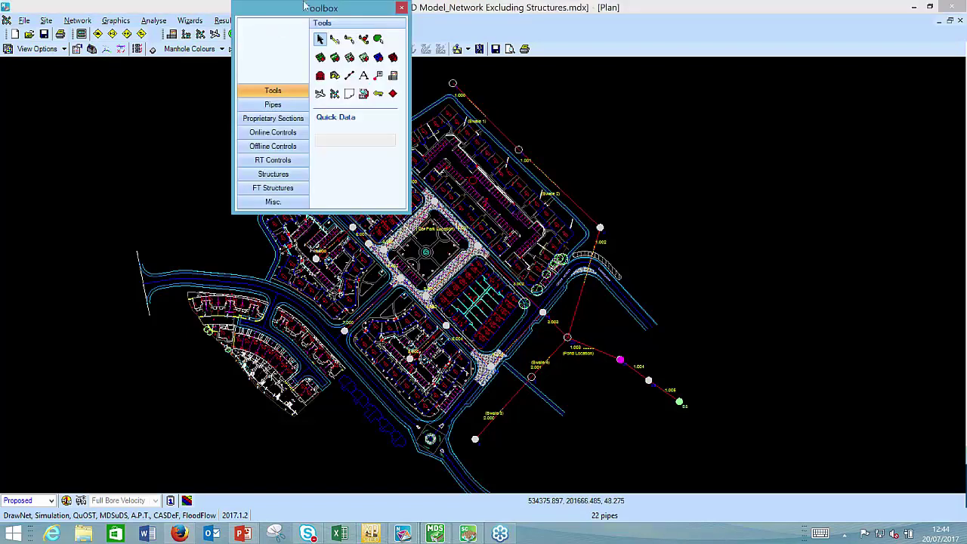
drag(305, 7, 154, 74)
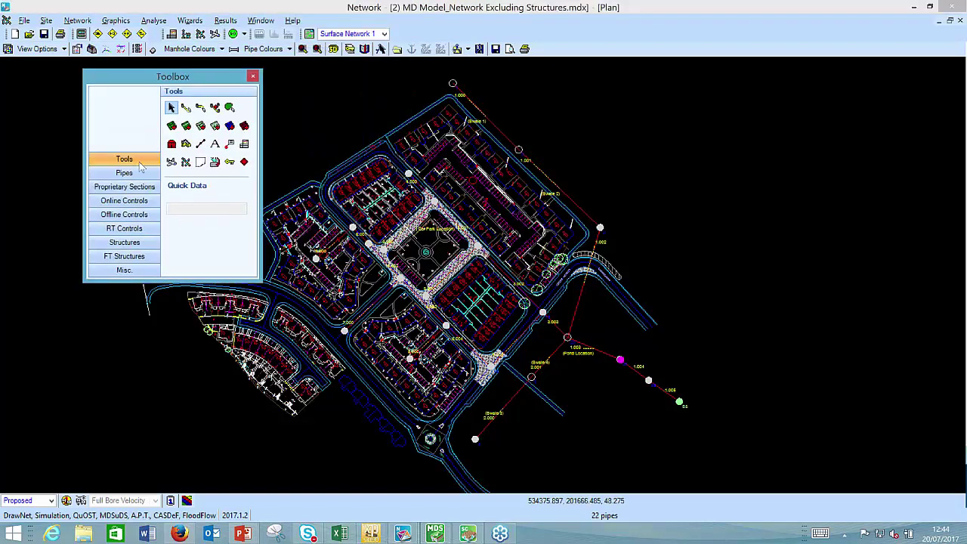
click(144, 241)
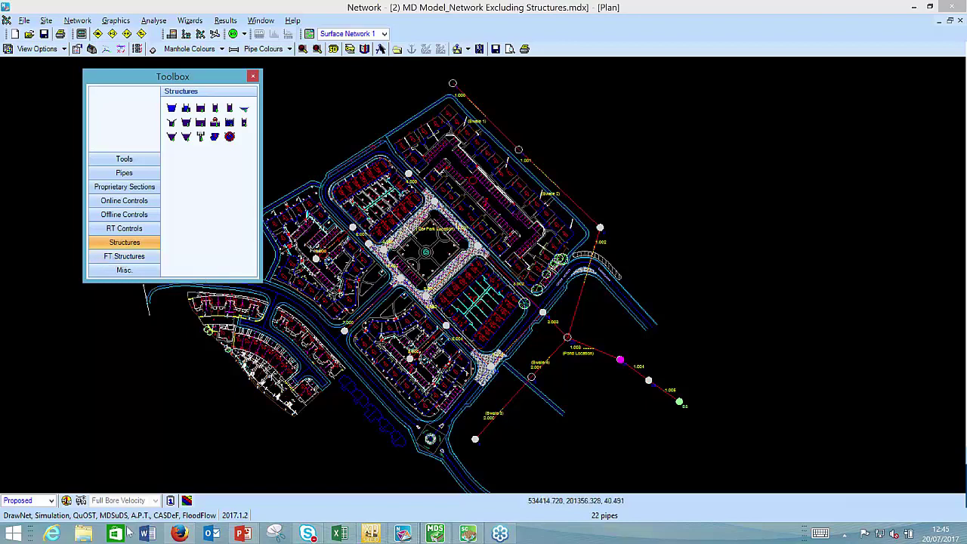
click(139, 259)
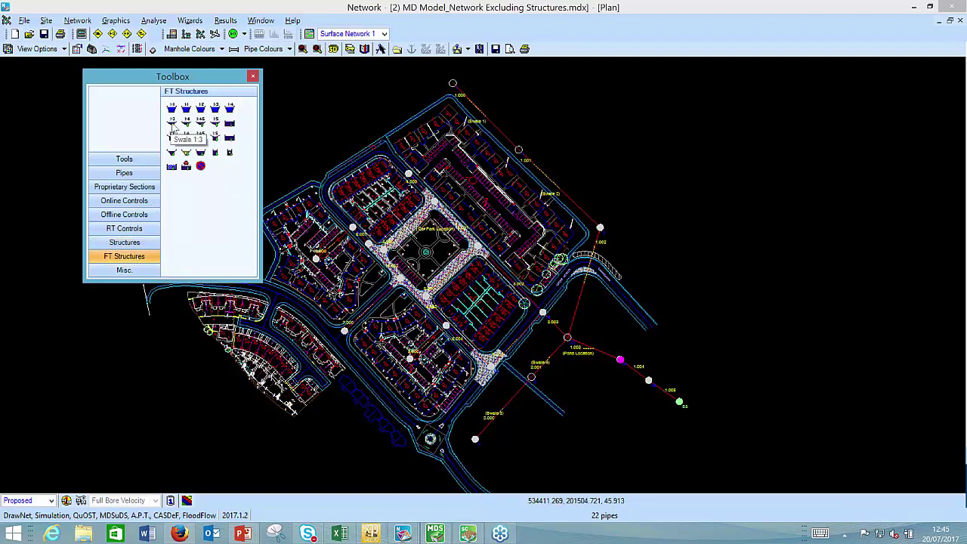
click(172, 127)
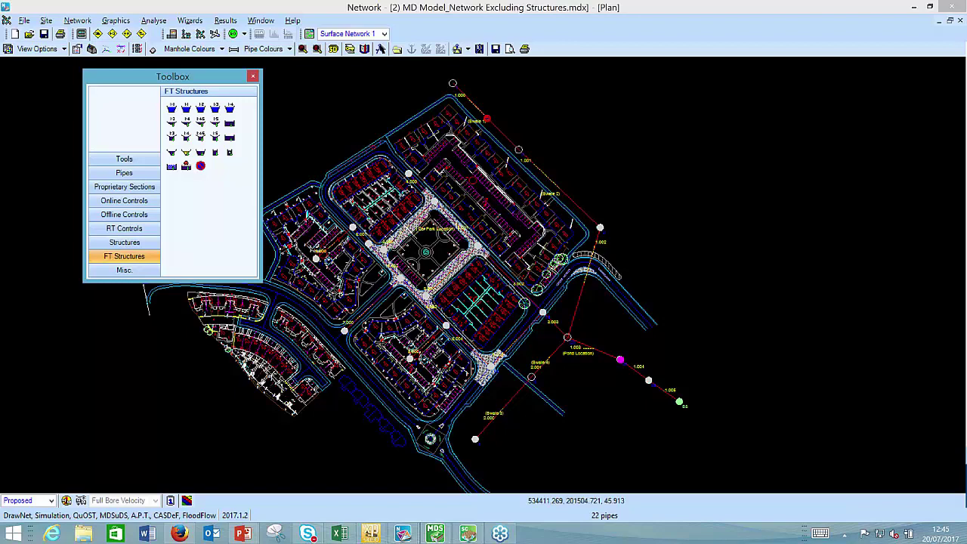
click(487, 119)
double_click(487, 121)
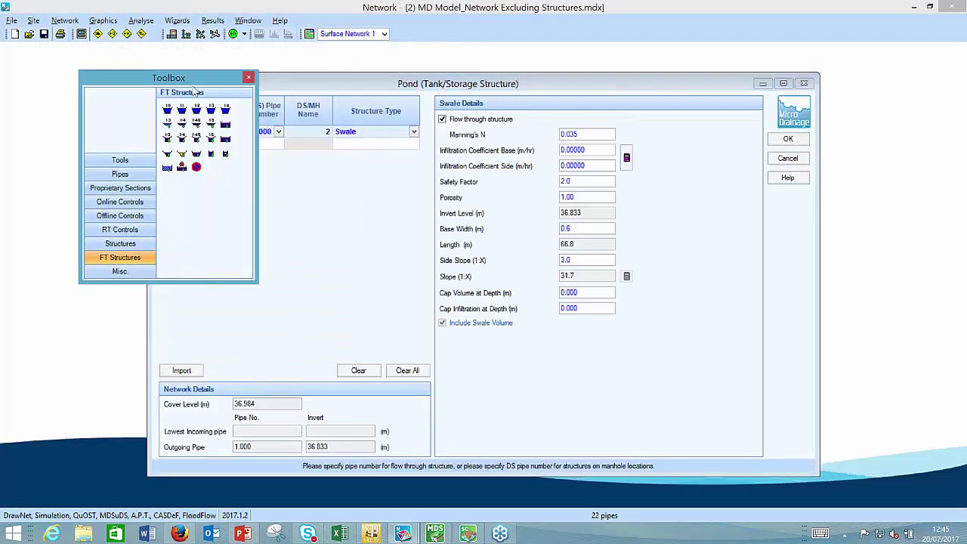
- Start a structure import for the pipe 1.000 swale and browse to D:\Training Room Files_MD2016\D_MDSuDS\Data
mouse_move(230, 77)
mouse_down()
mouse_move(165, 131)
mouse_move(165, 75)
mouse_up()
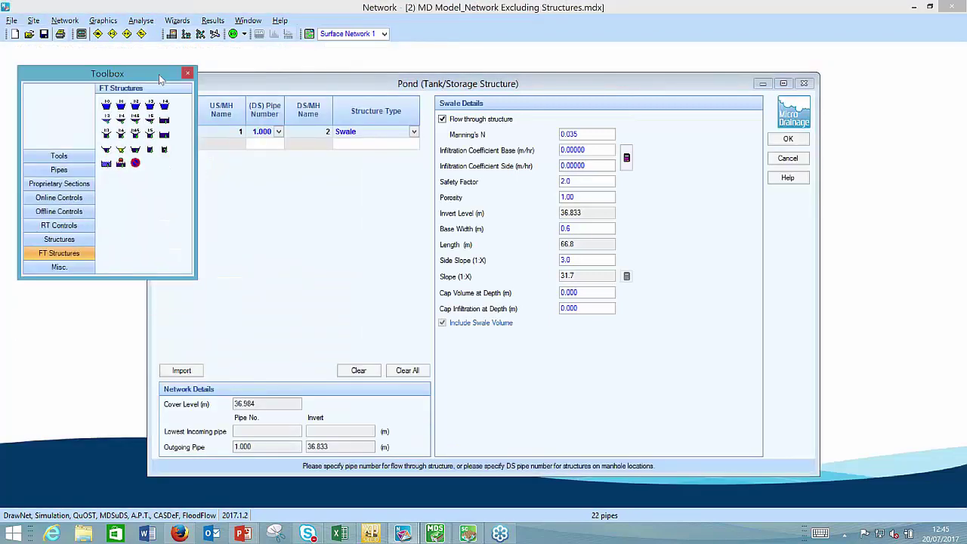
click(195, 371)
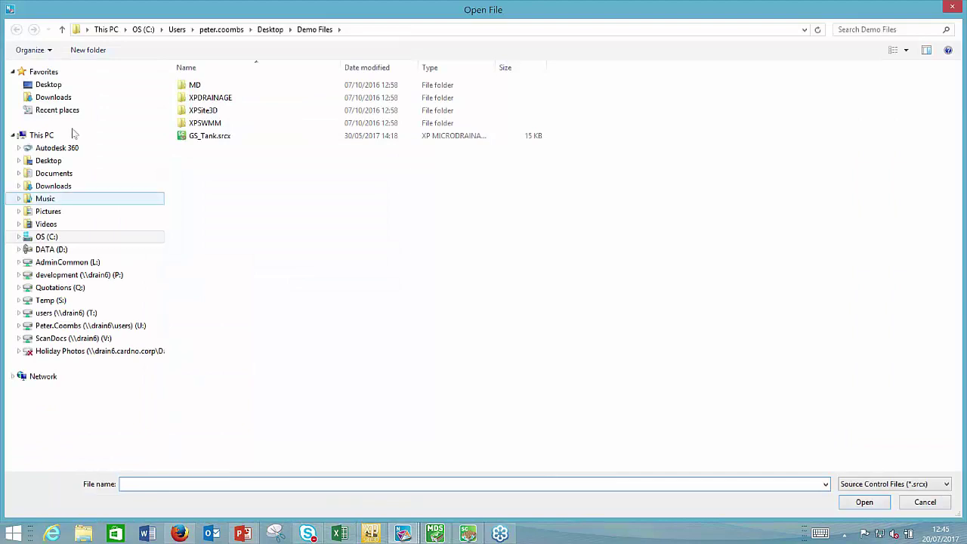
click(66, 254)
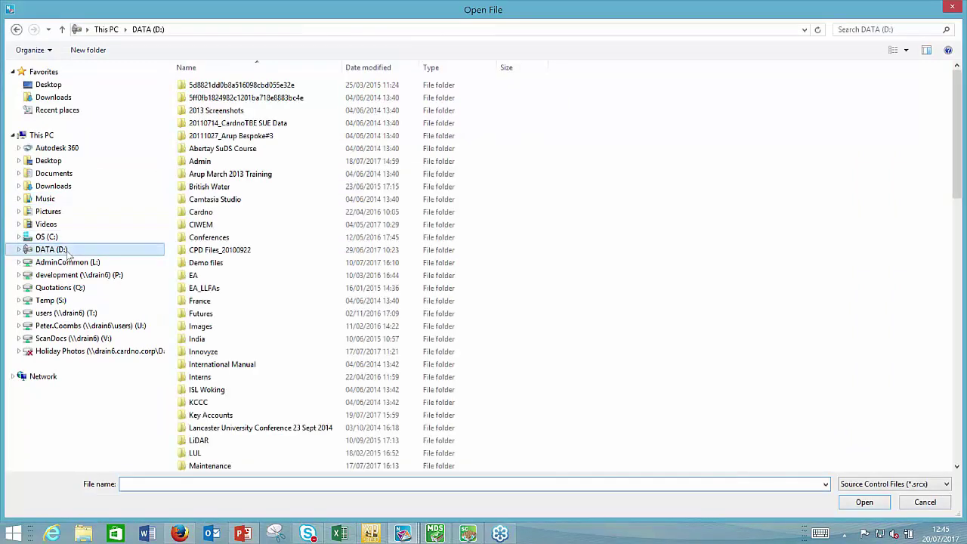
click(240, 325)
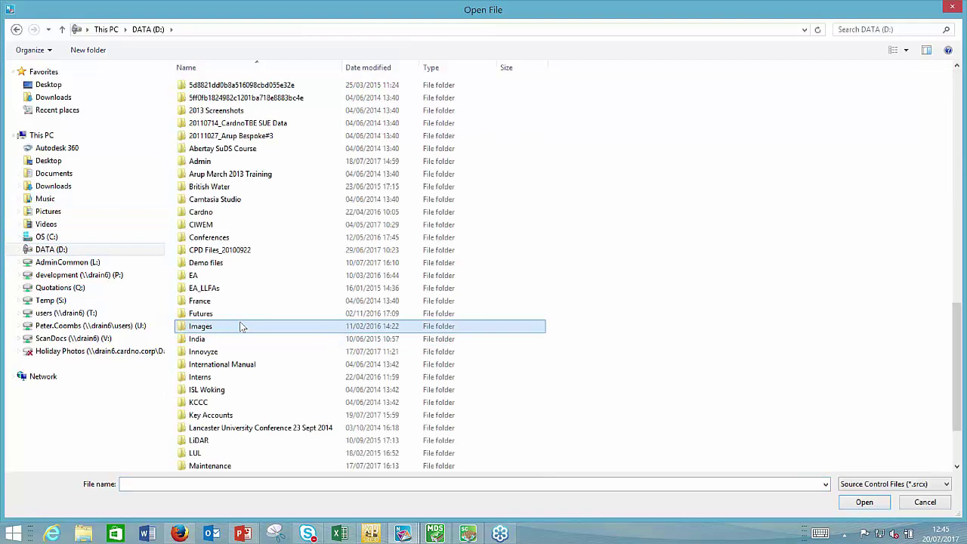
key(t)
double_click(240, 133)
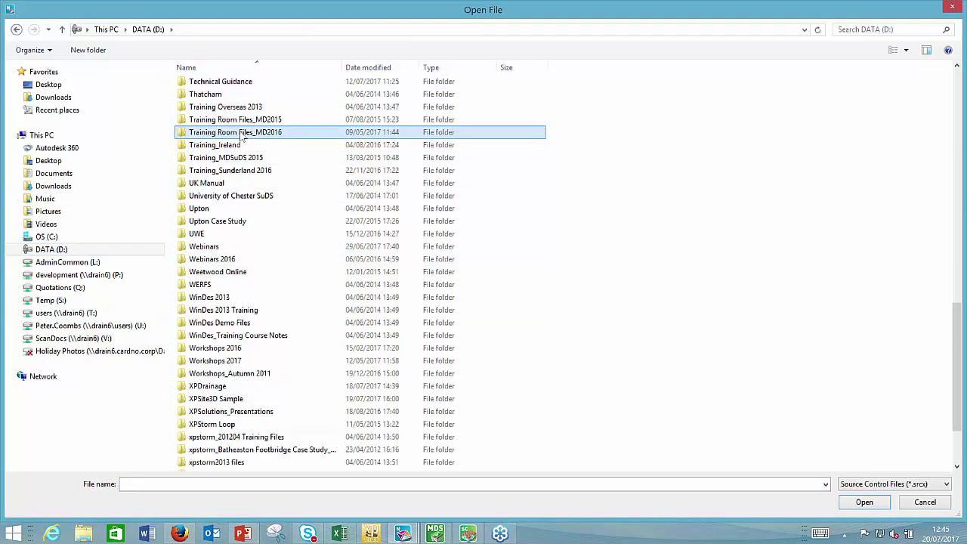
double_click(217, 98)
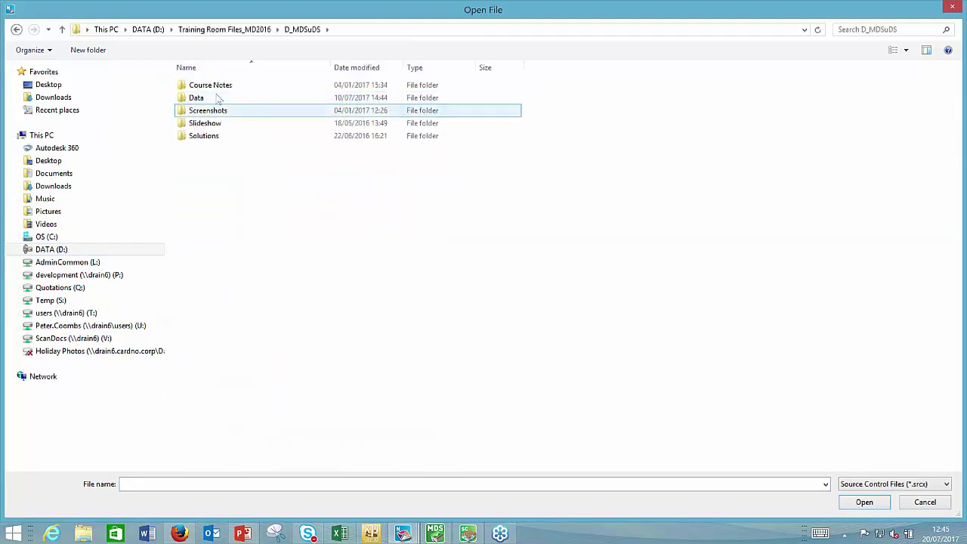
double_click(219, 98)
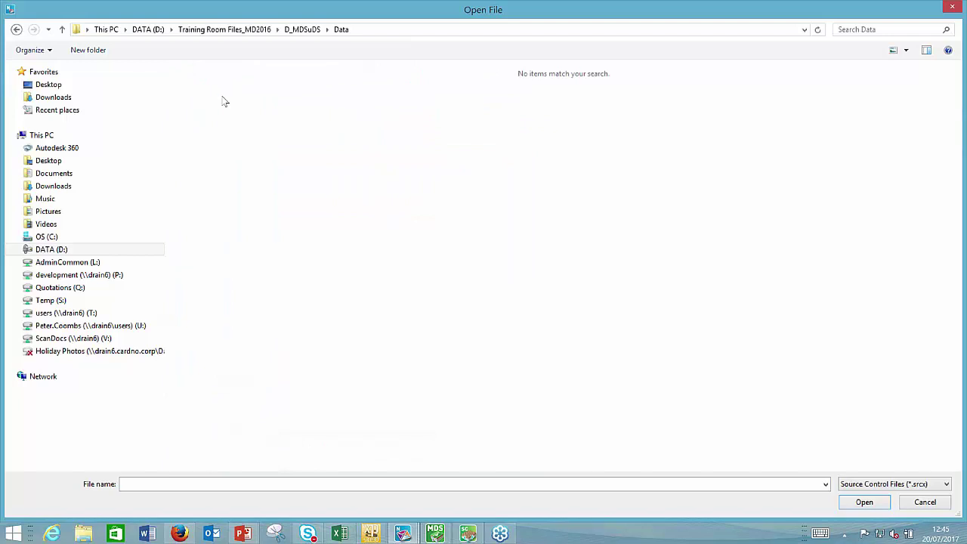
- Show MDSuDS Files (*.mdsx) and import Swale 1 from Completed Model.mdsx
click(936, 487)
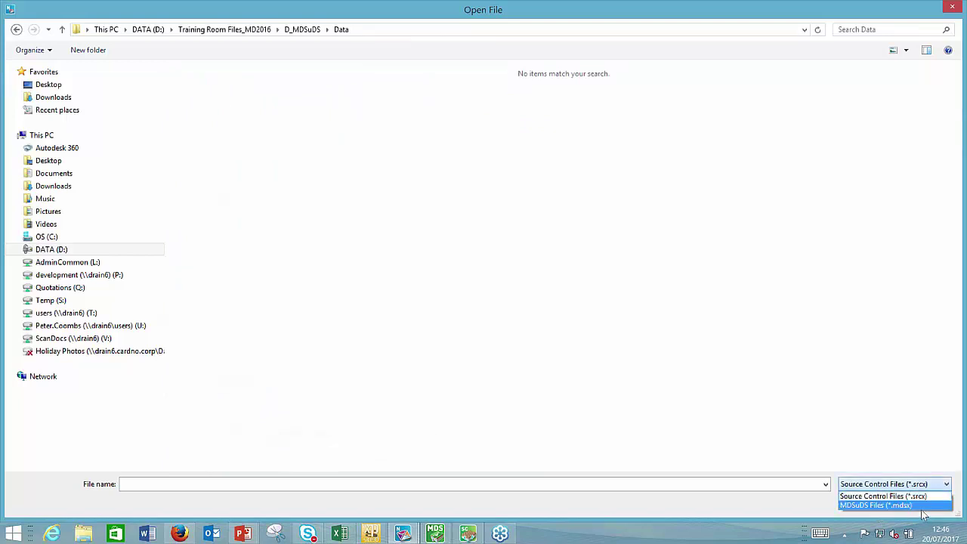
click(876, 504)
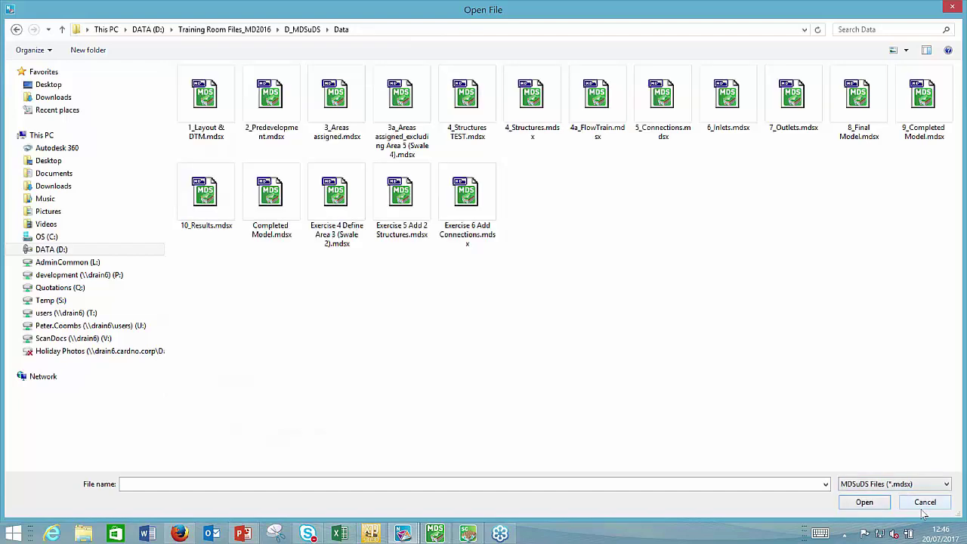
click(272, 196)
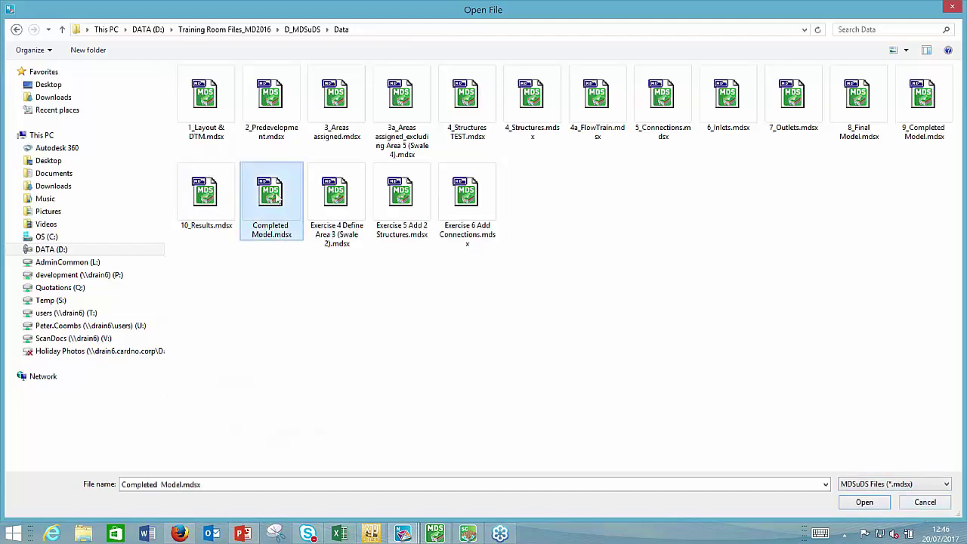
double_click(271, 196)
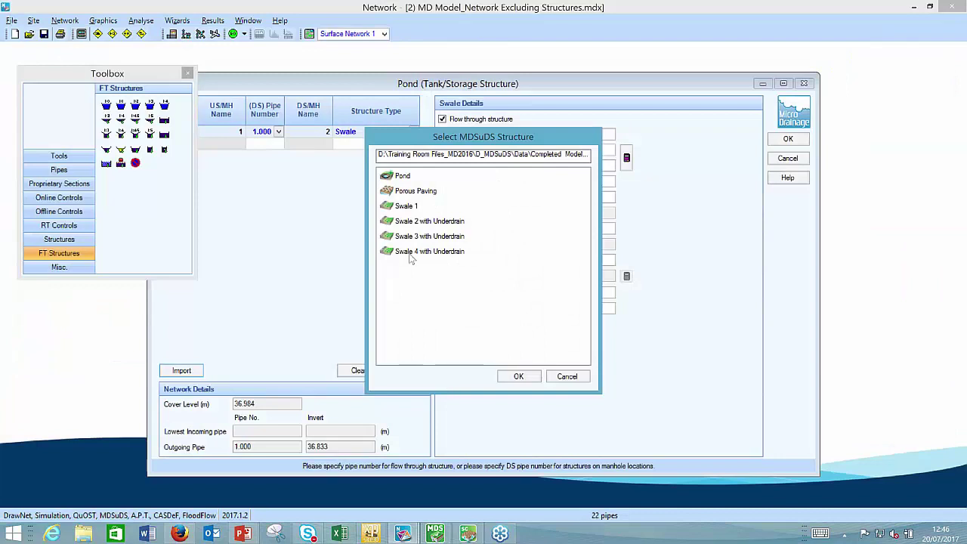
click(405, 207)
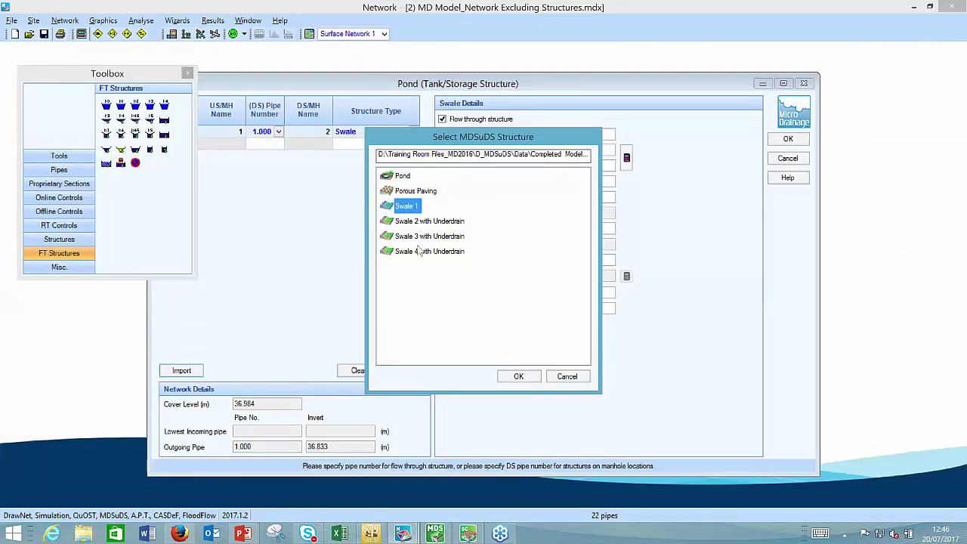
click(519, 382)
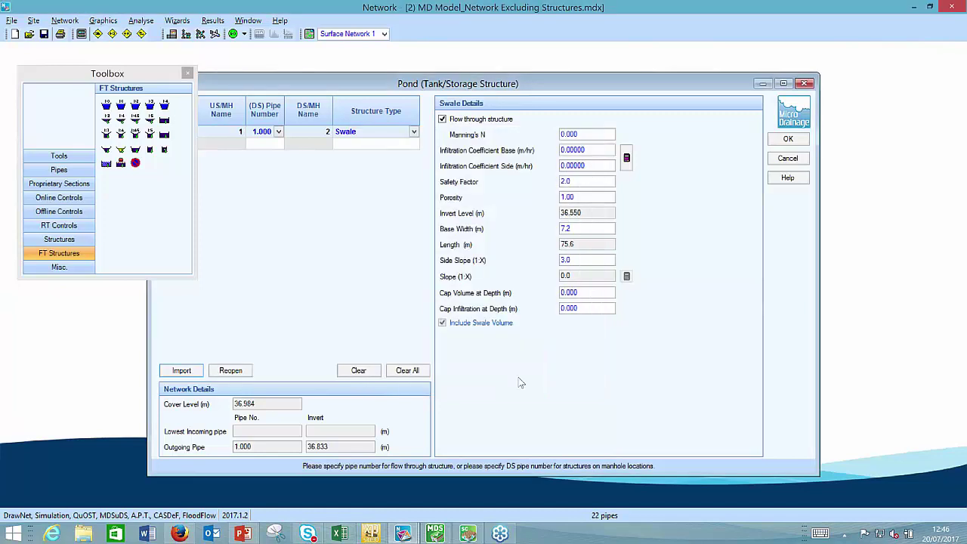
- Set the swale's Manning's N to 0.035, accept the structure and maximise the Plan window
click(595, 134)
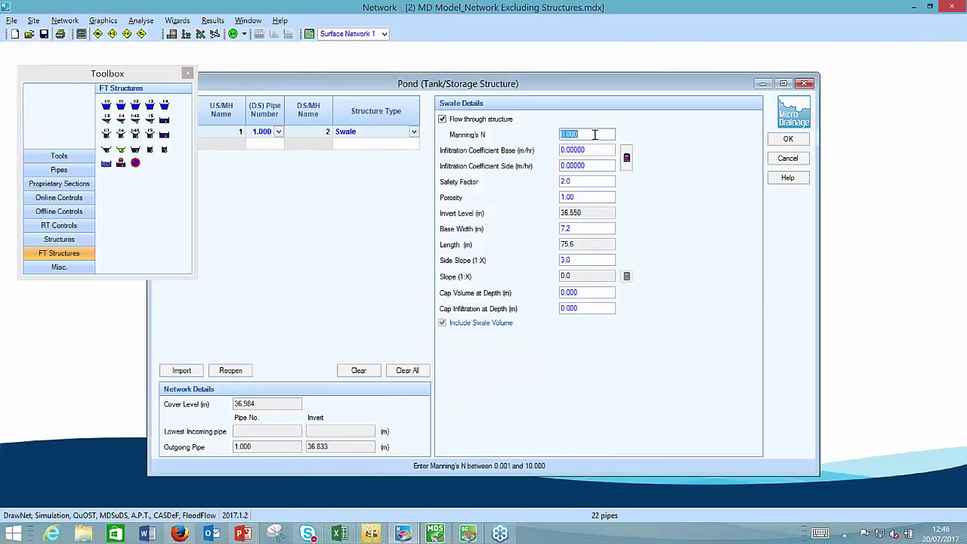
text(0)
click(791, 139)
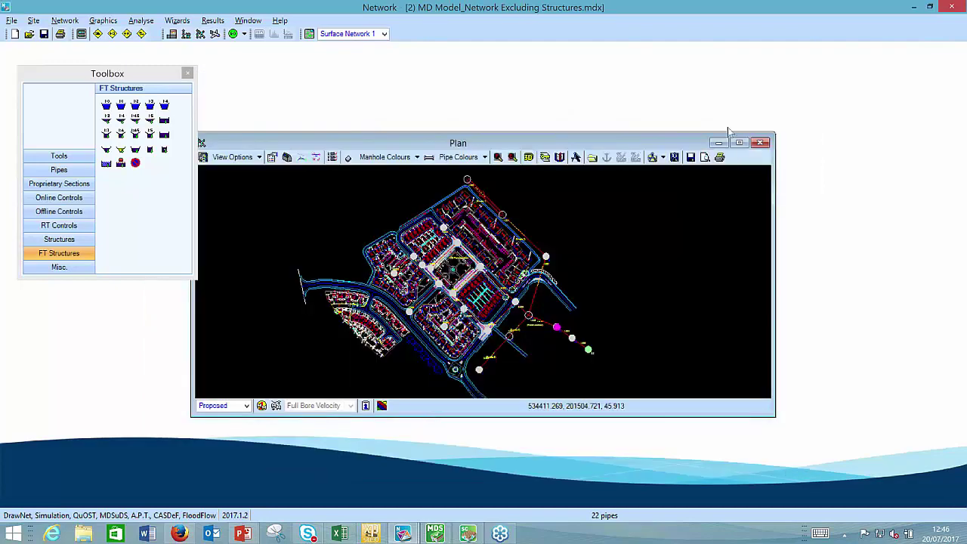
click(739, 143)
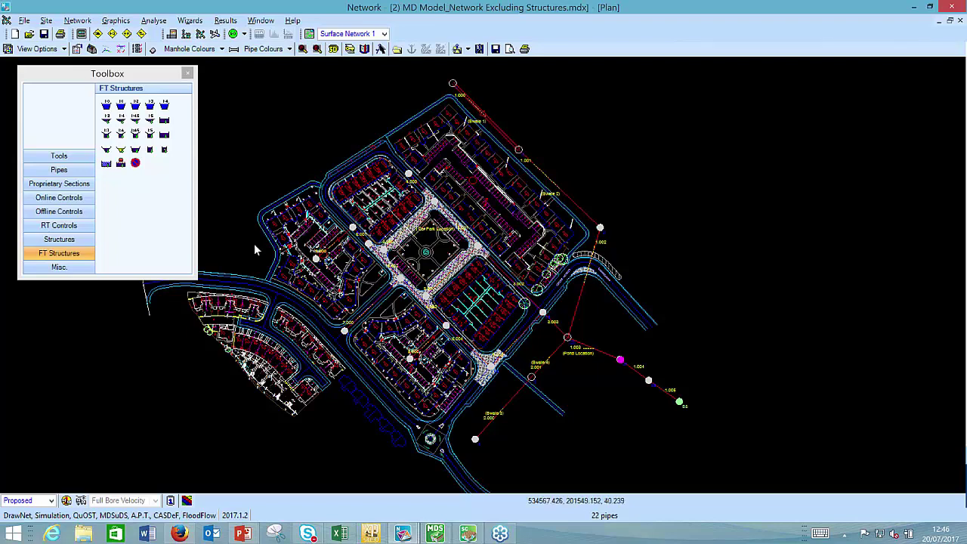
- Add a flow-through pond to pipe 1.003 at the pond location and browse to the D_MDSuDS\Data folder for its import
click(107, 108)
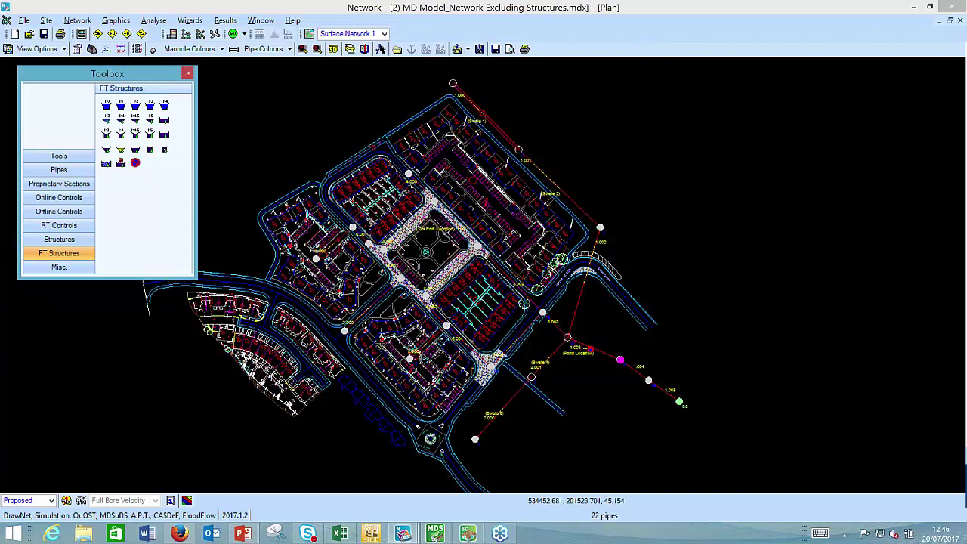
double_click(589, 349)
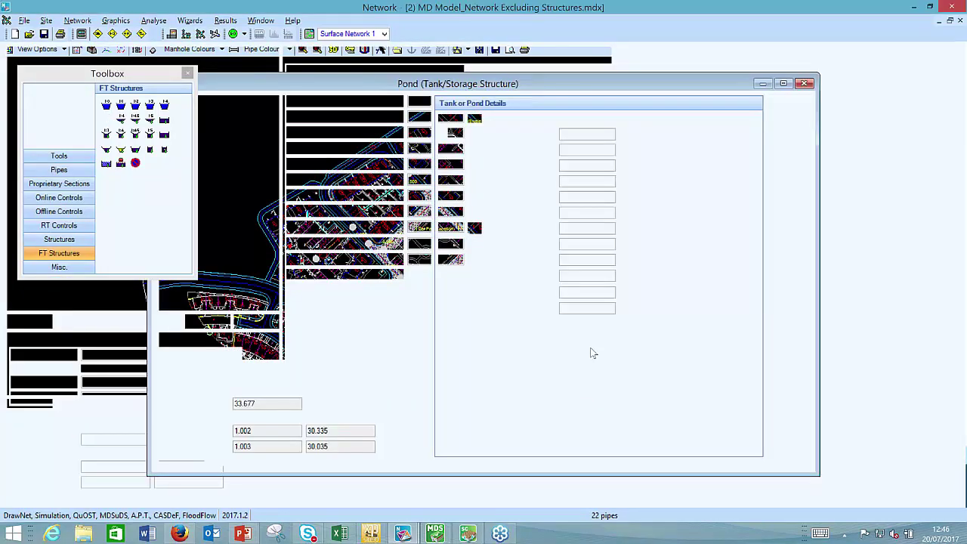
click(194, 371)
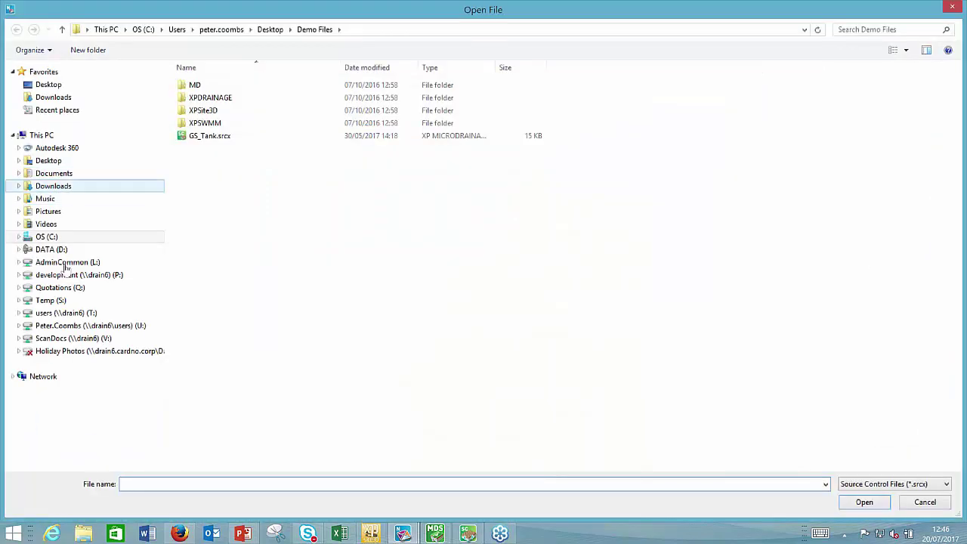
click(66, 251)
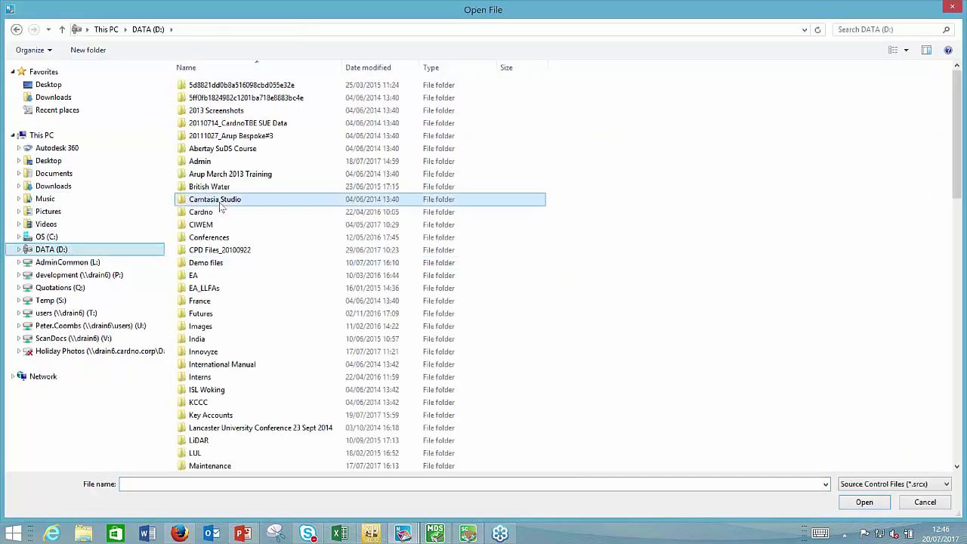
scroll(221, 208, down, 19)
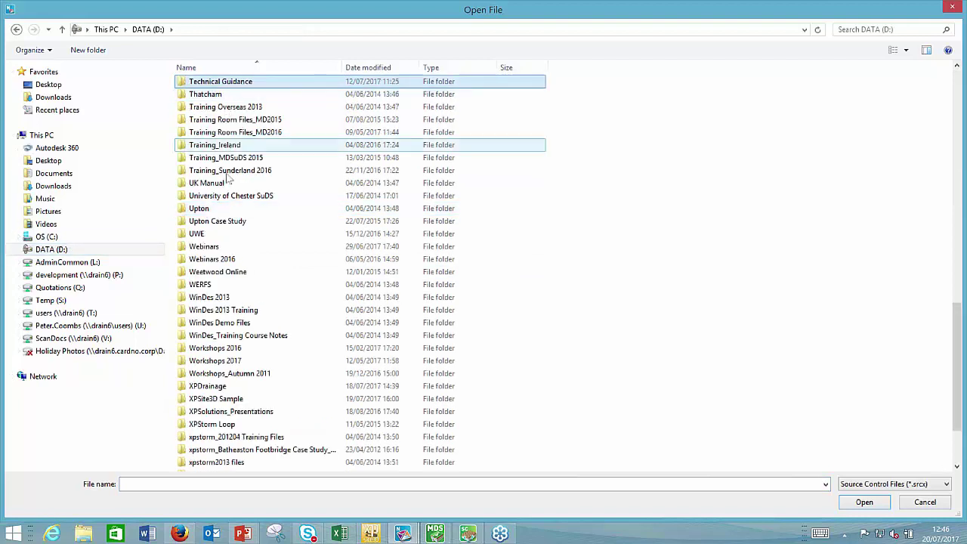
double_click(242, 134)
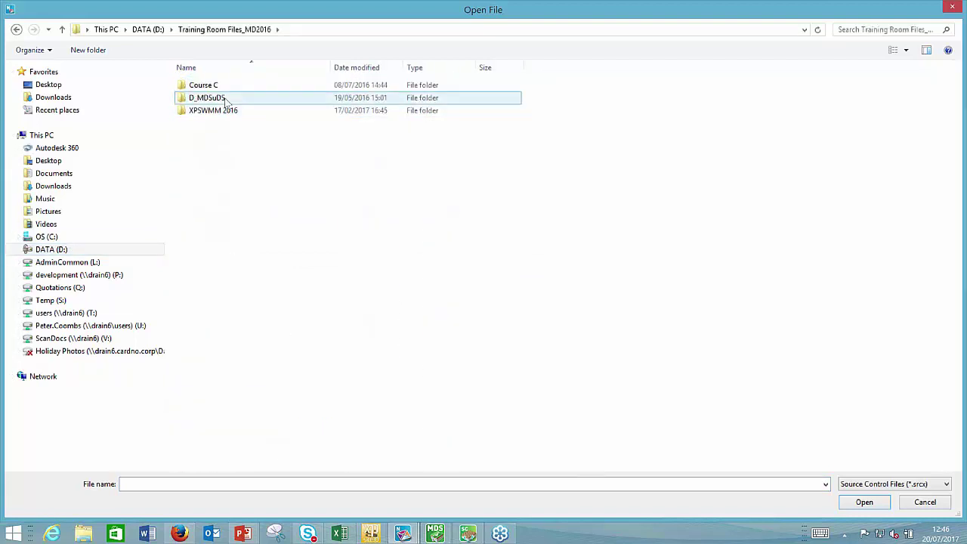
double_click(227, 98)
double_click(225, 98)
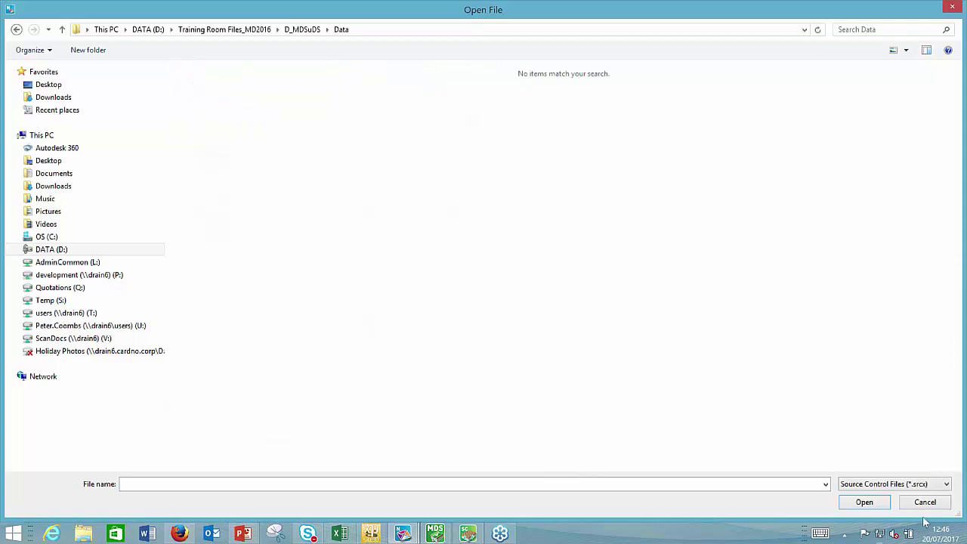
- Import the Pond structure from the MDSuDS file Completed Model.mdsx into the pipe 1.003 tank or pond
click(945, 484)
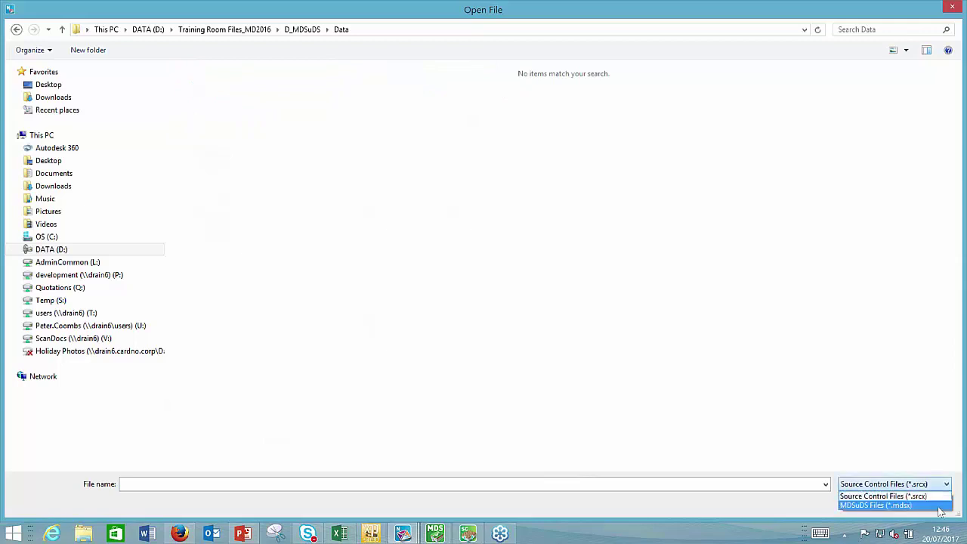
click(937, 502)
click(278, 204)
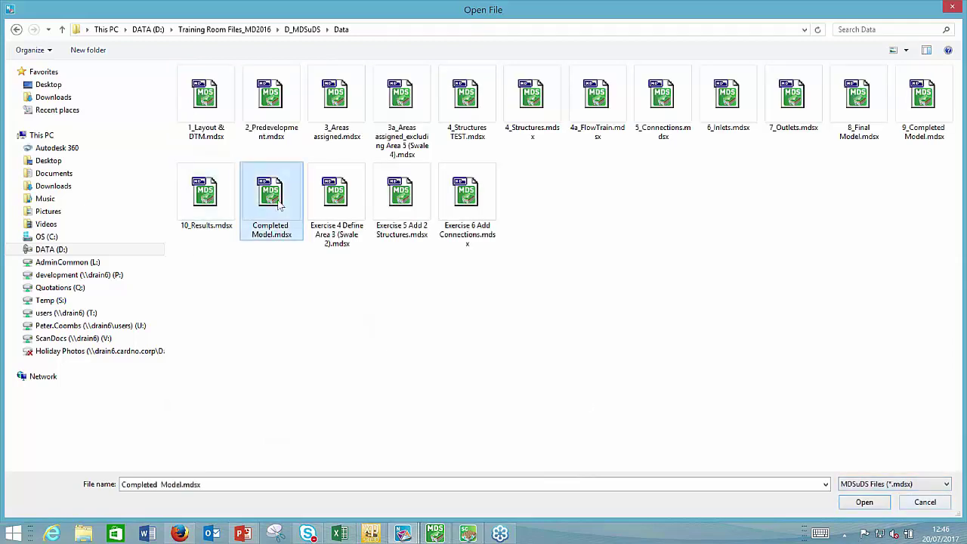
double_click(277, 204)
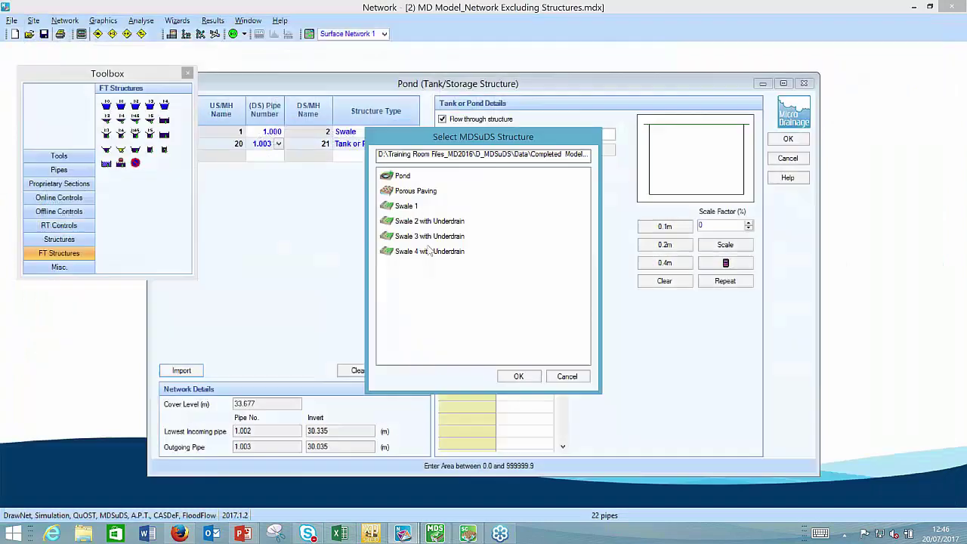
click(408, 178)
double_click(411, 182)
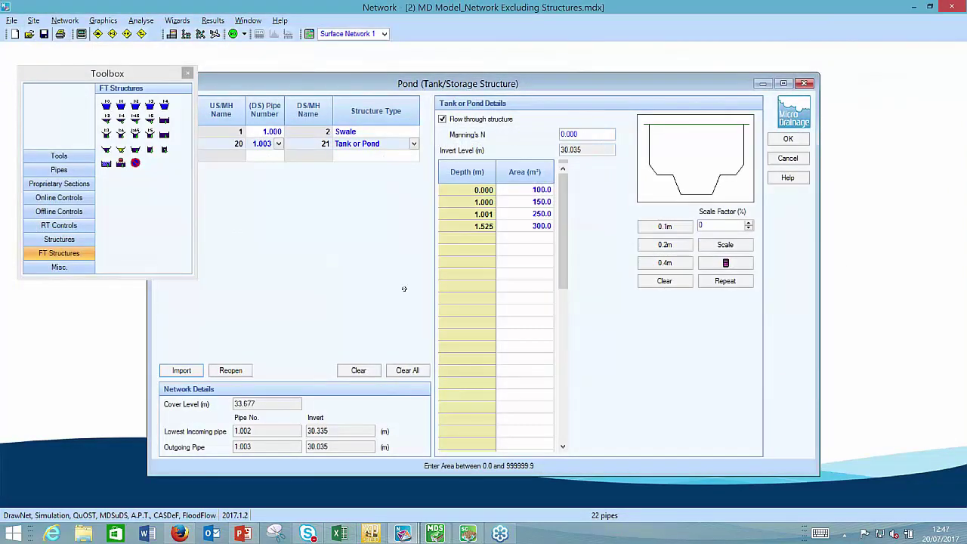
- Set the pond's Manning's N to 0.001 and accept the structure details
click(584, 133)
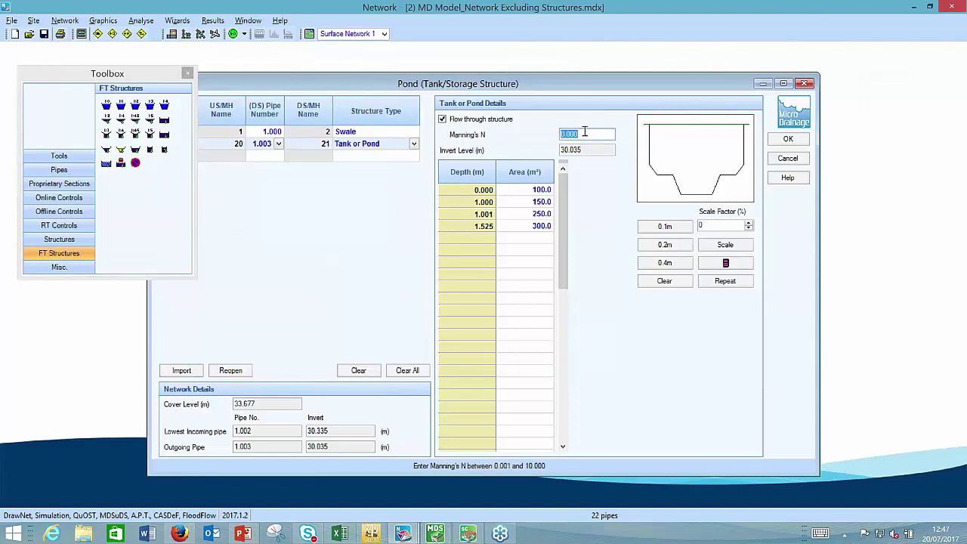
text(0.001)
click(786, 138)
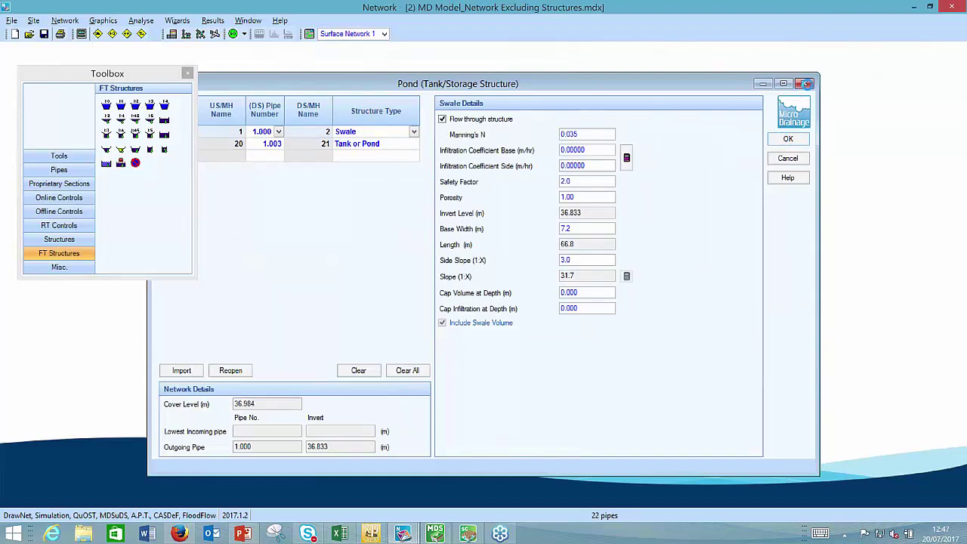
- Close the Pond structure window and maximise the network Plan window
click(807, 83)
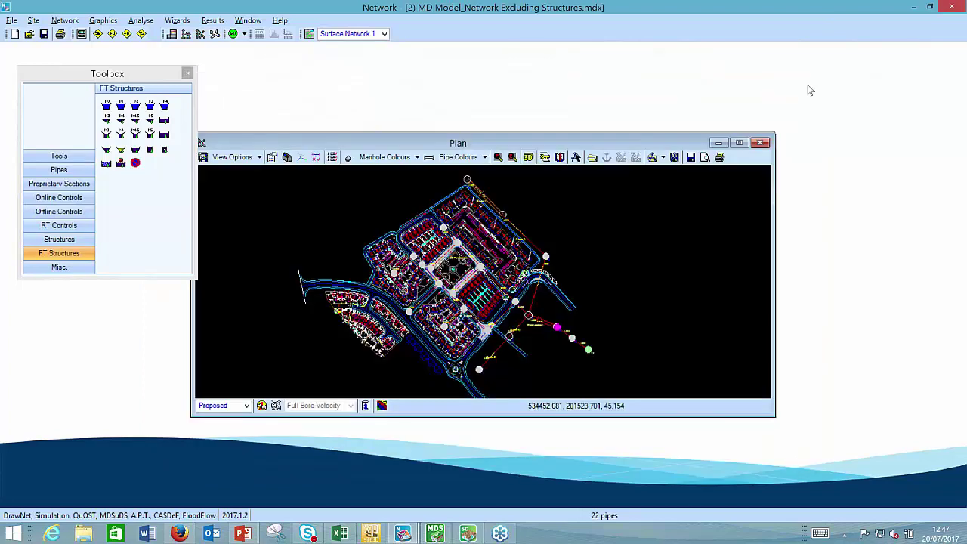
click(739, 143)
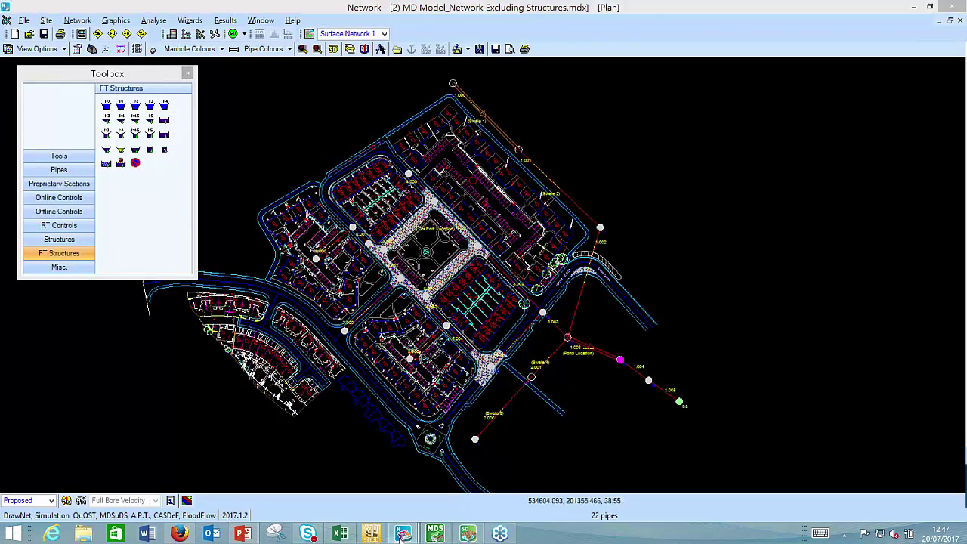
- Switch to the MD Model_Discharge Wizard Results.mdx model and examine the complete drainage network in its plan
mouse_move(430, 531)
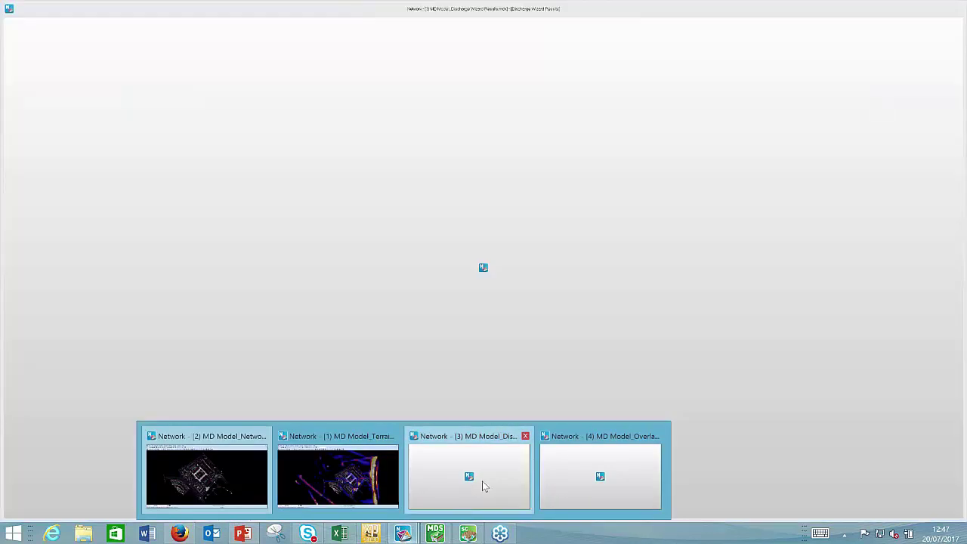
click(482, 481)
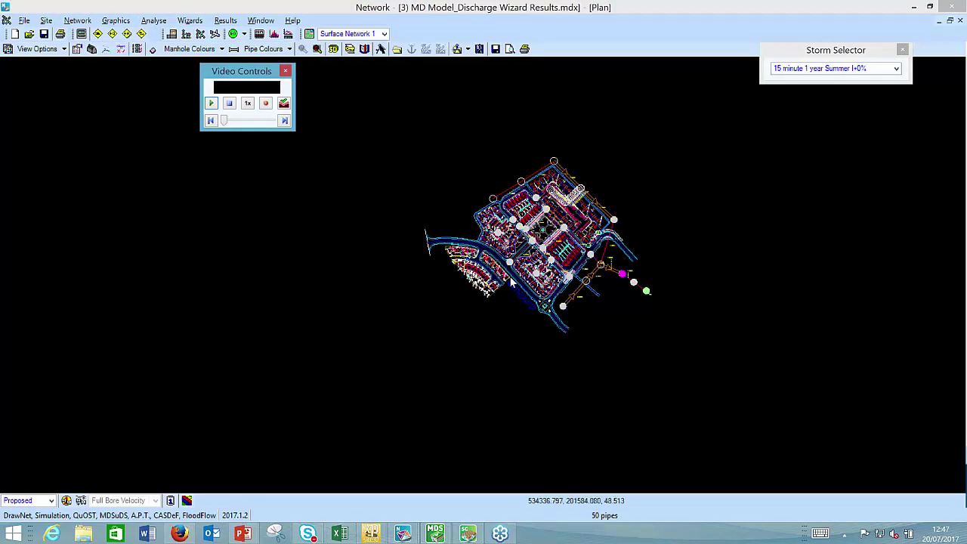
click(460, 346)
scroll(500, 301, up, 2)
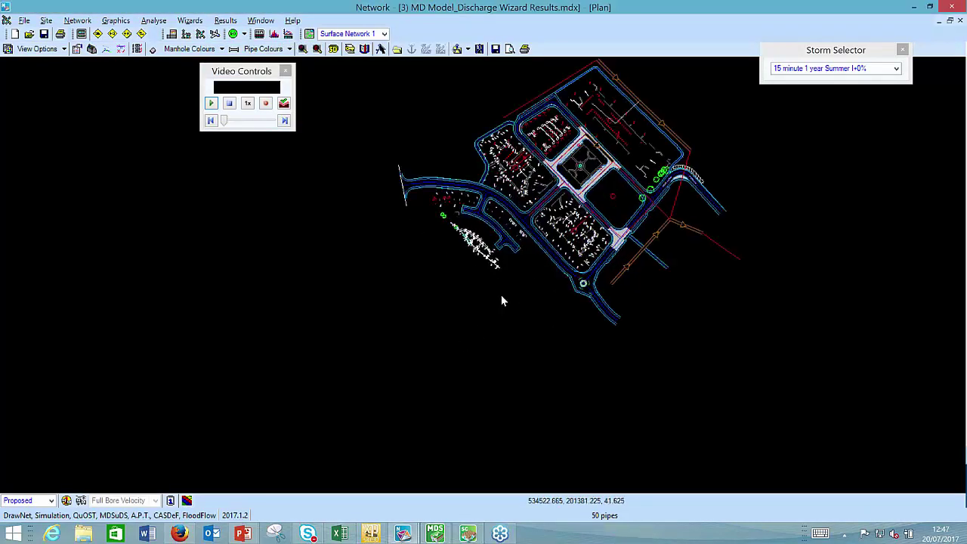
middle_drag(501, 300, 390, 378)
scroll(369, 389, up, 3)
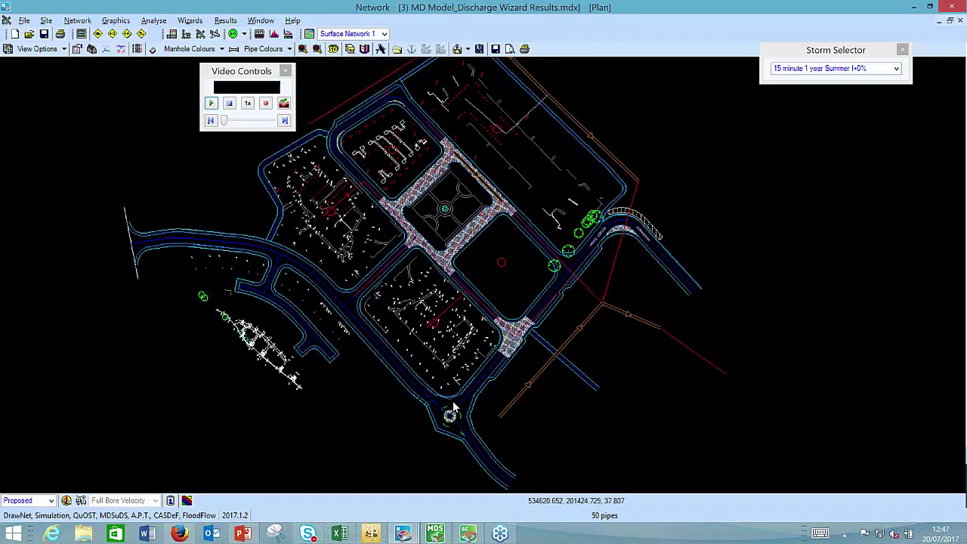
scroll(453, 407, up, 1)
middle_drag(394, 285, 394, 346)
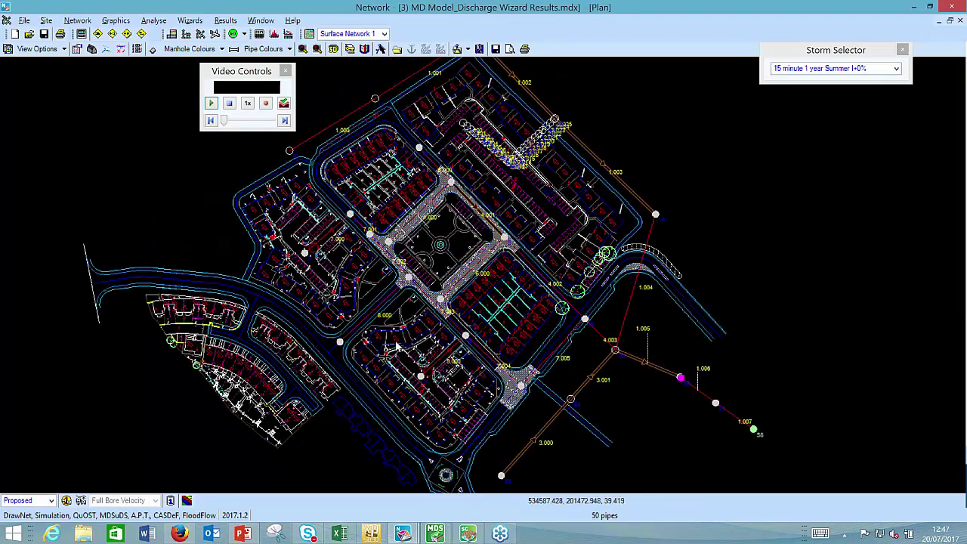
scroll(396, 346, down, 1)
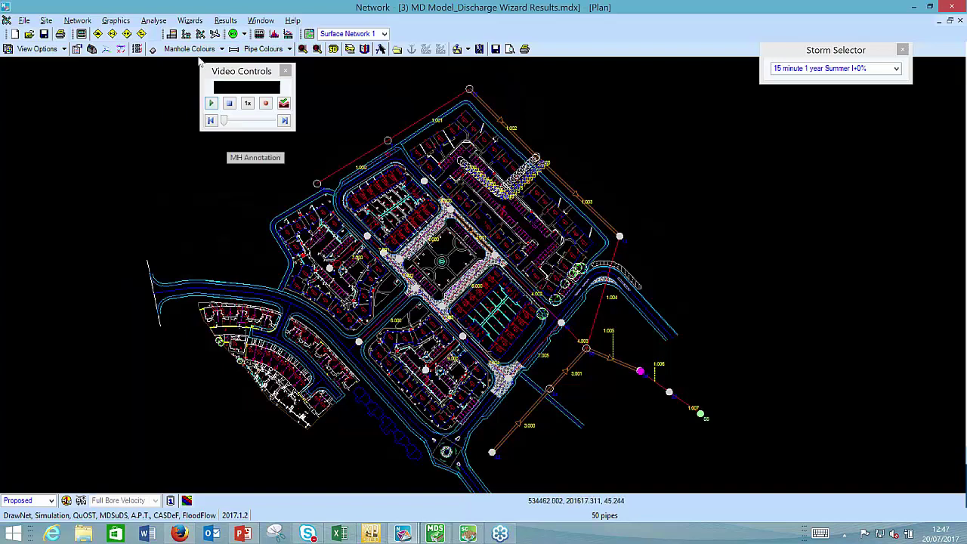
- Review the Discharge Wizard's rainfall, storm duration, return period and discharge rate settings, and cancel without running it
click(190, 21)
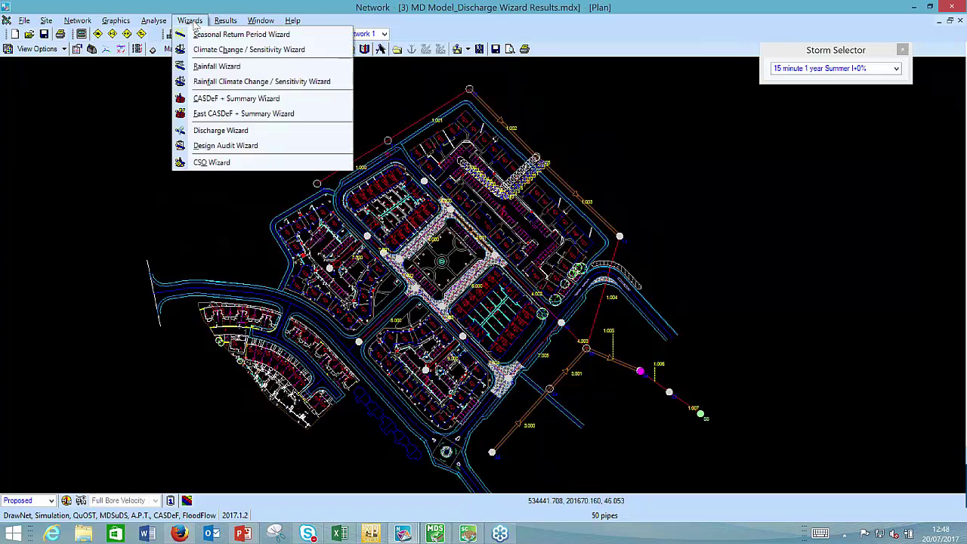
click(219, 130)
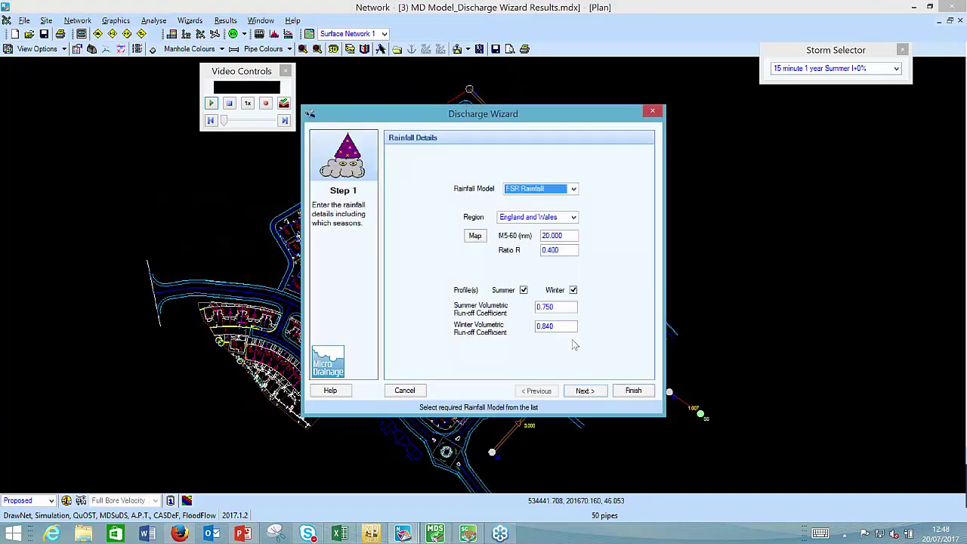
click(588, 393)
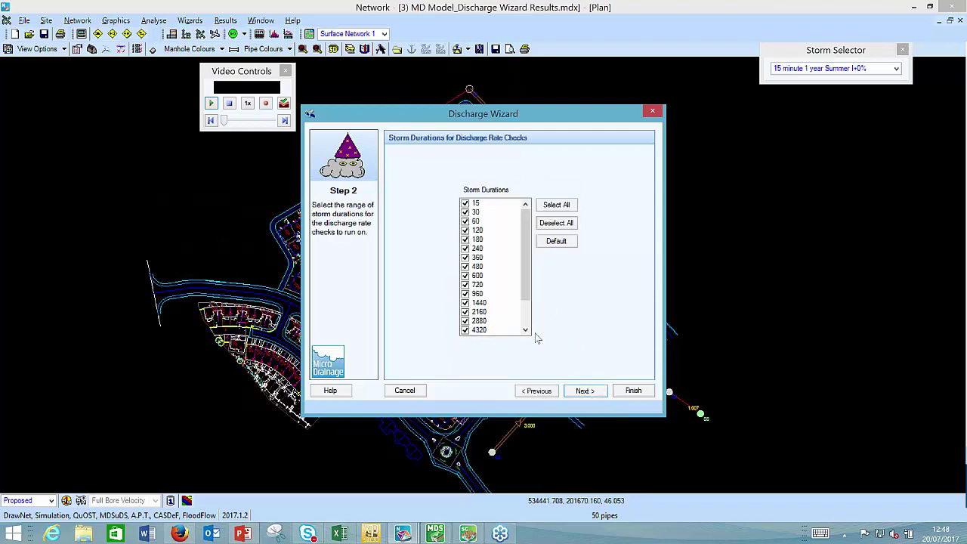
click(526, 312)
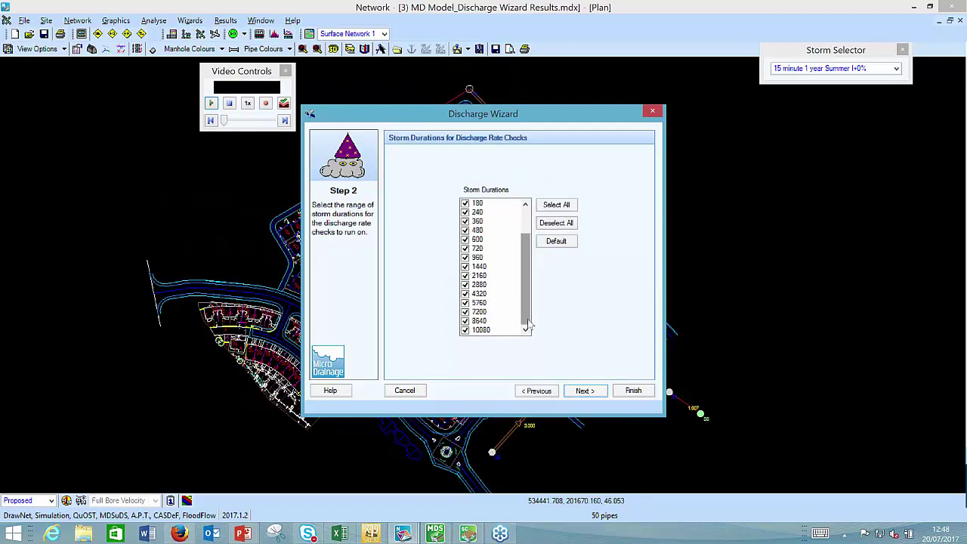
click(585, 391)
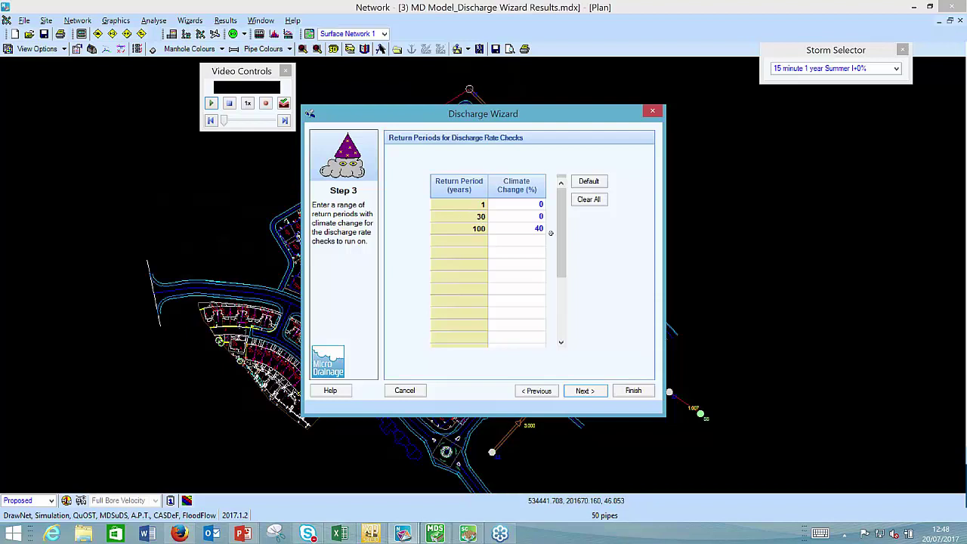
click(590, 391)
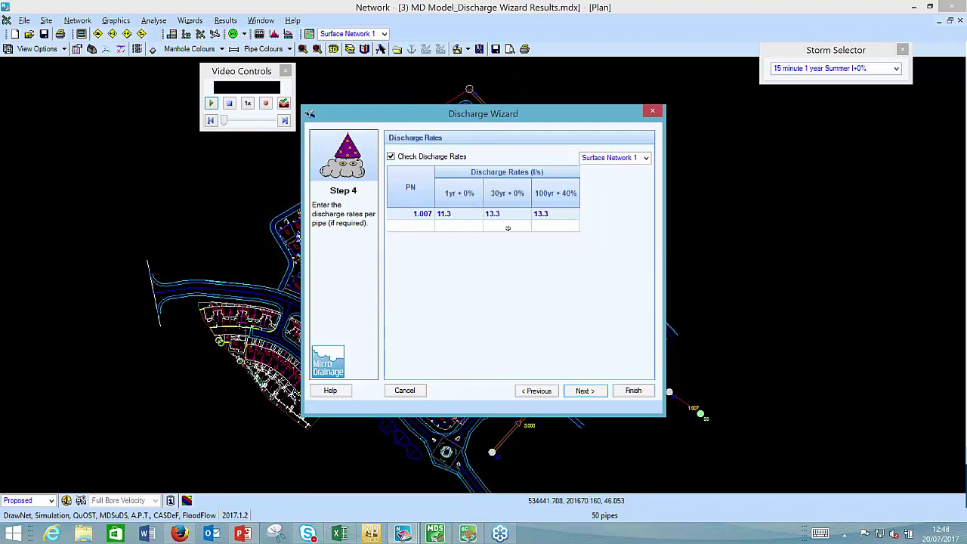
click(459, 215)
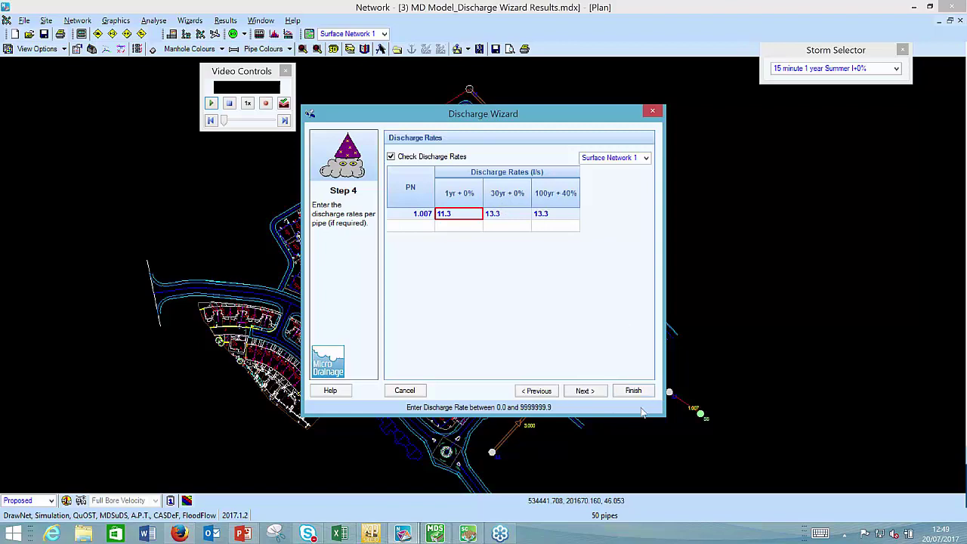
click(414, 393)
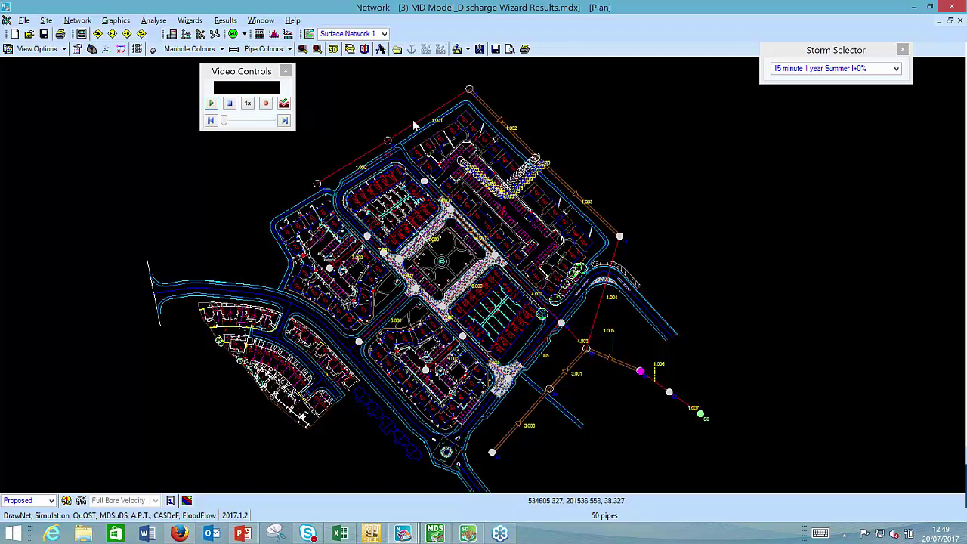
- Examine the Discharge Wizard Results for the summary, discharge rates and discharge volumes, moving the Video Controls clear of the tables
click(225, 21)
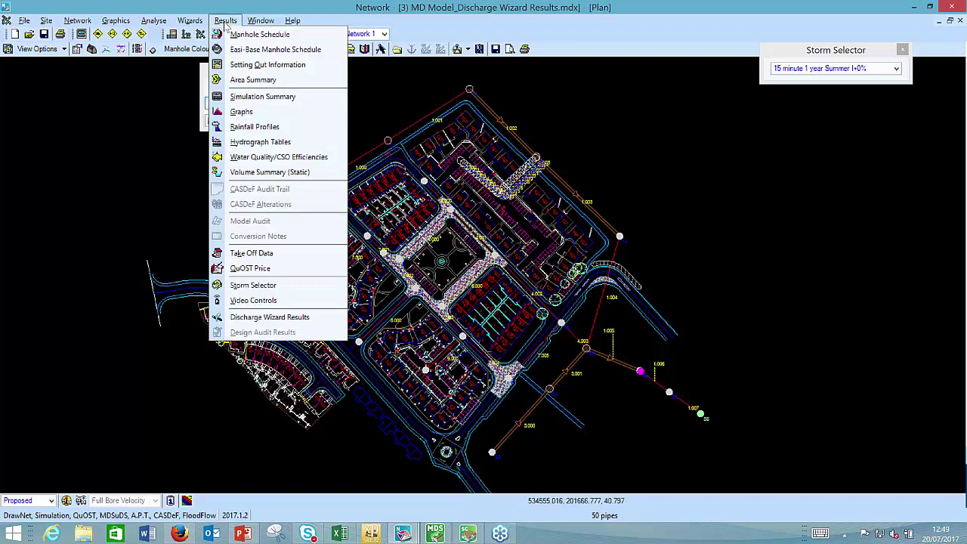
click(254, 317)
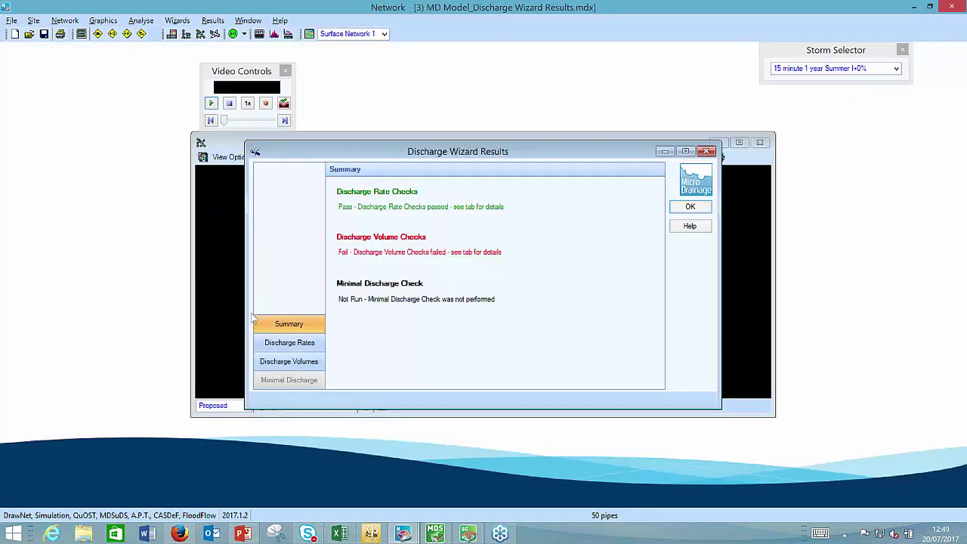
click(685, 151)
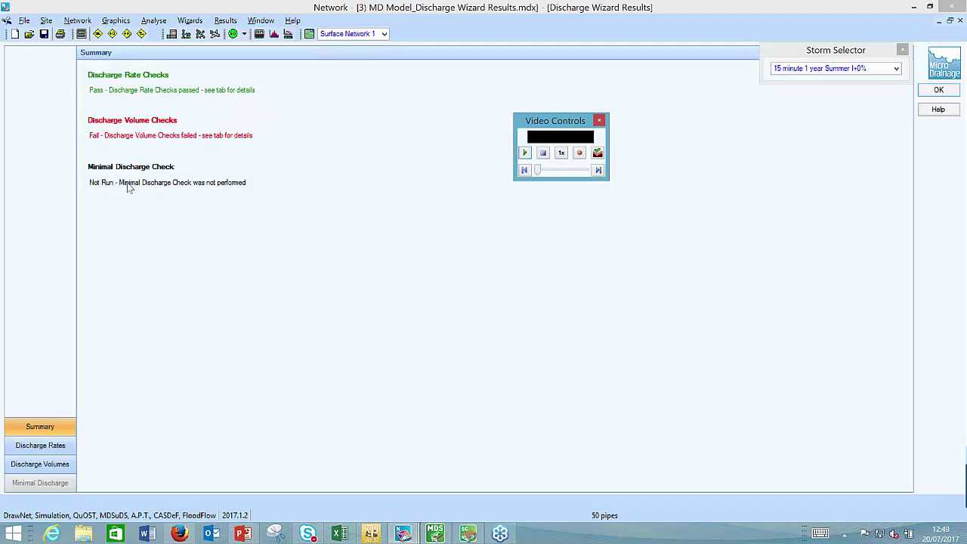
click(62, 451)
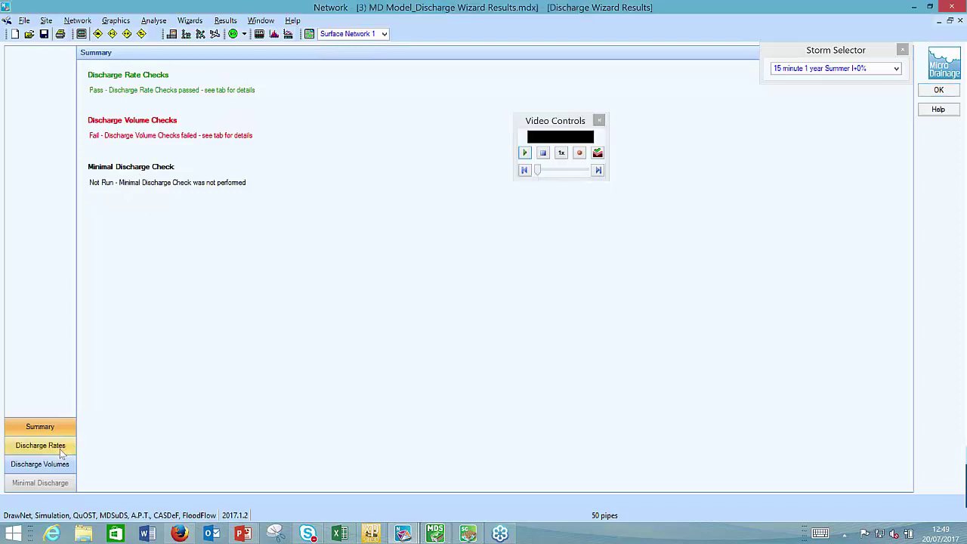
drag(553, 123, 844, 192)
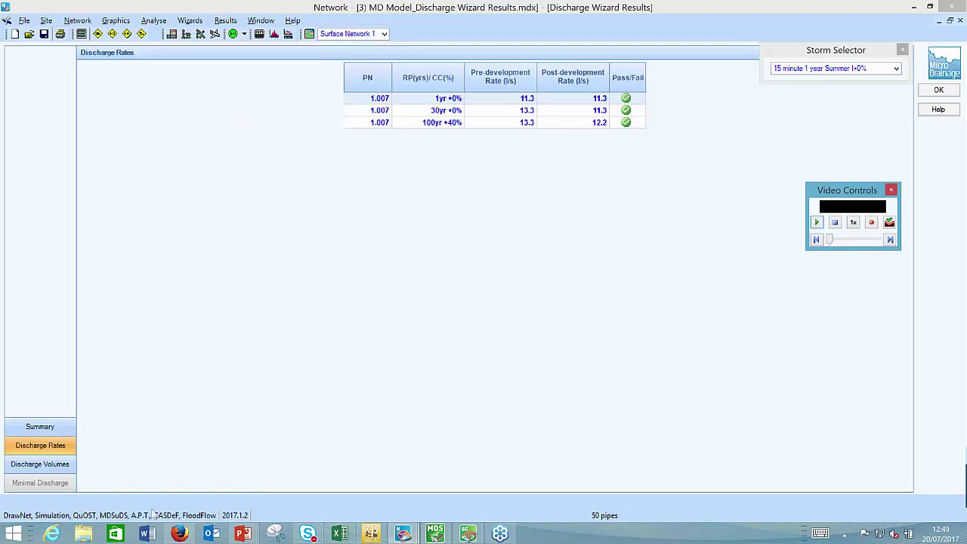
click(45, 465)
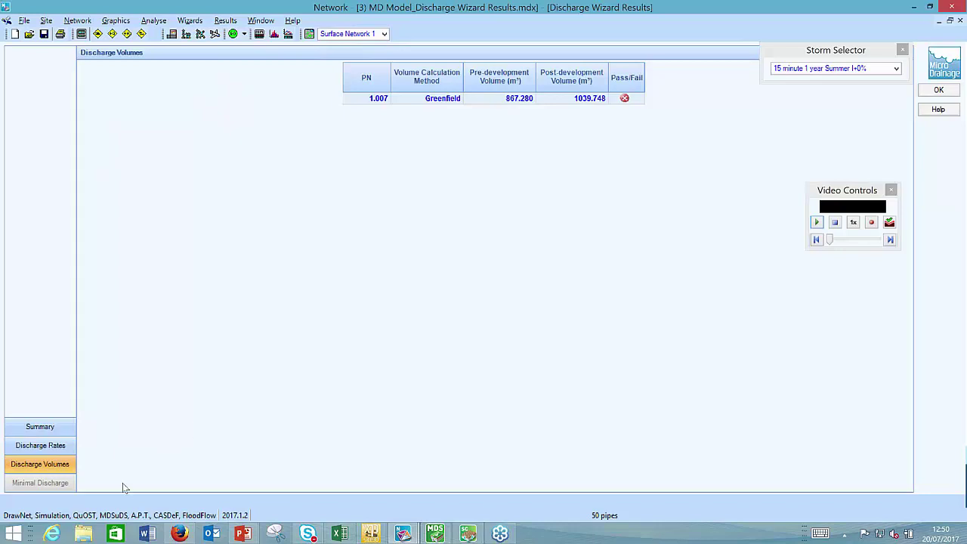
- Switch to the MD Model_Overland Flood Flow Routes.mdx model and inspect the overland flood routes in its plan
mouse_move(412, 538)
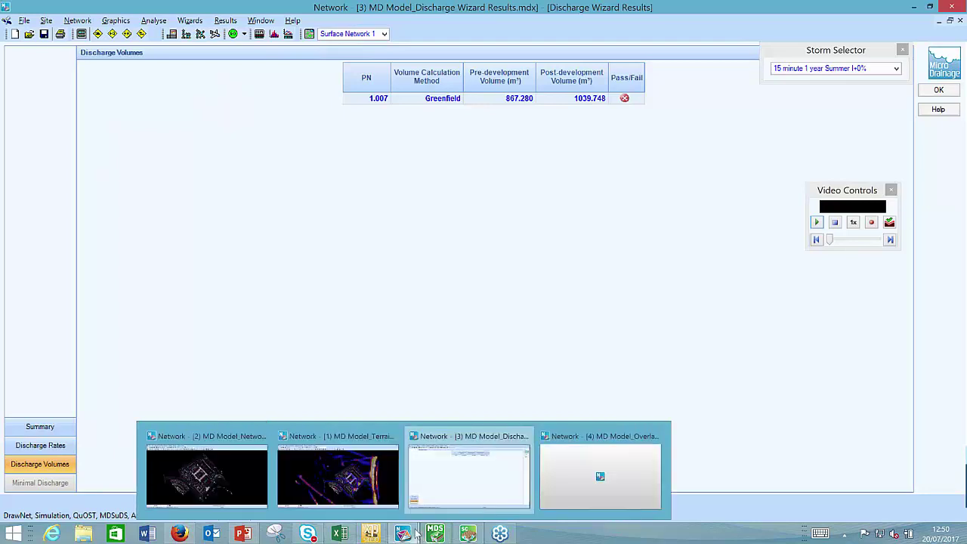
click(575, 496)
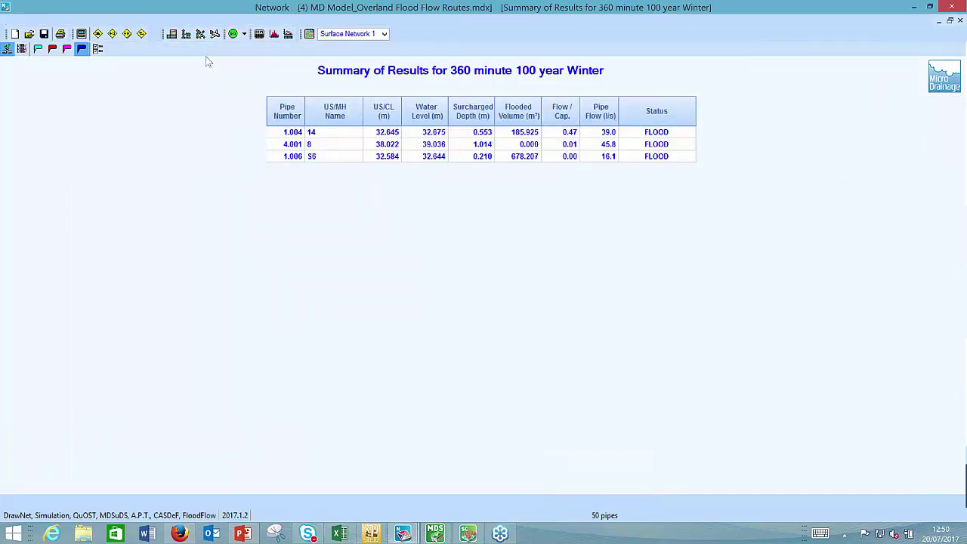
click(200, 34)
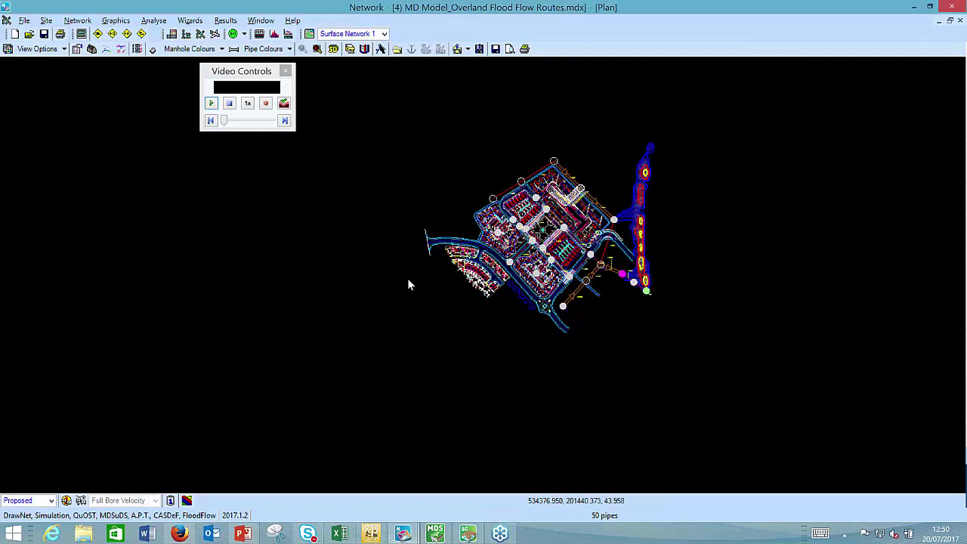
scroll(407, 284, up, 2)
middle_drag(370, 307, 245, 355)
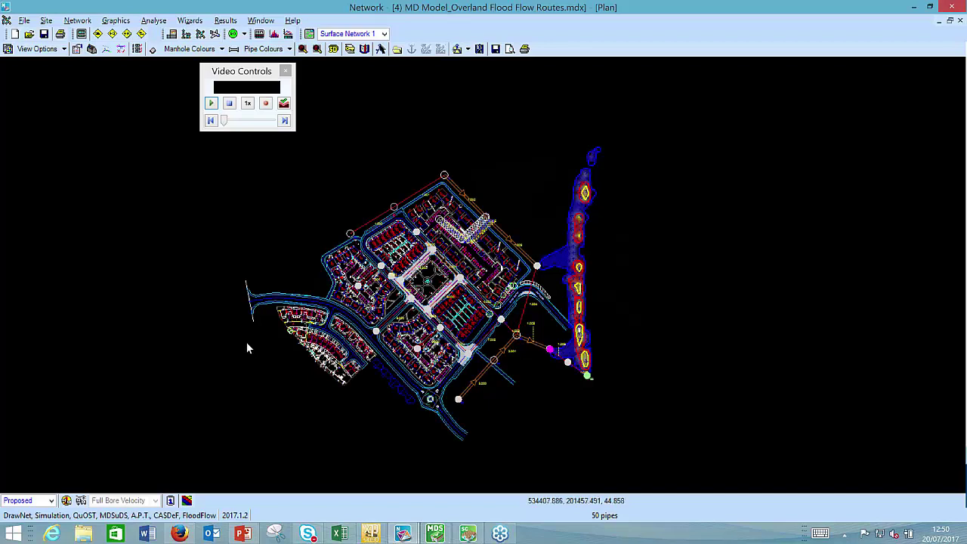
scroll(247, 345, up, 2)
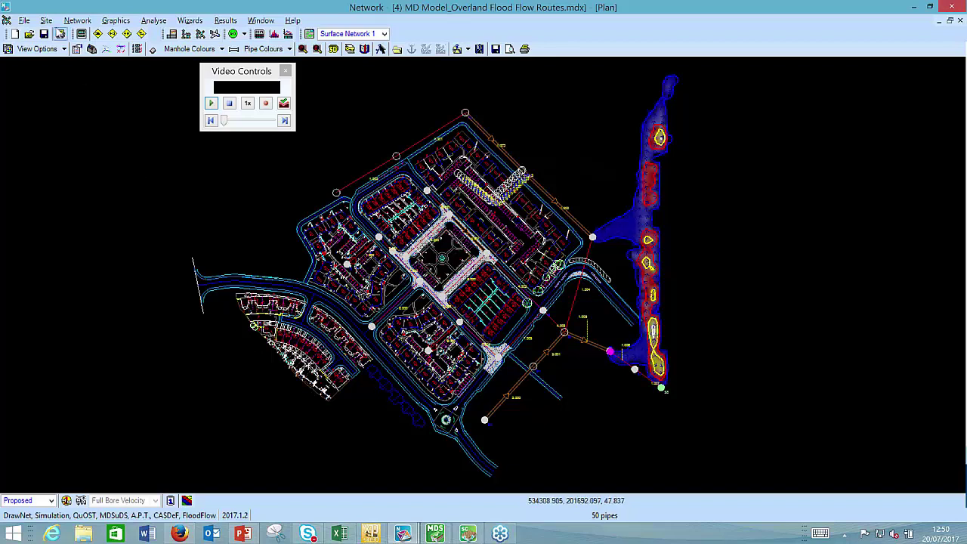
- Check the storm duration and rainfall settings in the Simulation Criteria, and close them without changes
click(47, 21)
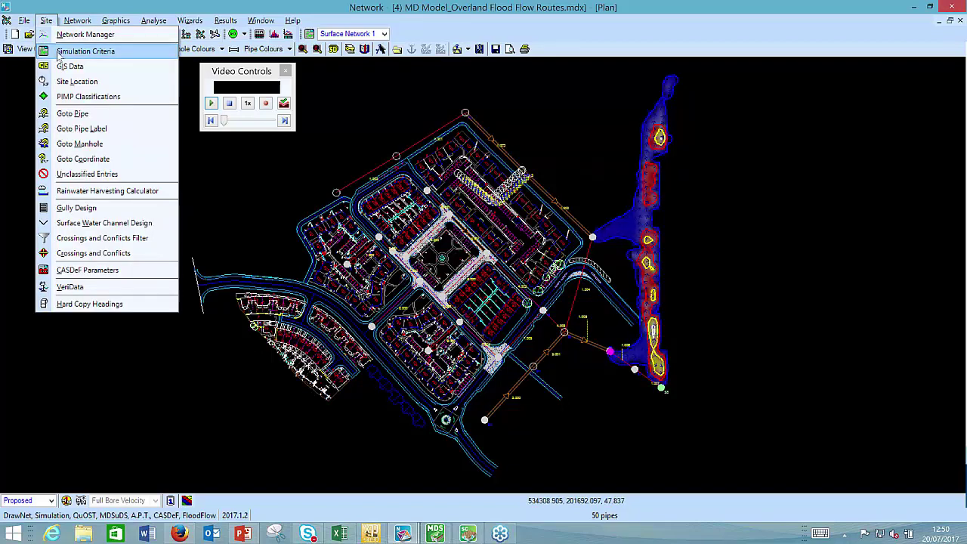
click(60, 52)
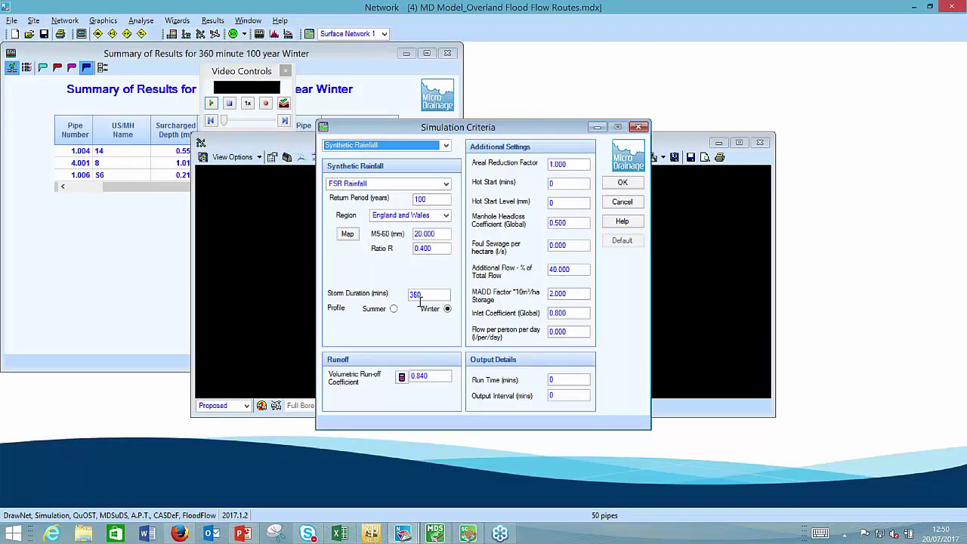
double_click(425, 295)
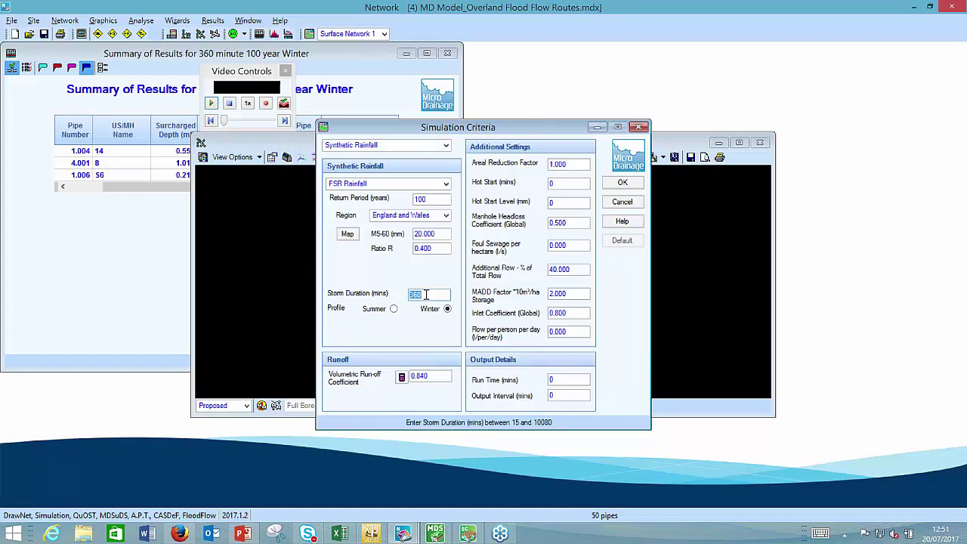
click(425, 295)
click(639, 127)
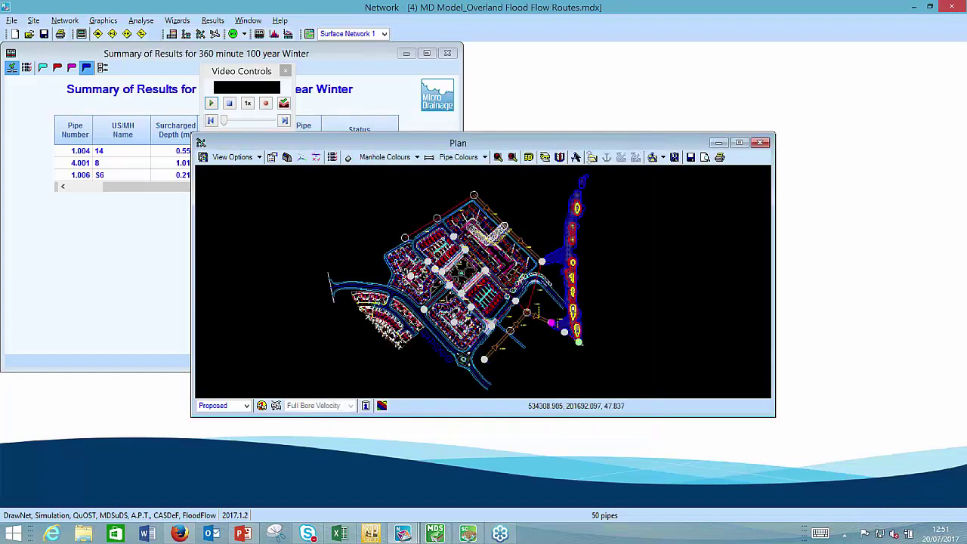
- Review the FloodFlow Analysis Options, including the available grid sizes and analysis types, and cancel without running the analysis
click(141, 20)
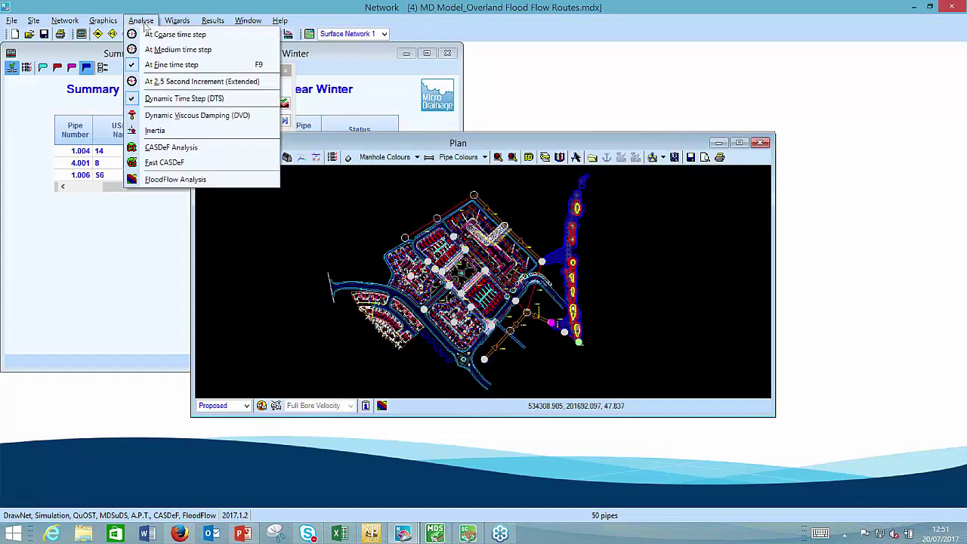
click(176, 179)
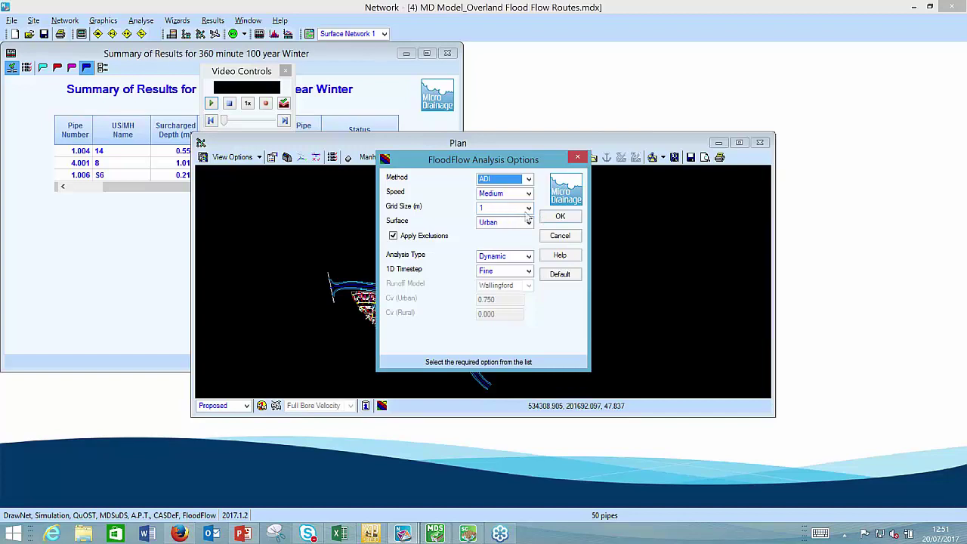
click(527, 213)
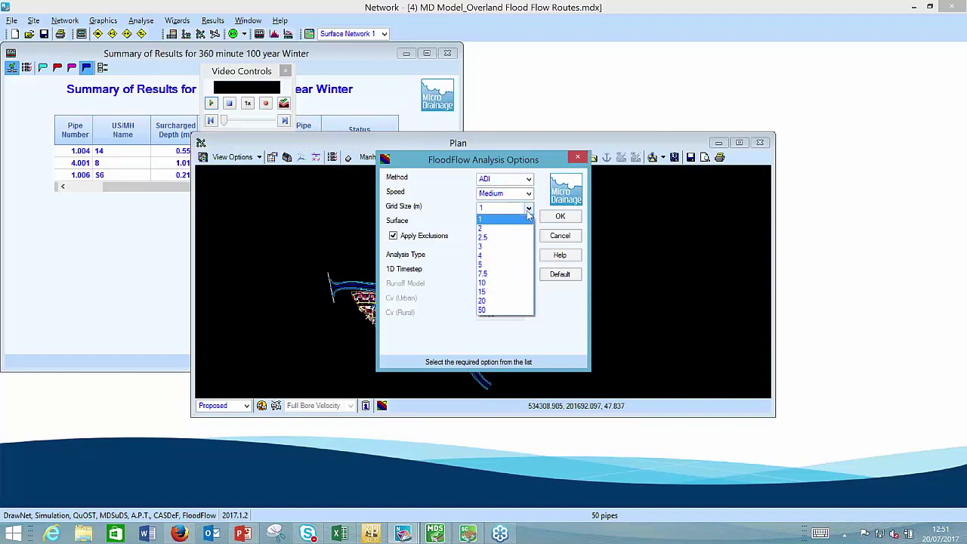
click(527, 214)
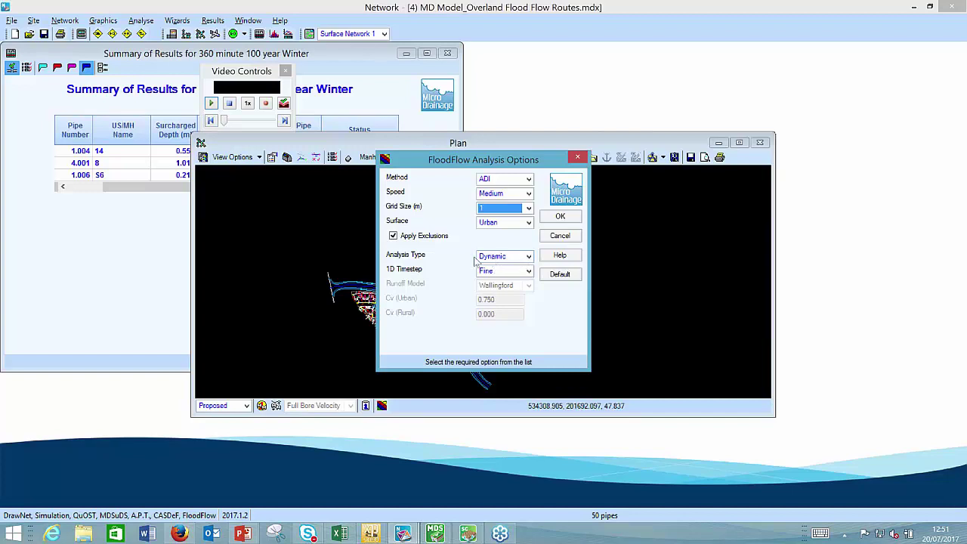
click(529, 256)
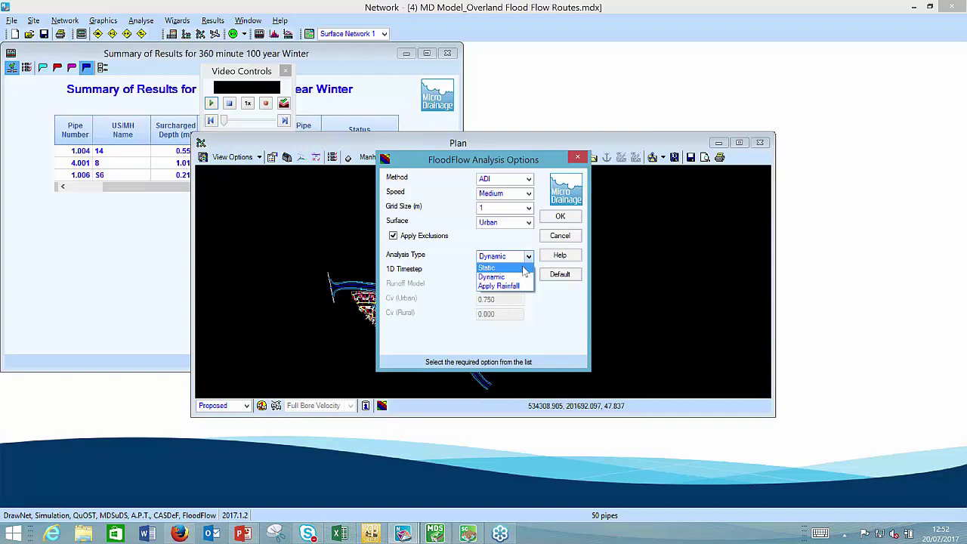
click(580, 163)
click(563, 236)
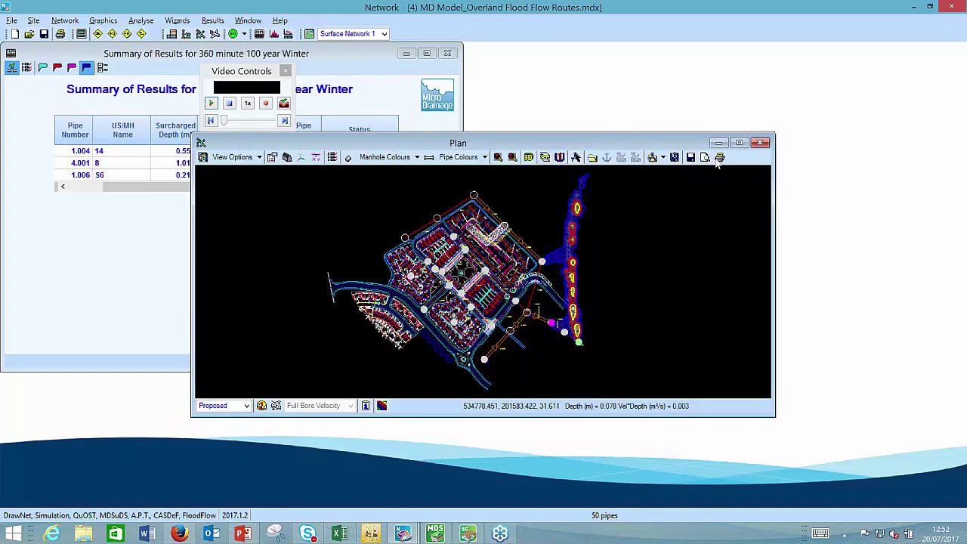
- Maximise the plan and play the flood animation over the site, adjusting the playback speed and advancing through the storm
click(738, 143)
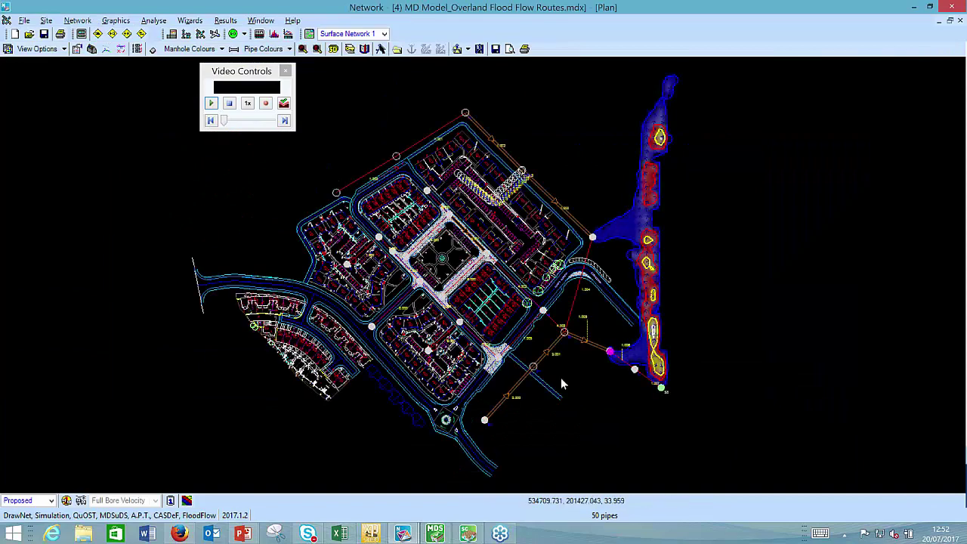
scroll(560, 378, up, 3)
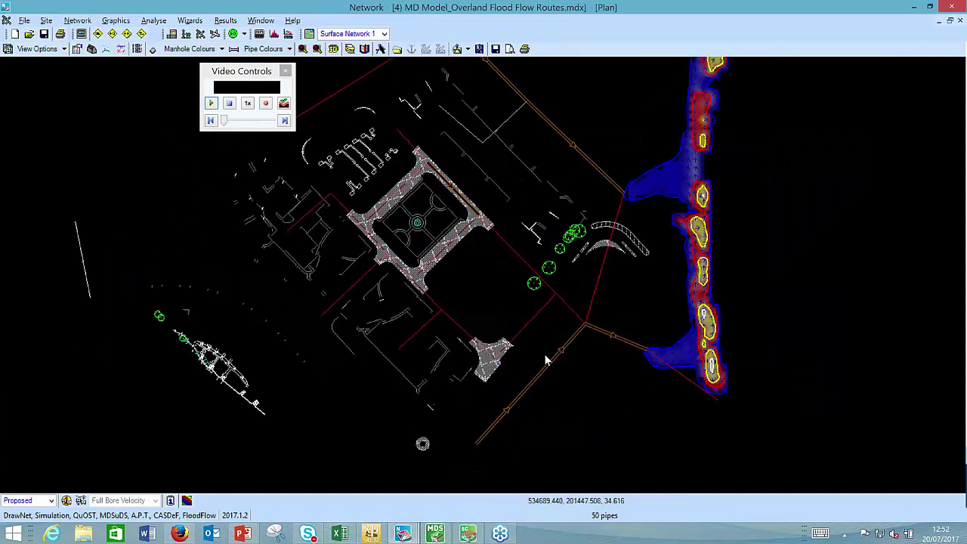
scroll(547, 361, down, 2)
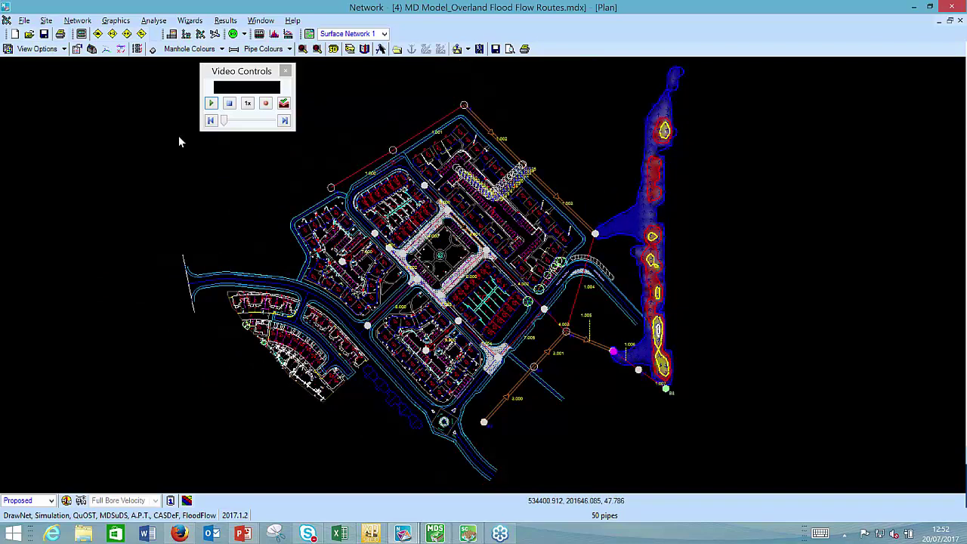
click(211, 104)
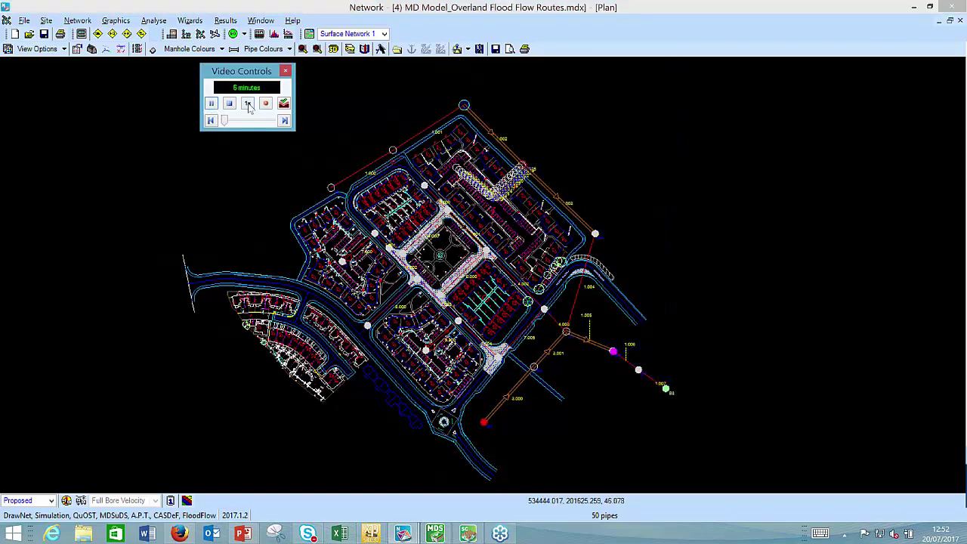
click(248, 104)
drag(232, 119, 242, 121)
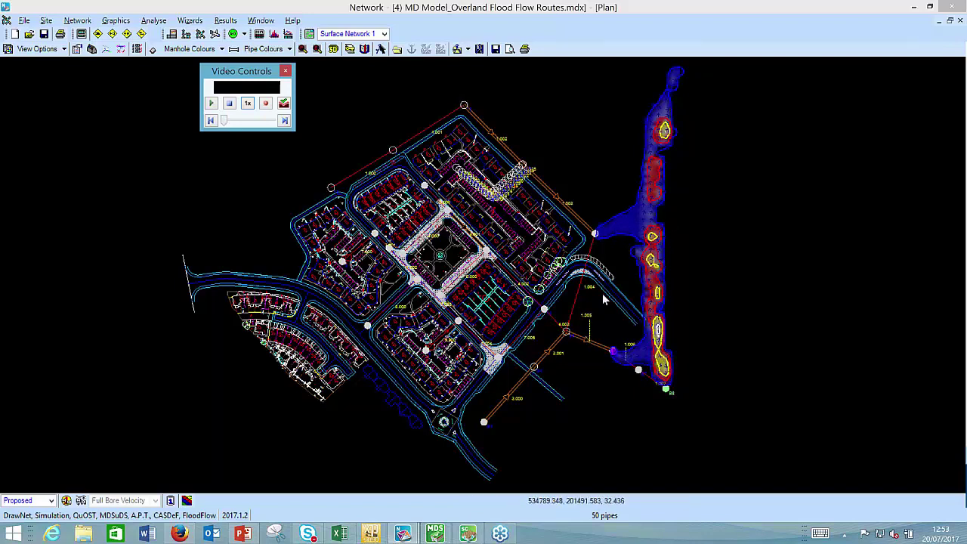
- Check which AutoCAD DWG and DXF formats the plan can be exported to, and cancel without saving a drawing
click(479, 49)
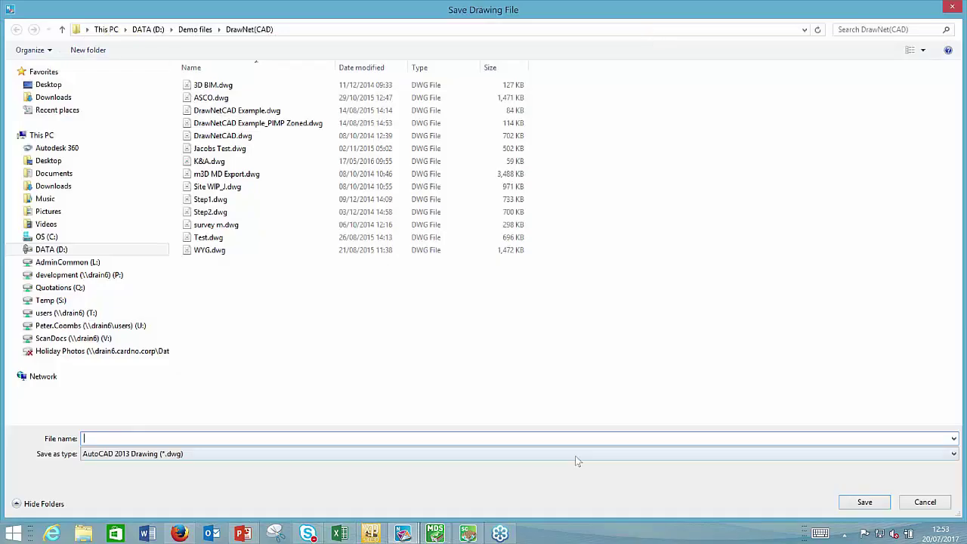
click(575, 455)
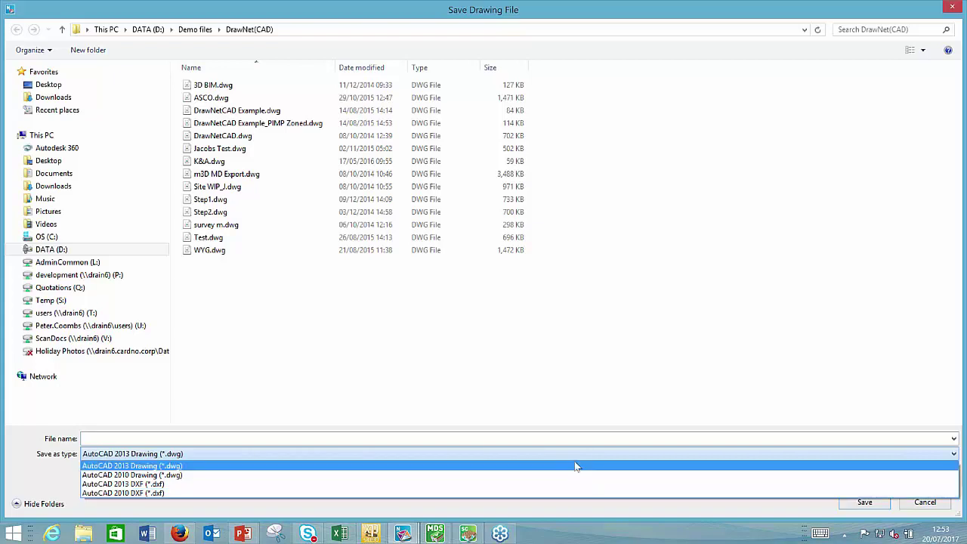
click(916, 508)
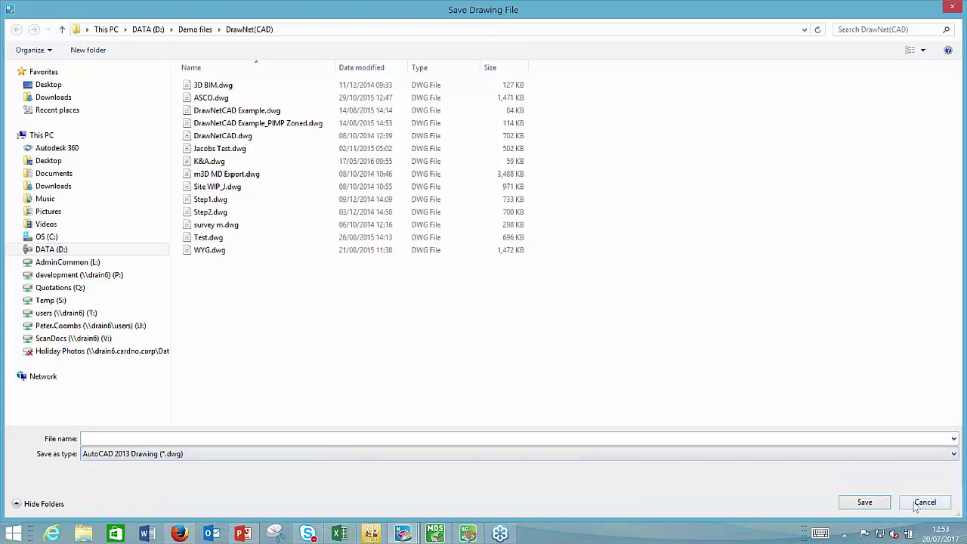
click(916, 507)
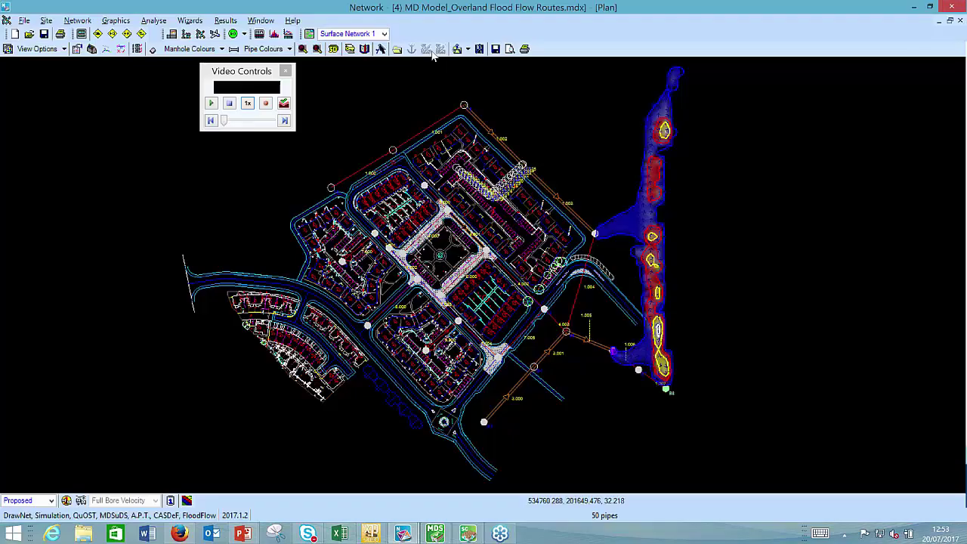
- Check which image formats the plan can be saved in, and close the Save Image dialog without saving
click(494, 49)
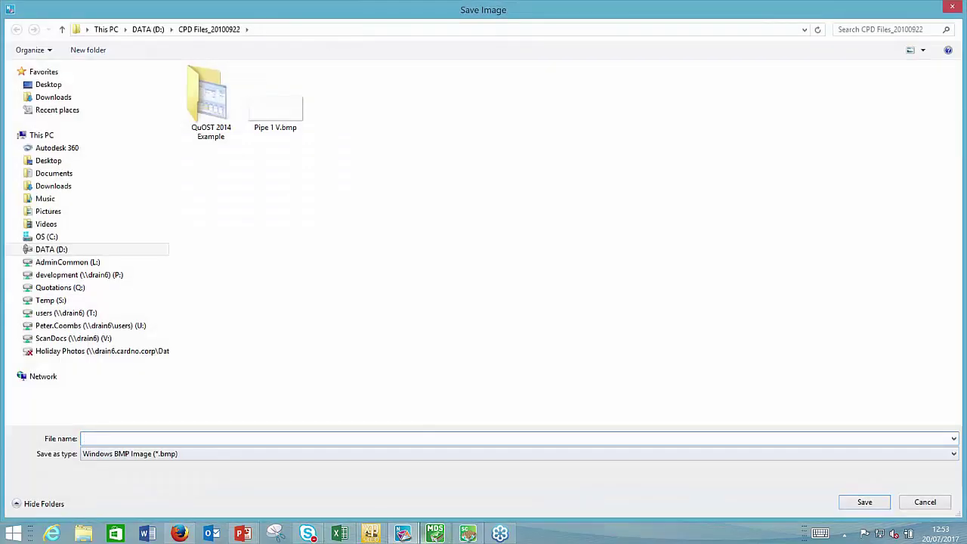
click(363, 455)
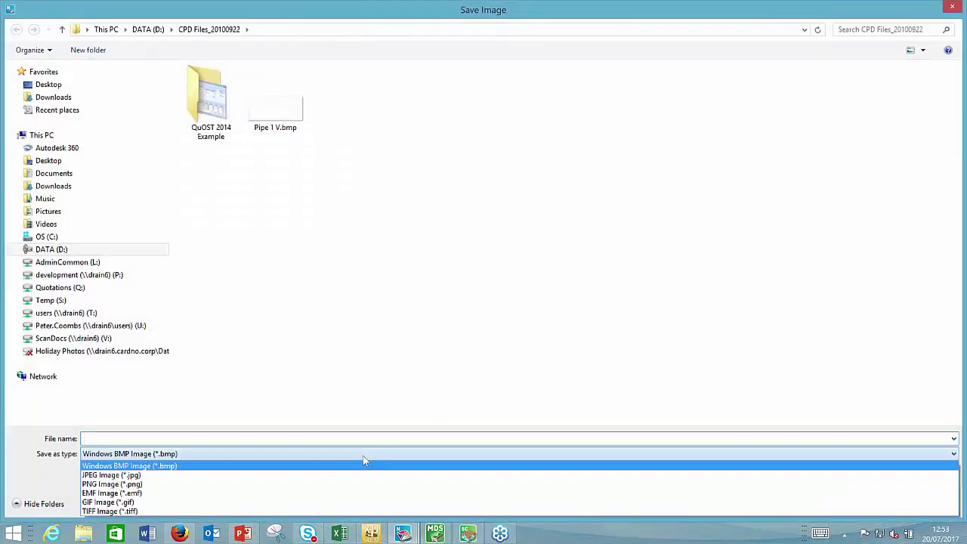
click(802, 8)
click(948, 6)
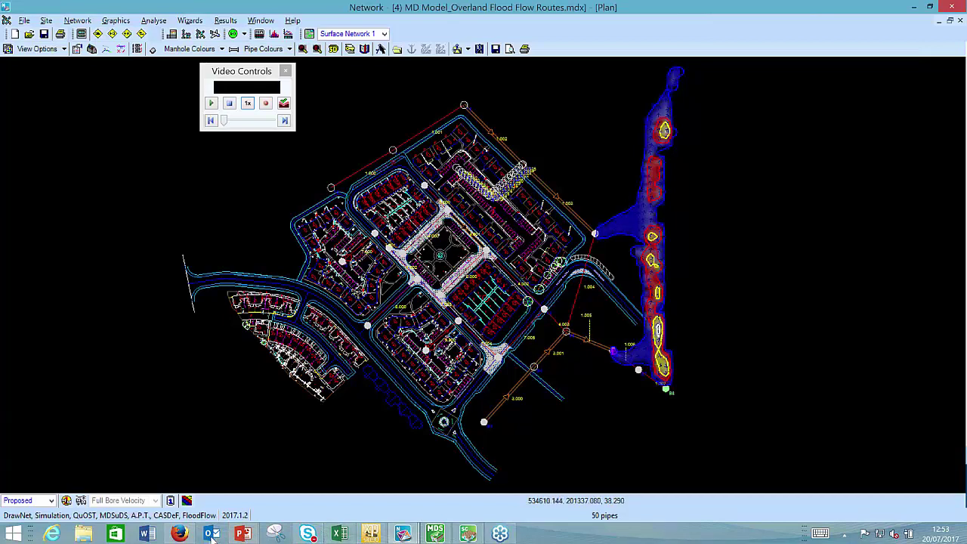
- Switch to the open PowerPoint presentation
mouse_move(249, 536)
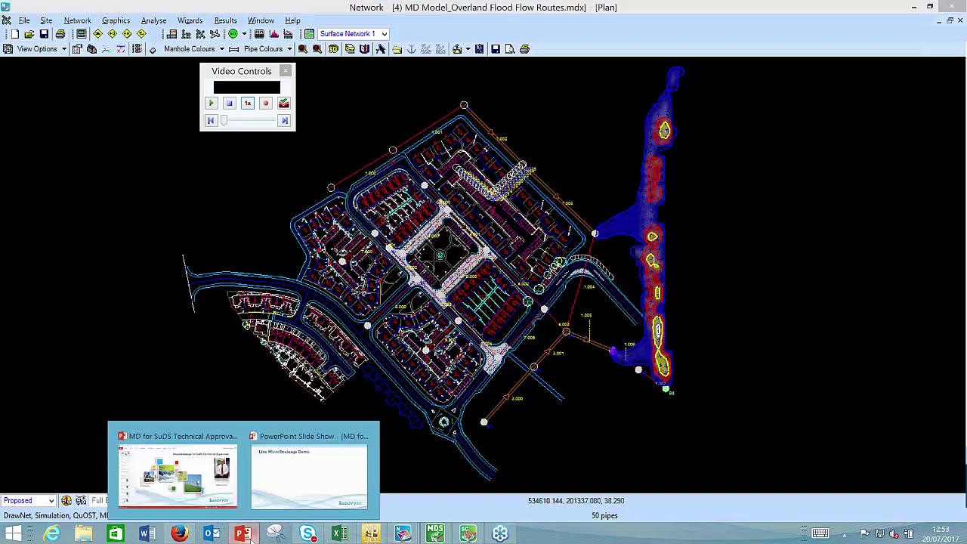